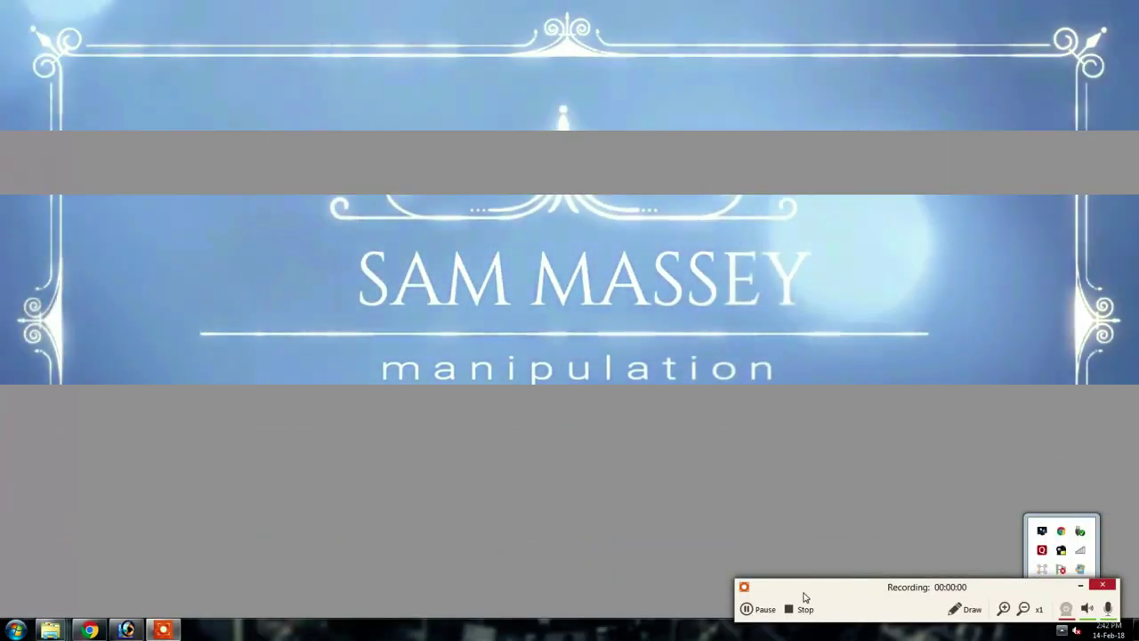
# Bring up Photoshop with the sideways lightbulb photo already open
pyautogui.click(746, 610)
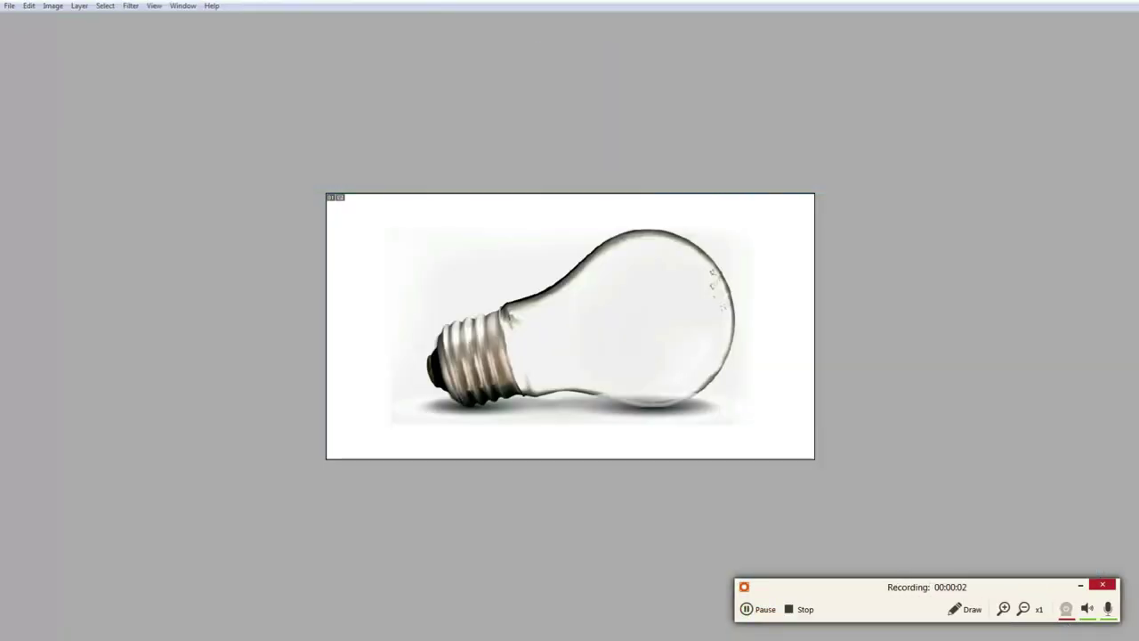
# Find the bulb-and-water source folder in Explorer and drag the water image into Photoshop
pyautogui.click(14, 631)
pyautogui.click(51, 630)
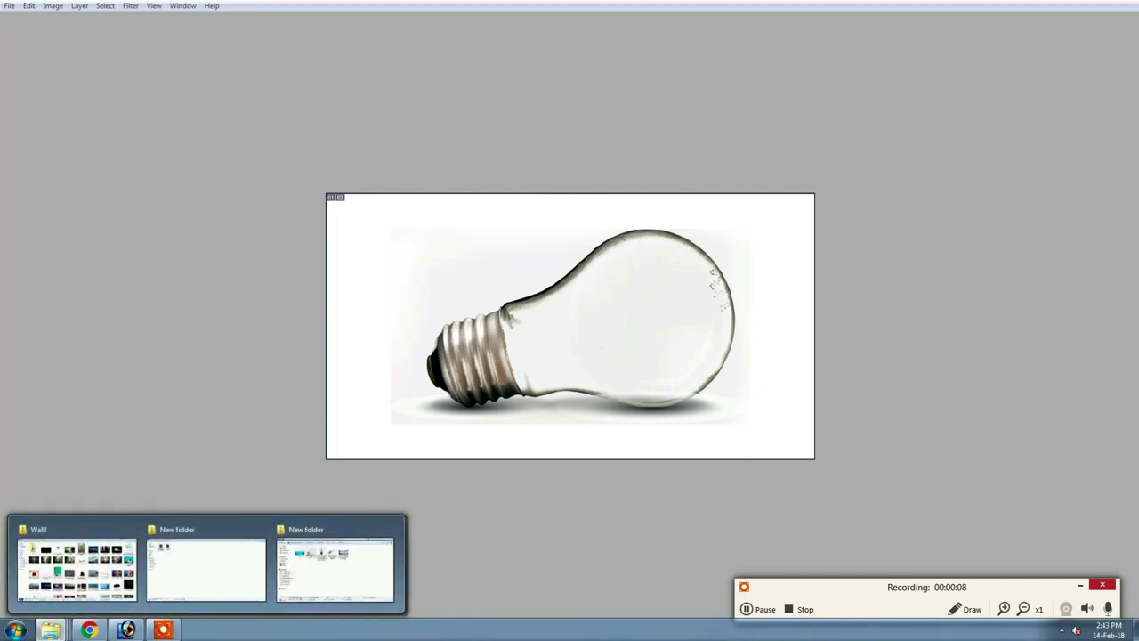
pyautogui.click(59, 569)
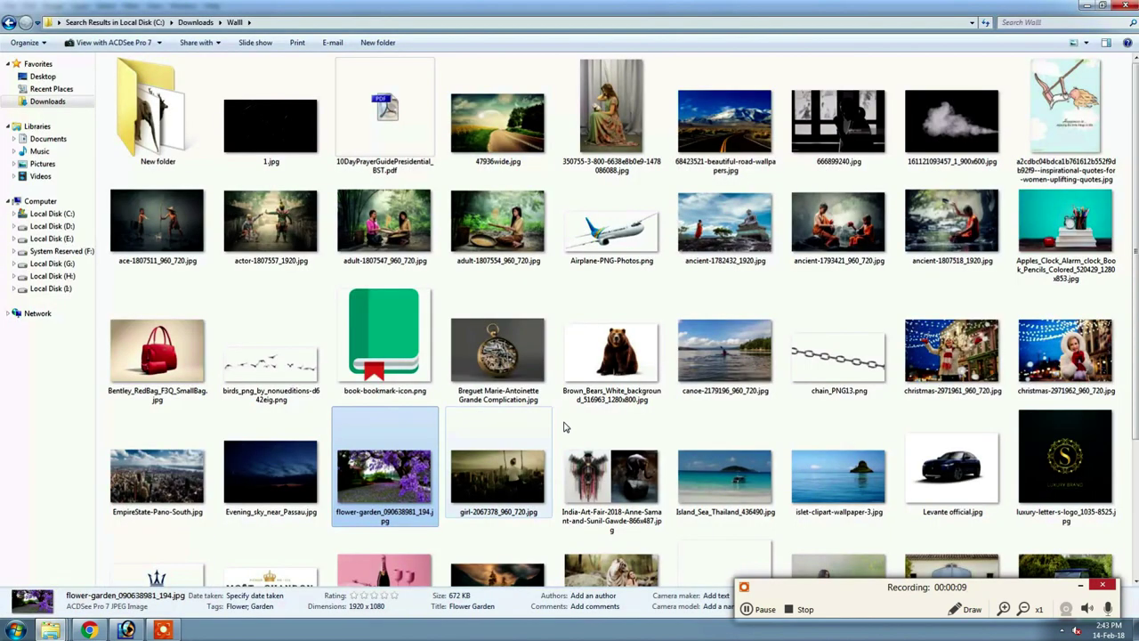
pyautogui.click(125, 629)
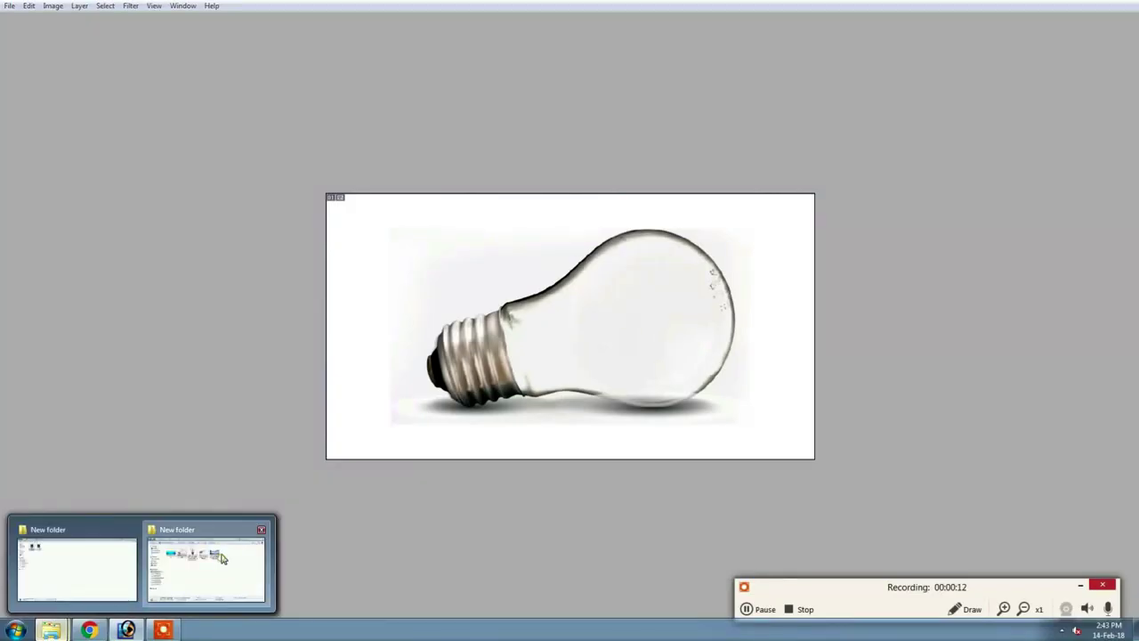
pyautogui.click(223, 559)
pyautogui.click(549, 306)
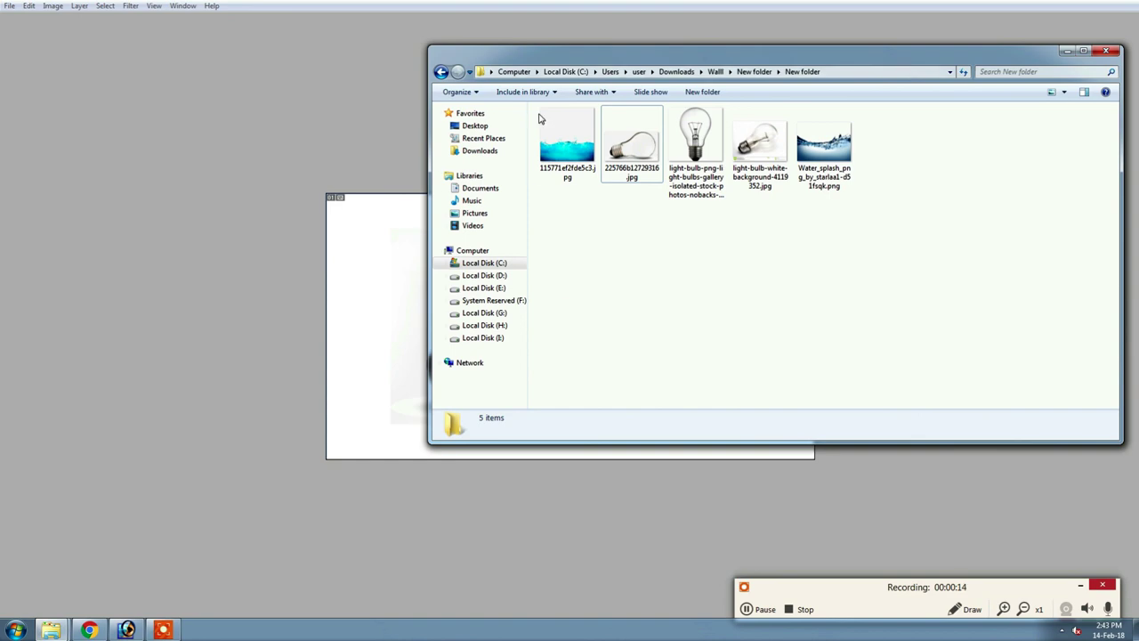
pyautogui.moveTo(567, 141); pyautogui.dragTo(419, 258)
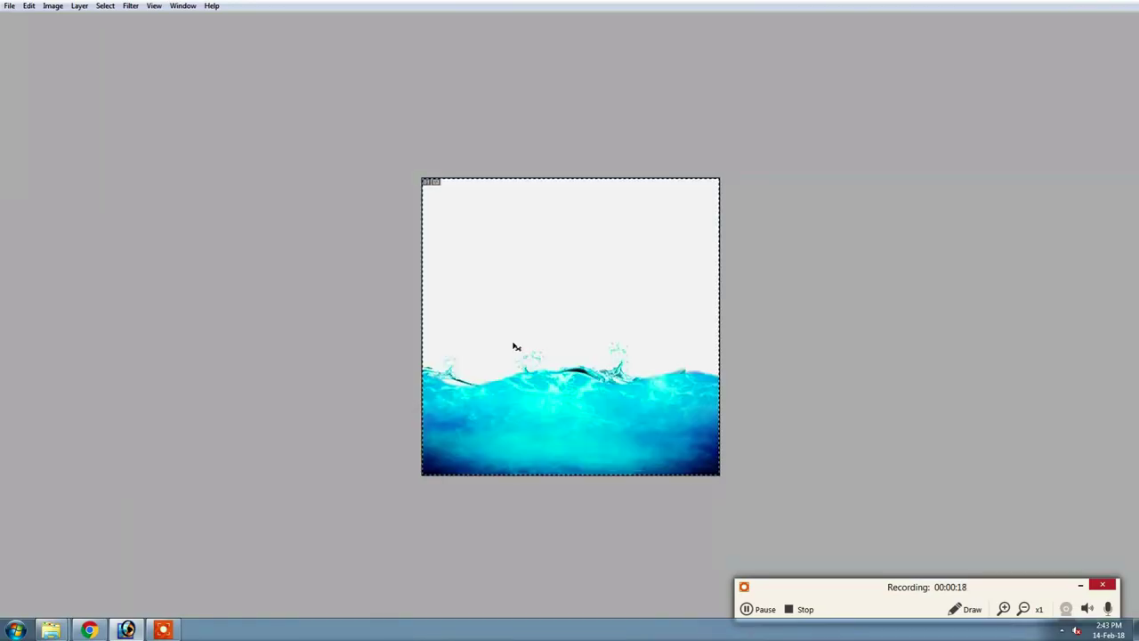
# Copy the whole water image, paste it into the bulb document and move it over the bulb
pyautogui.hotkey('ctrl', 'c')
pyautogui.hotkey('ctrl', 'Tab')
pyautogui.hotkey('ctrl', 'v')
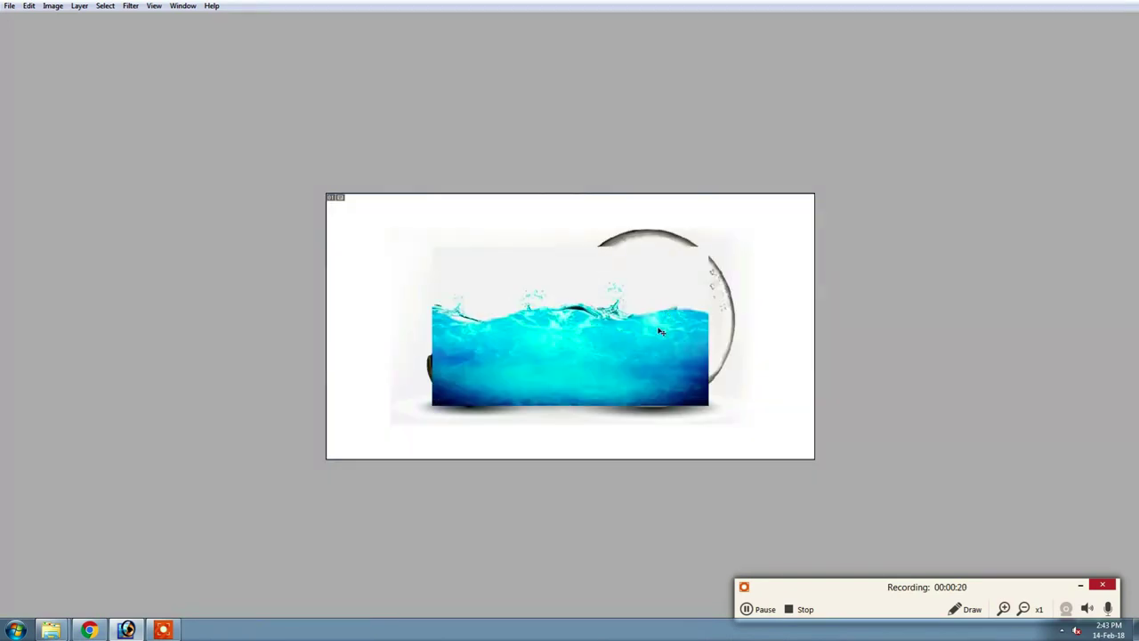
pyautogui.hotkey('ctrl', 't')
pyautogui.moveTo(648, 324); pyautogui.dragTo(684, 335)
pyautogui.press('Return')
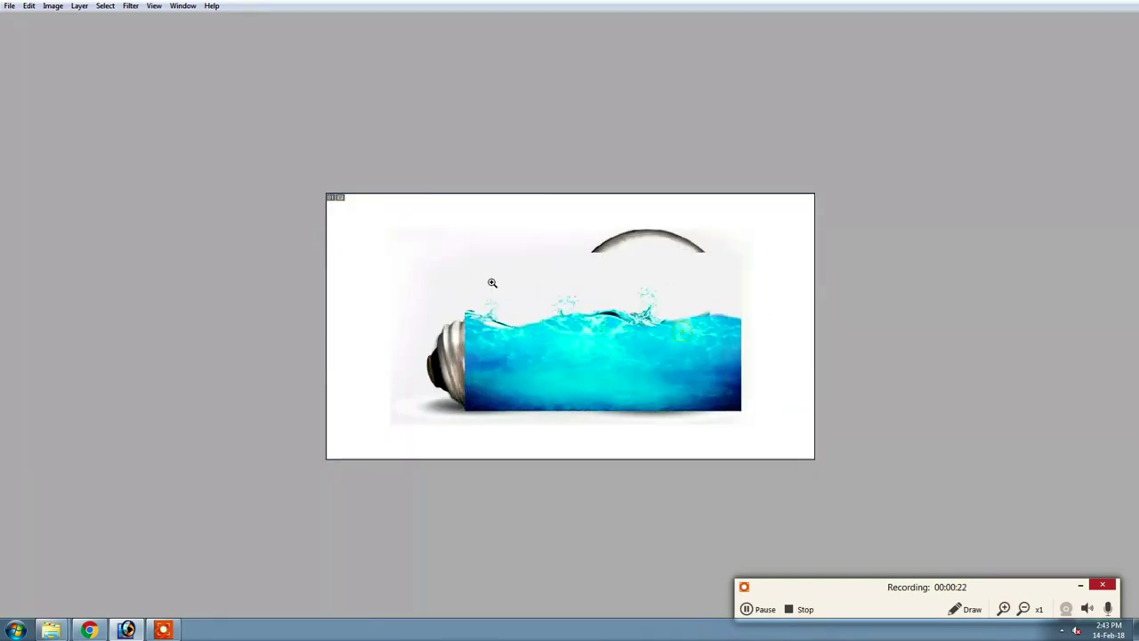
# Set the water layer to 50% opacity and scale it down to cover the glass
pyautogui.hotkey('ctrl', '+')
pyautogui.hotkey('ctrl', '+')
pyautogui.hotkey('ctrl', '+')
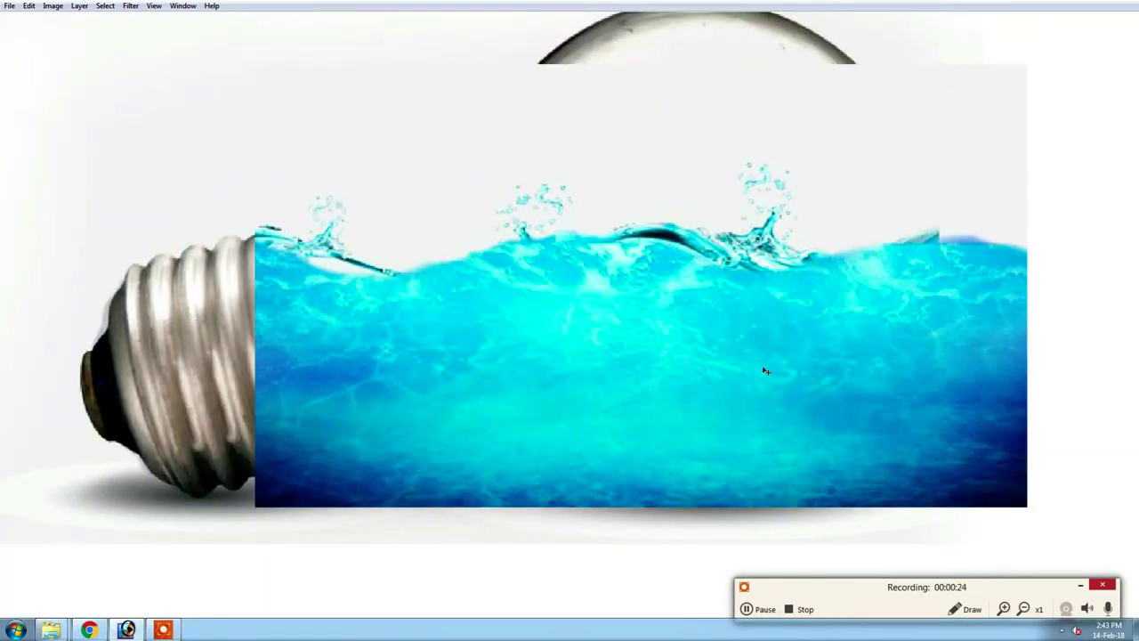
pyautogui.press('5')
pyautogui.hotkey('ctrl', '0')
pyautogui.hotkey('ctrl', 't')
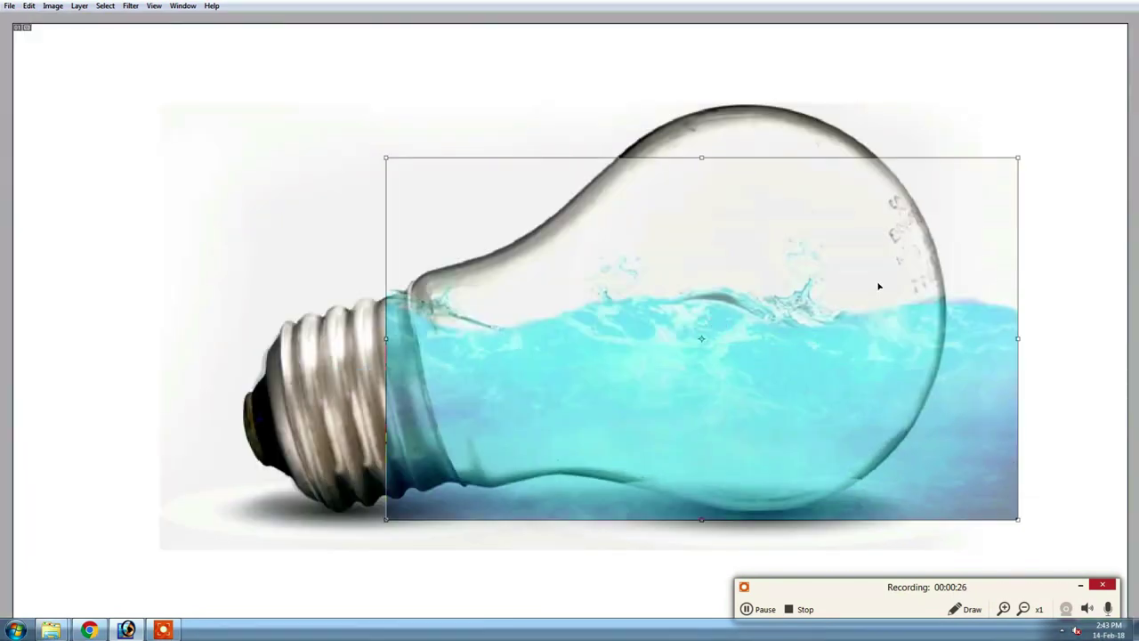
pyautogui.moveTo(1022, 155); pyautogui.dragTo(1005, 169)
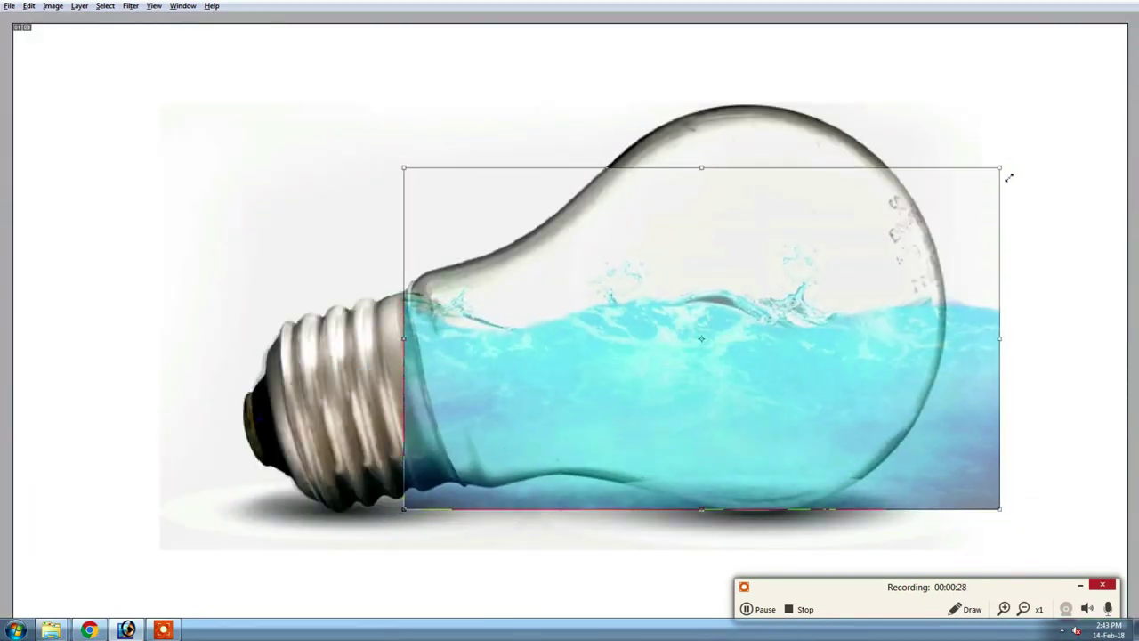
pyautogui.press('Return')
# Erase the water spilling past the bulb's base, right edge and lower right, then fit on screen
pyautogui.moveTo(411, 393)
pyautogui.mouseDown()
pyautogui.moveTo(373, 356)
pyautogui.moveTo(376, 305)
pyautogui.moveTo(381, 356)
pyautogui.moveTo(433, 506)
pyautogui.mouseUp()
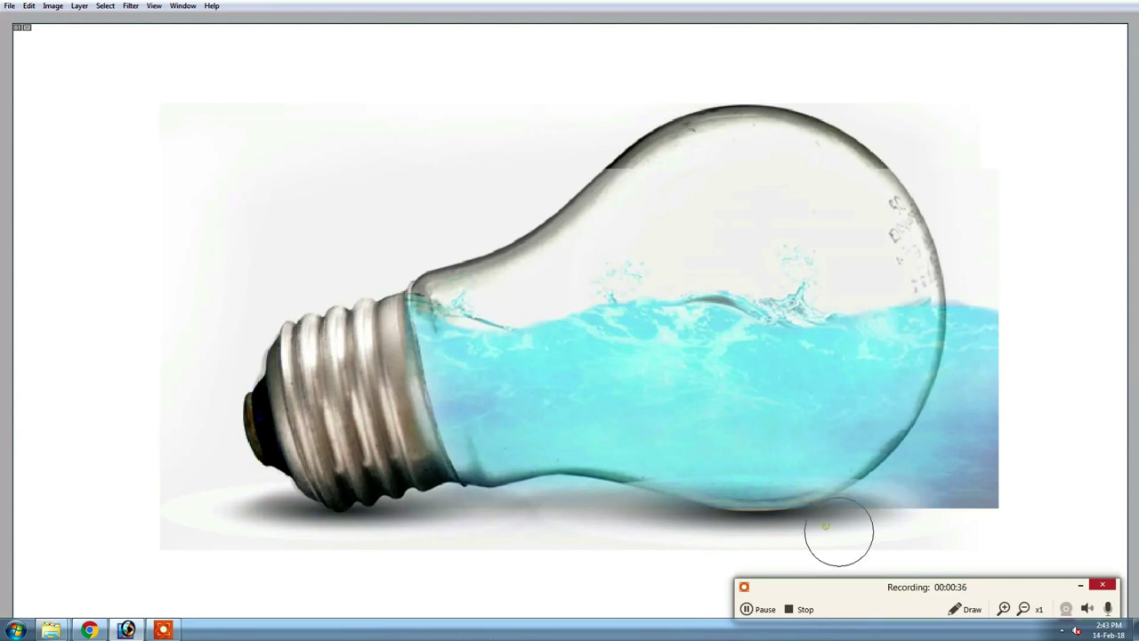
pyautogui.moveTo(839, 534); pyautogui.dragTo(962, 277)
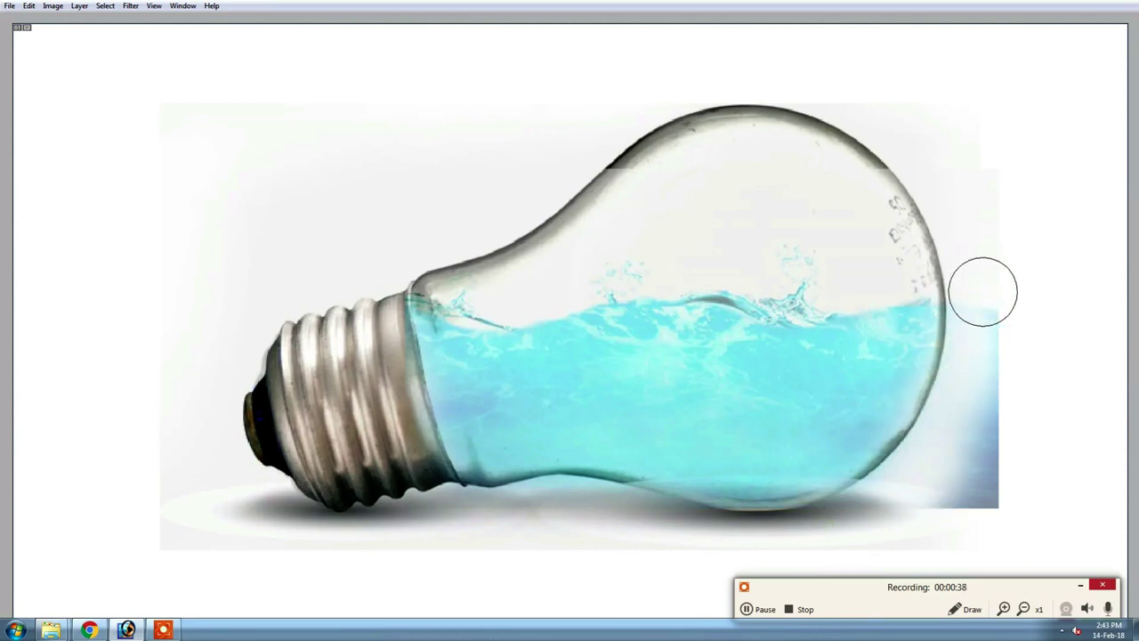
pyautogui.hotkey('ctrl', 'z')
pyautogui.moveTo(966, 280)
pyautogui.mouseDown()
pyautogui.moveTo(933, 495)
pyautogui.moveTo(996, 346)
pyautogui.moveTo(984, 493)
pyautogui.mouseUp()
pyautogui.moveTo(854, 525); pyautogui.dragTo(957, 431)
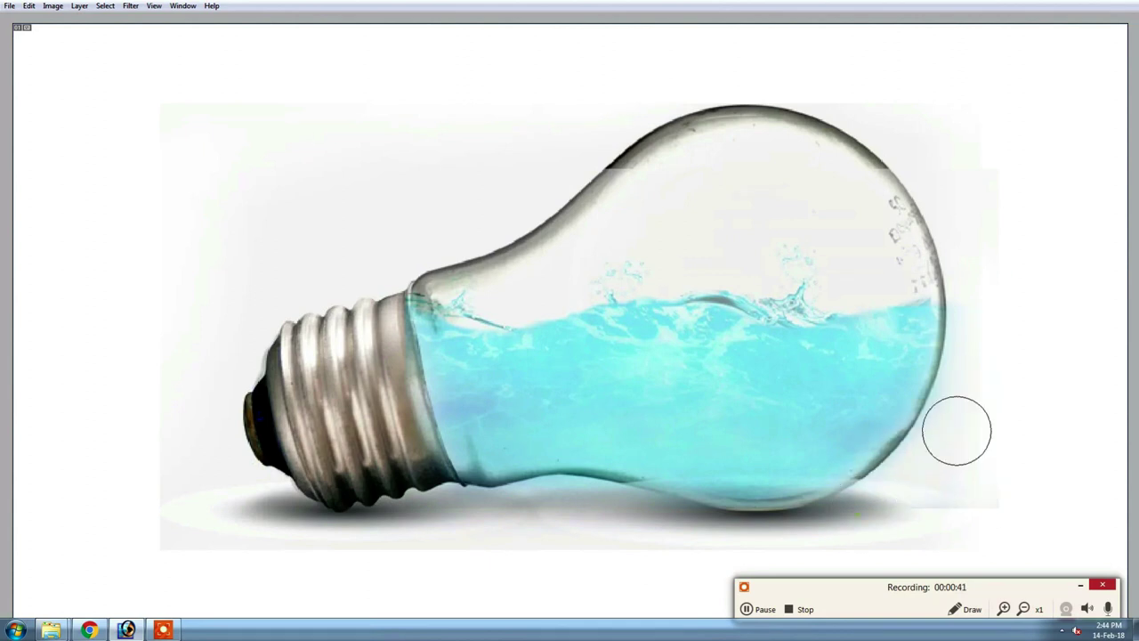
pyautogui.click(1003, 318)
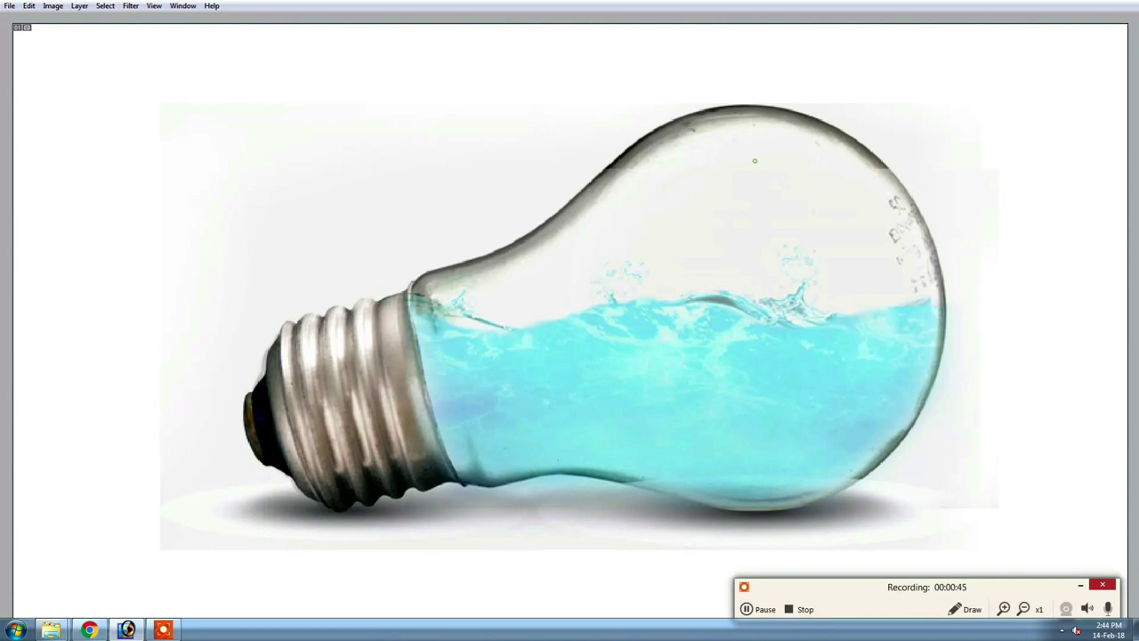
pyautogui.click(674, 168)
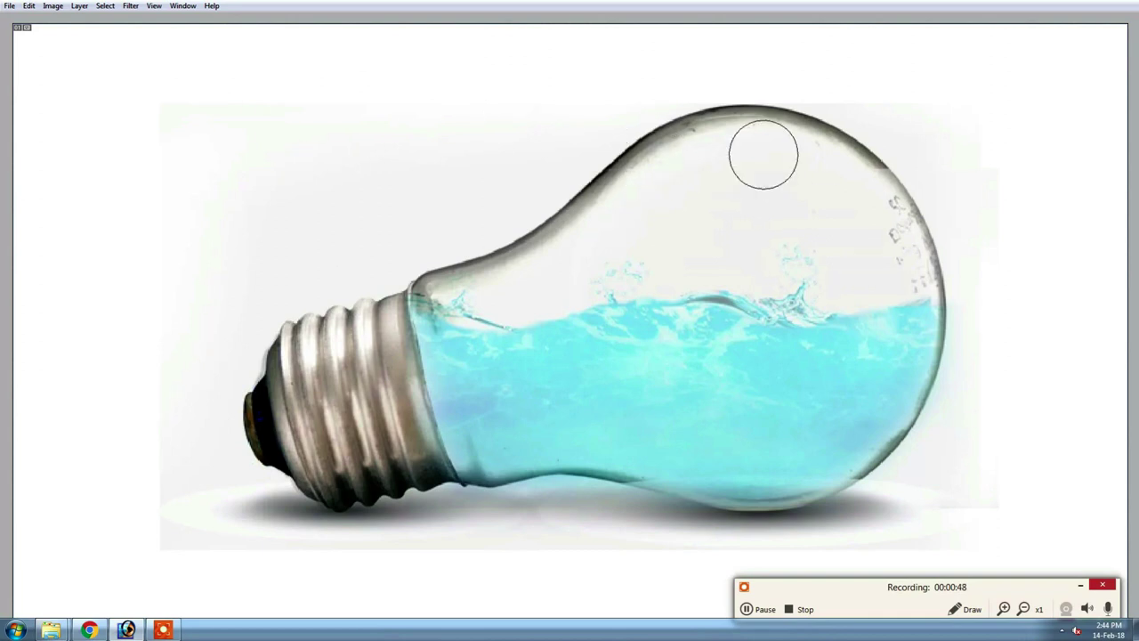
pyautogui.click(639, 165)
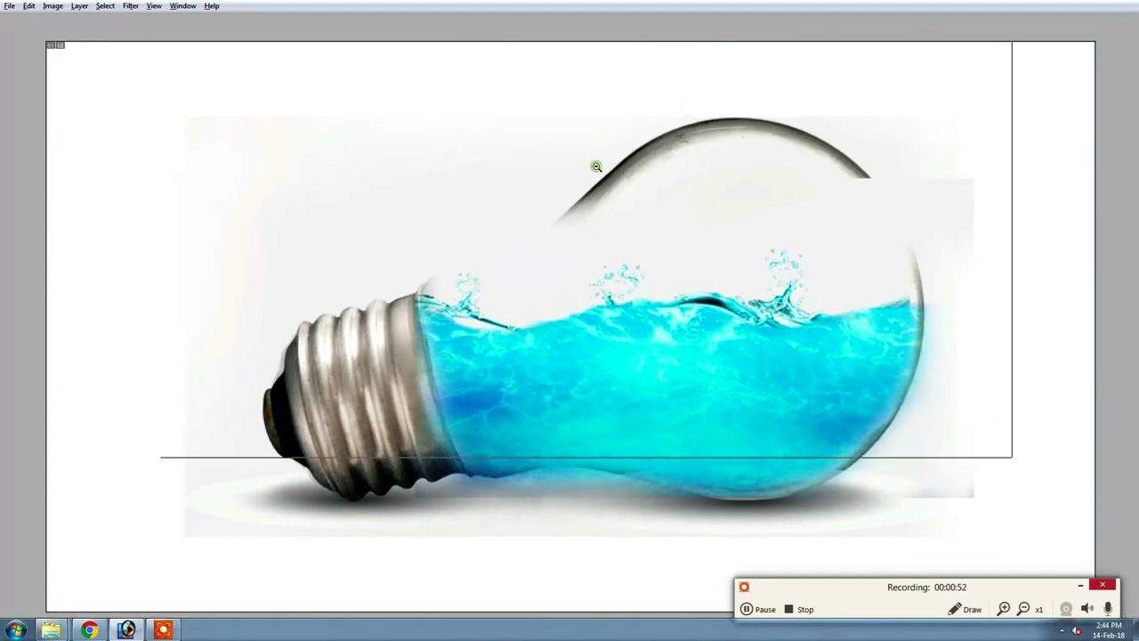
pyautogui.scroll(-5, 605, 162)
pyautogui.rightClick(541, 340)
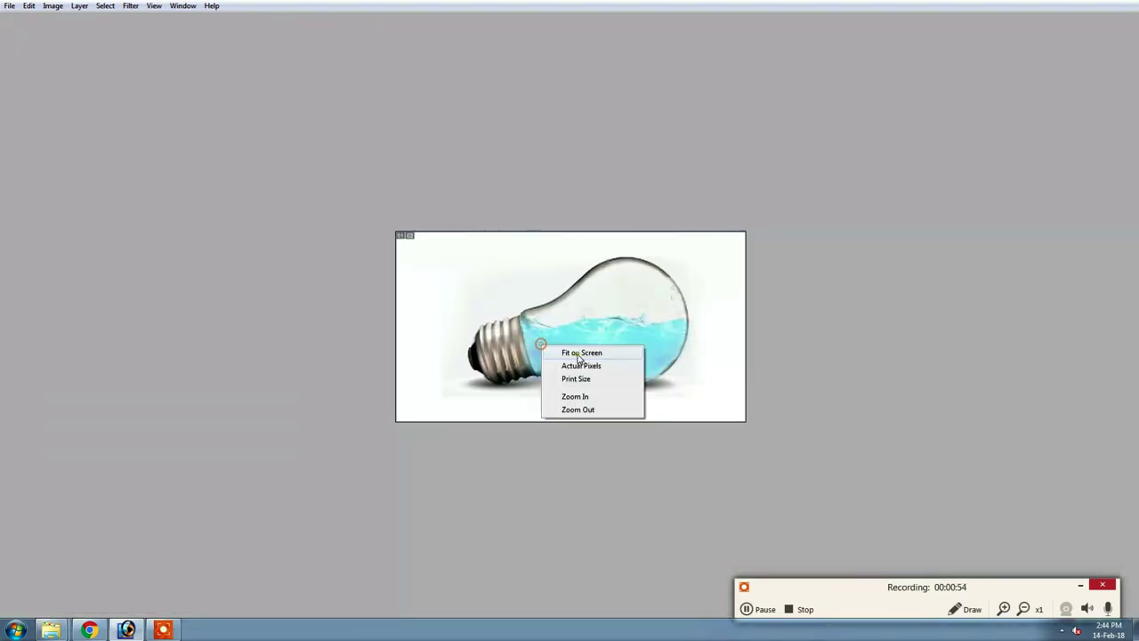
pyautogui.click(570, 349)
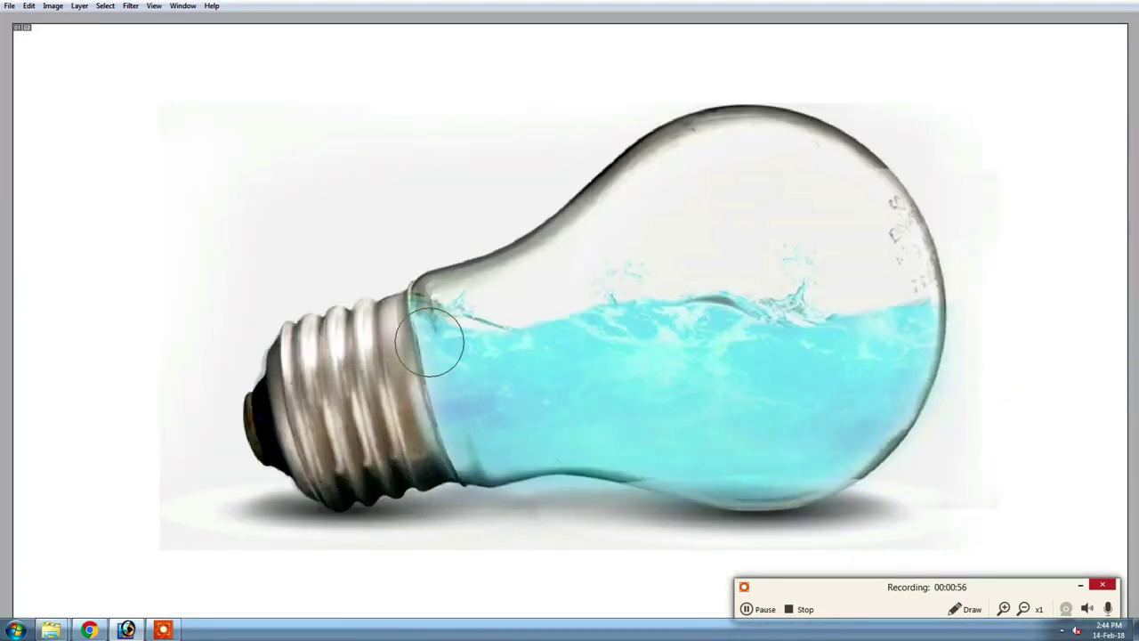
# Set the eraser to 64% opacity and 100% flow
pyautogui.press('Tab')
pyautogui.click(223, 22)
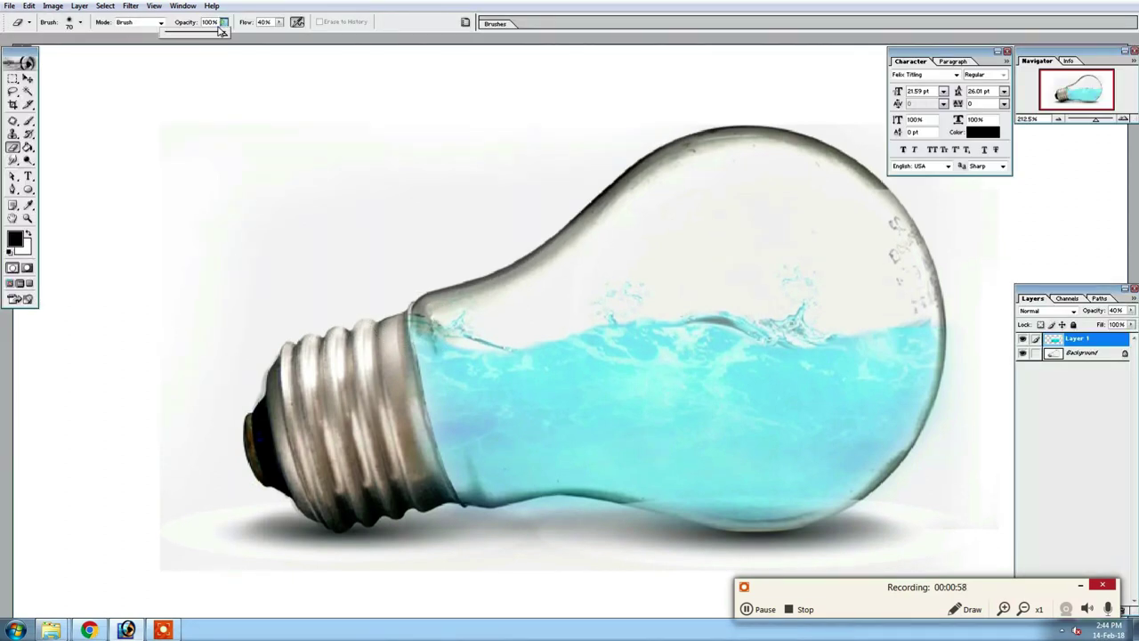
pyautogui.moveTo(203, 41); pyautogui.dragTo(205, 41)
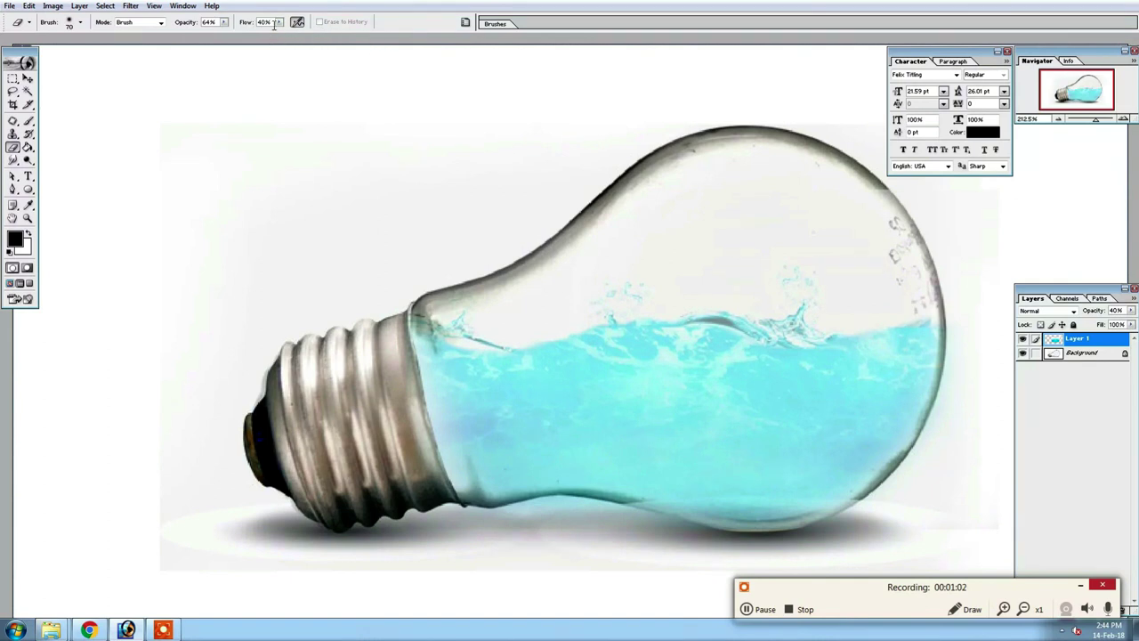
pyautogui.moveTo(278, 21); pyautogui.dragTo(290, 40)
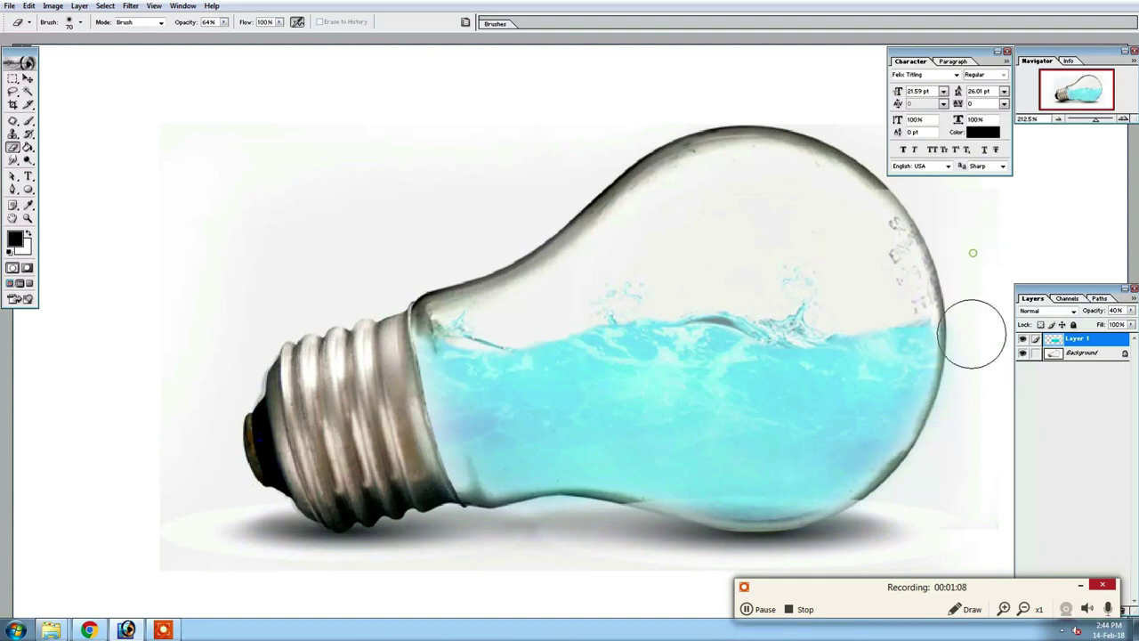
# Set the water layer's opacity to 58% and zoom back to actual size
pyautogui.press('v')
pyautogui.press('5')
pyautogui.press('5')
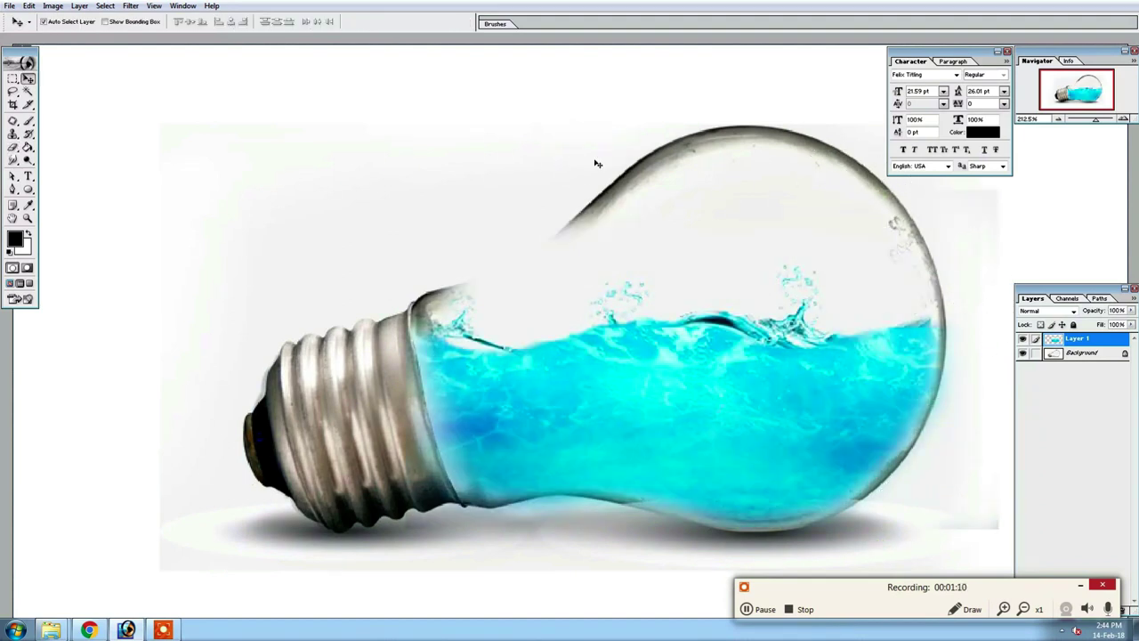
pyautogui.press('8')
pyautogui.press('8')
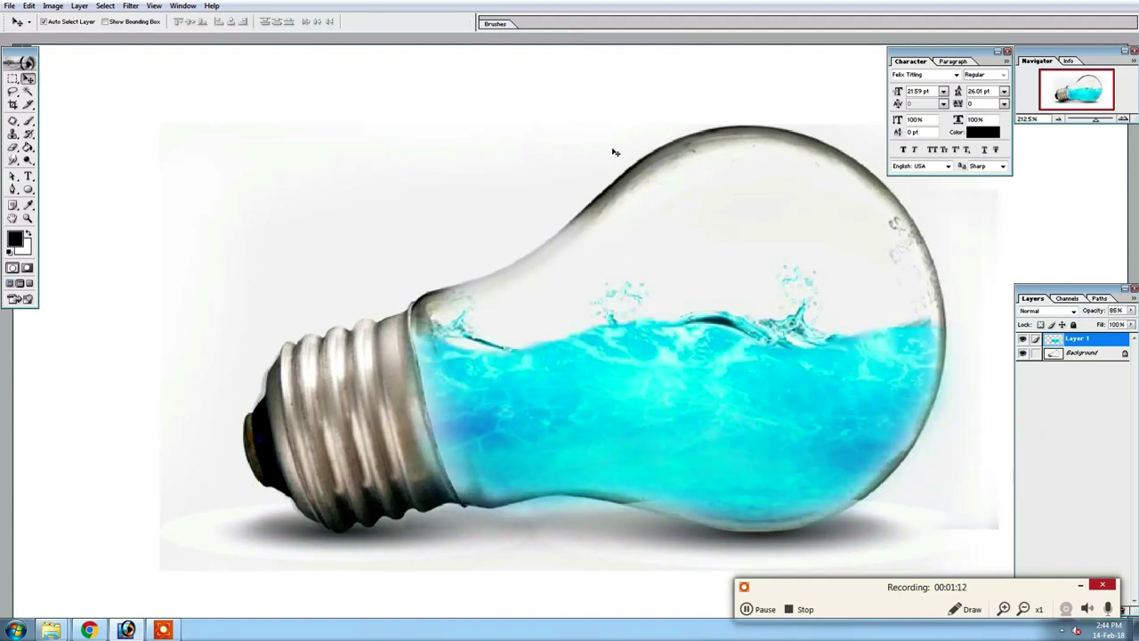
pyautogui.press('5')
pyautogui.press('8')
pyautogui.press('z')
pyautogui.hotkey('ctrl', '-')
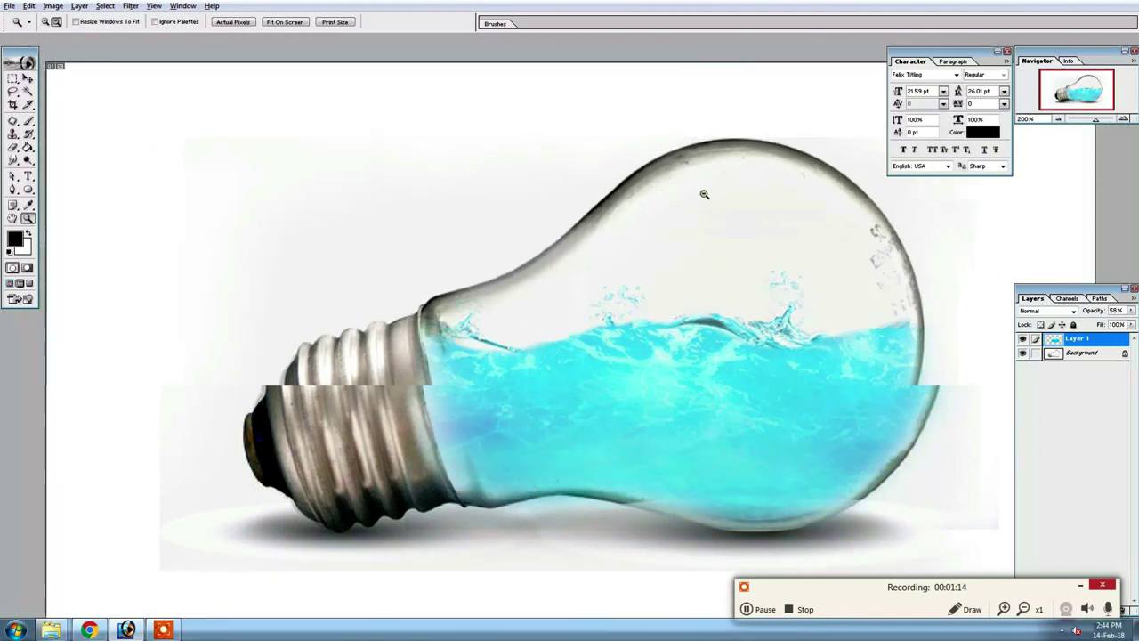
pyautogui.hotkey('ctrl', '-')
pyautogui.press('f')
pyautogui.press('Tab')
pyautogui.press('f')
pyautogui.press('f')
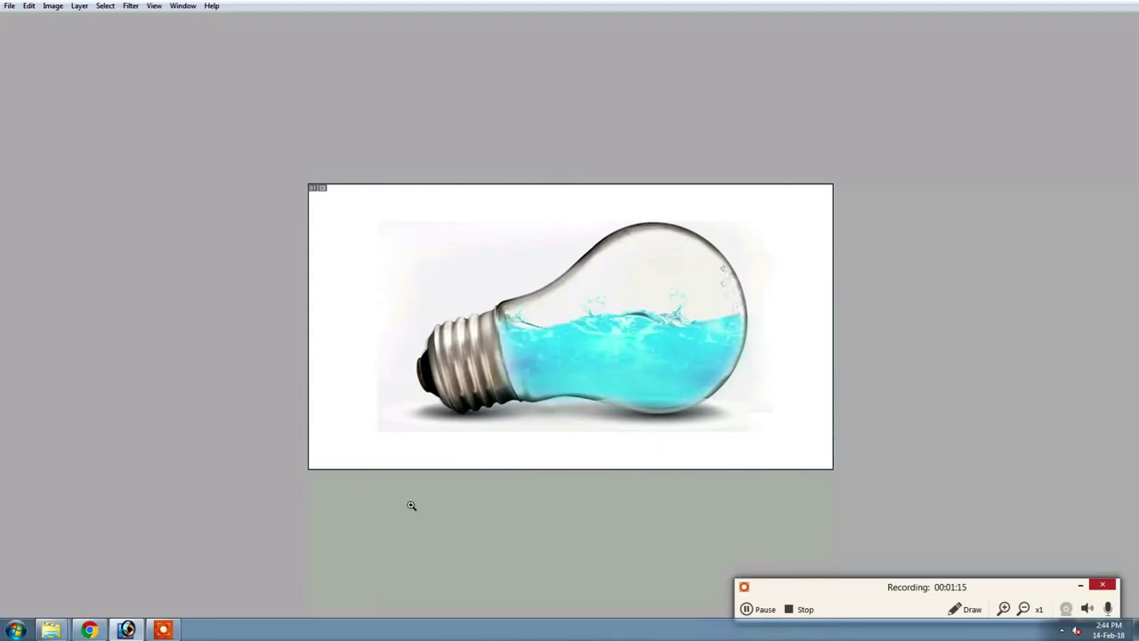
pyautogui.moveTo(50, 629)
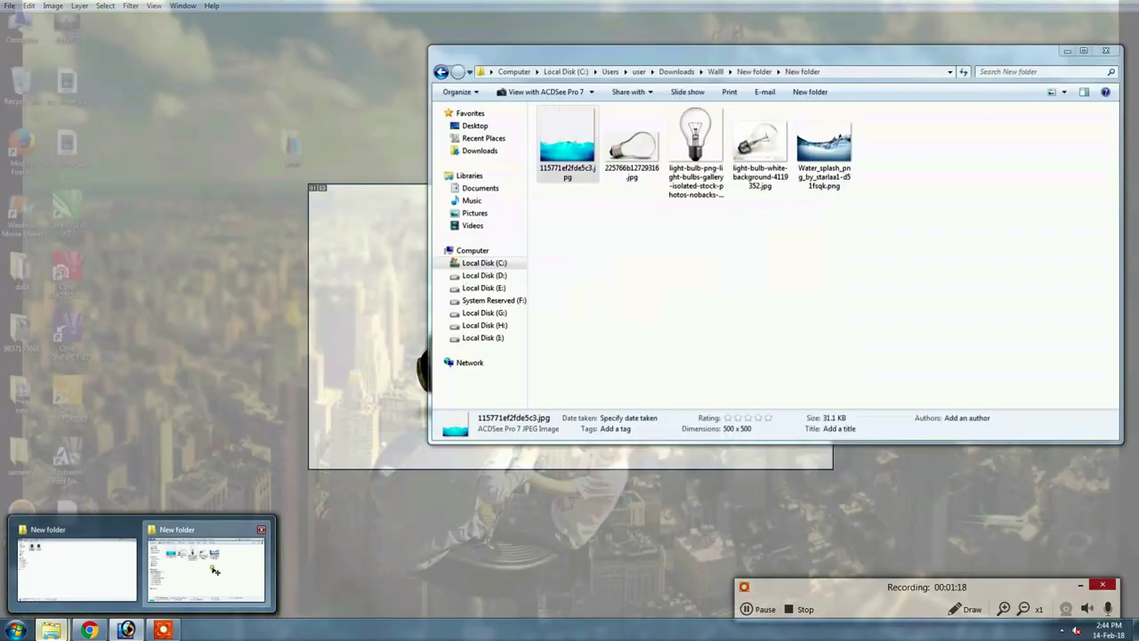
# Bring the Water_splash image into Photoshop and copy it
pyautogui.click(214, 565)
pyautogui.click(620, 229)
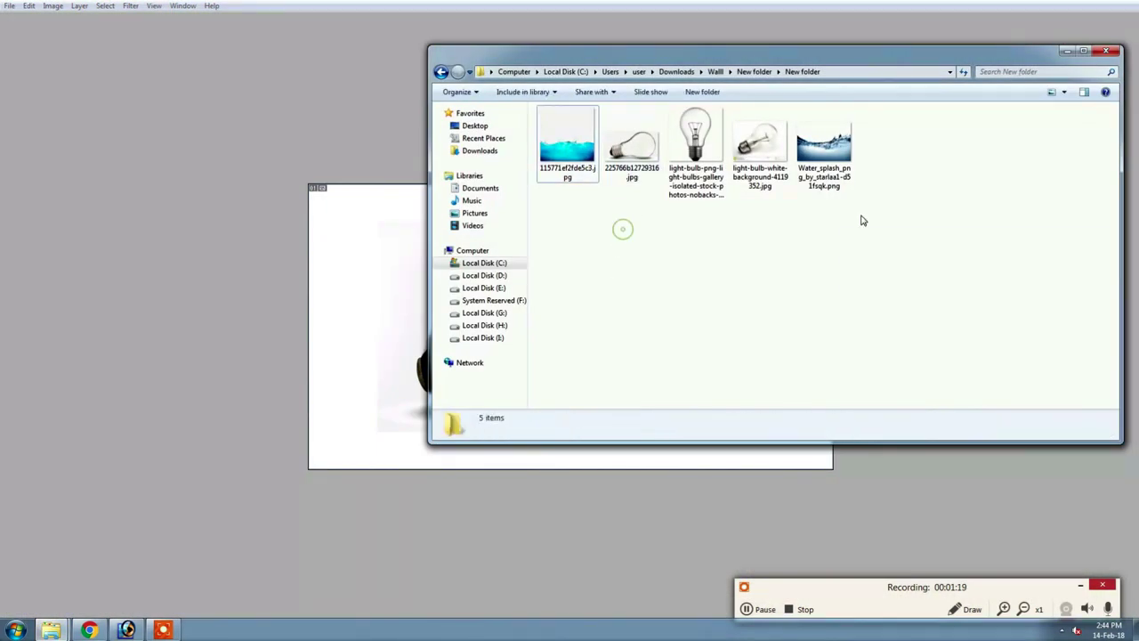
pyautogui.moveTo(824, 147)
pyautogui.mouseDown()
pyautogui.moveTo(364, 381)
pyautogui.moveTo(610, 368)
pyautogui.mouseUp()
pyautogui.press('f')
pyautogui.press('f')
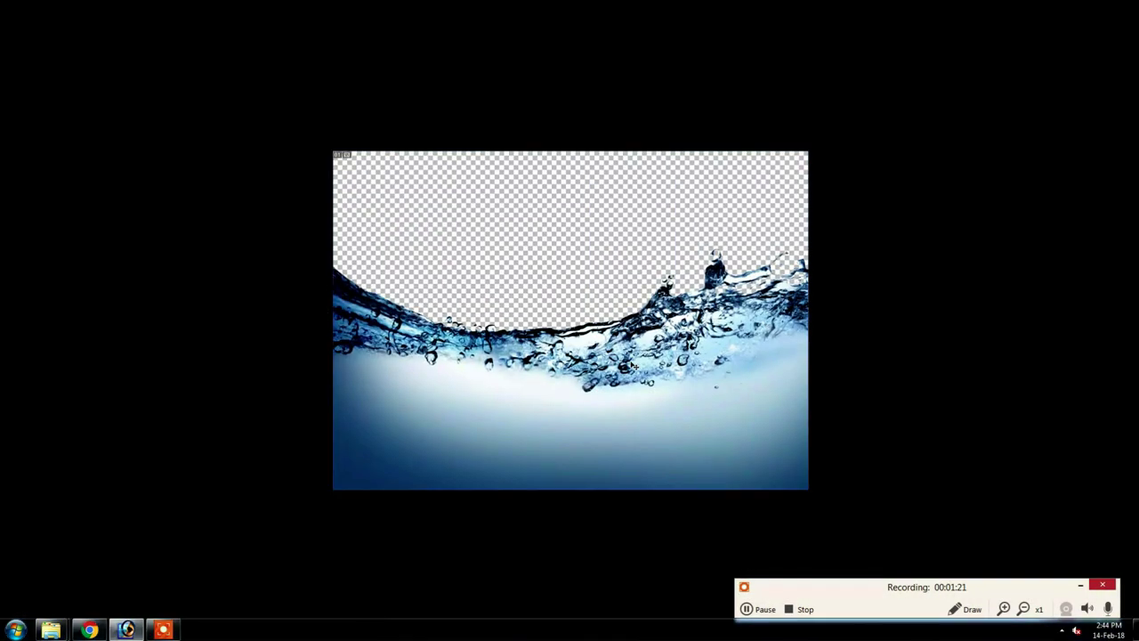
pyautogui.hotkey('ctrl', 'x')
pyautogui.hotkey('ctrl', 'w')
# Close the splash without saving, paste it into the bulb, and scale it over the bulb's lower half
pyautogui.click(577, 229)
pyautogui.hotkey('ctrl', 'v')
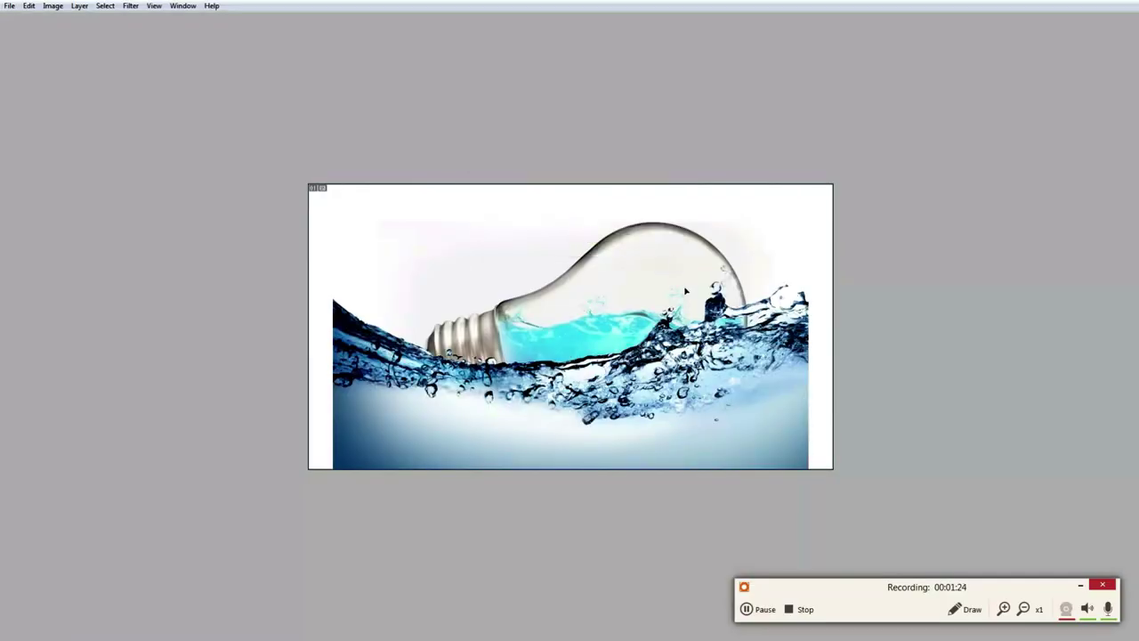
pyautogui.hotkey('ctrl', 't')
pyautogui.moveTo(832, 147); pyautogui.dragTo(750, 214)
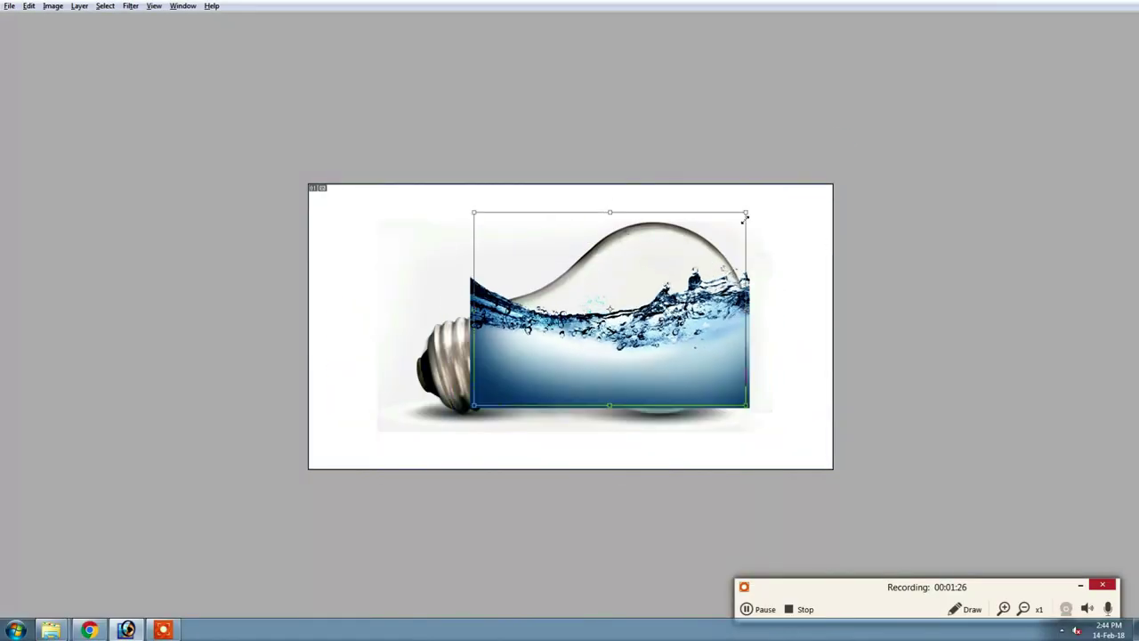
pyautogui.moveTo(683, 259); pyautogui.dragTo(698, 280)
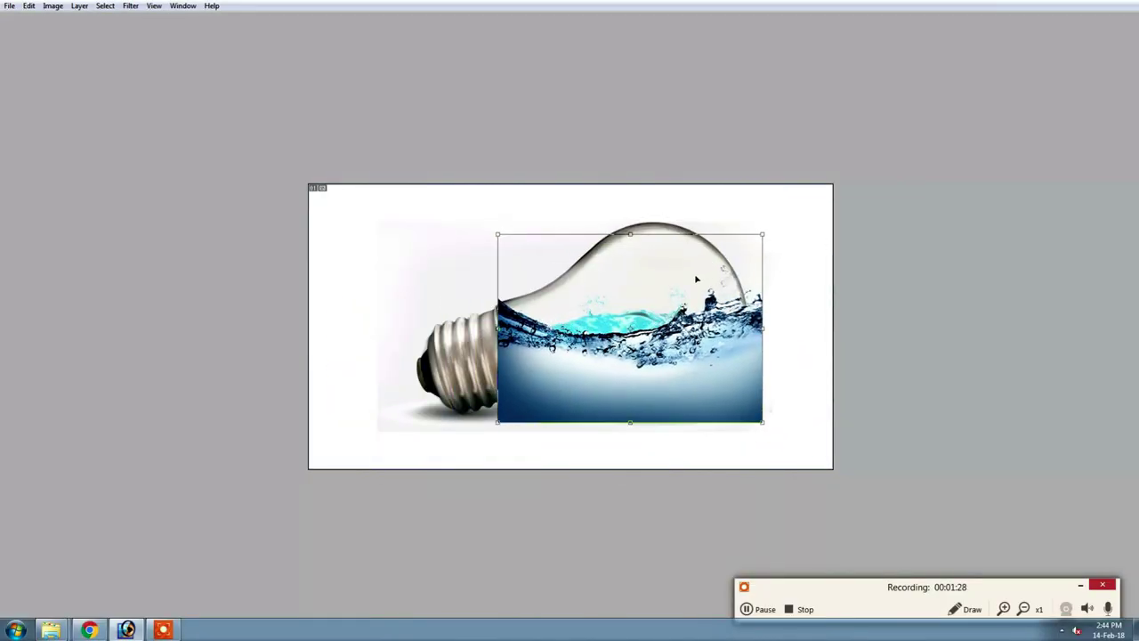
pyautogui.moveTo(763, 237); pyautogui.dragTo(754, 239)
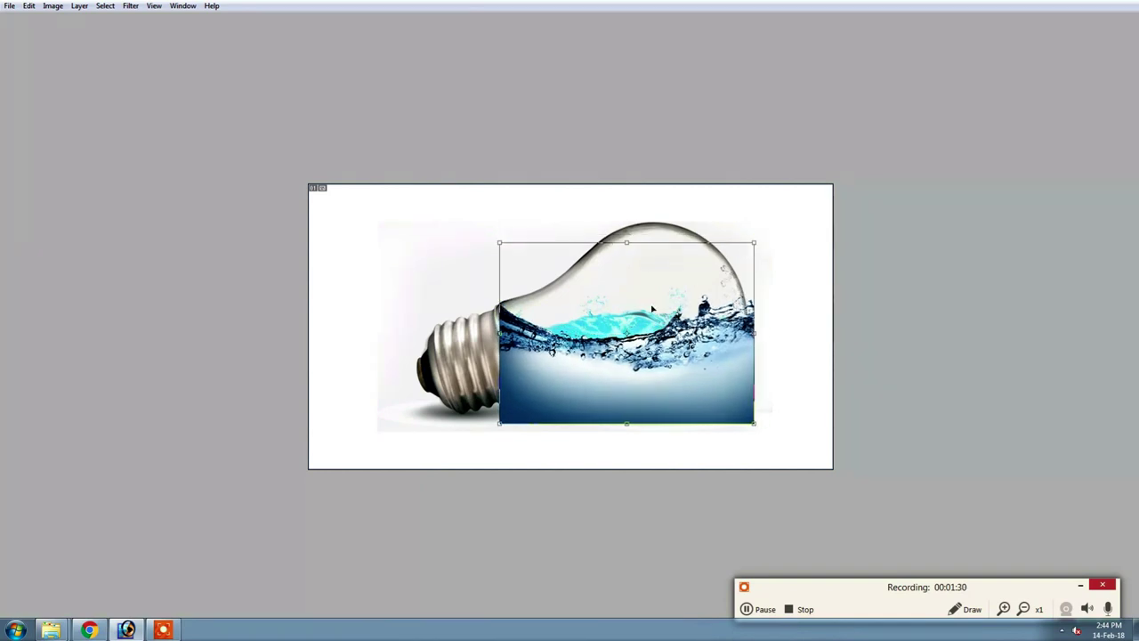
pyautogui.press('Return')
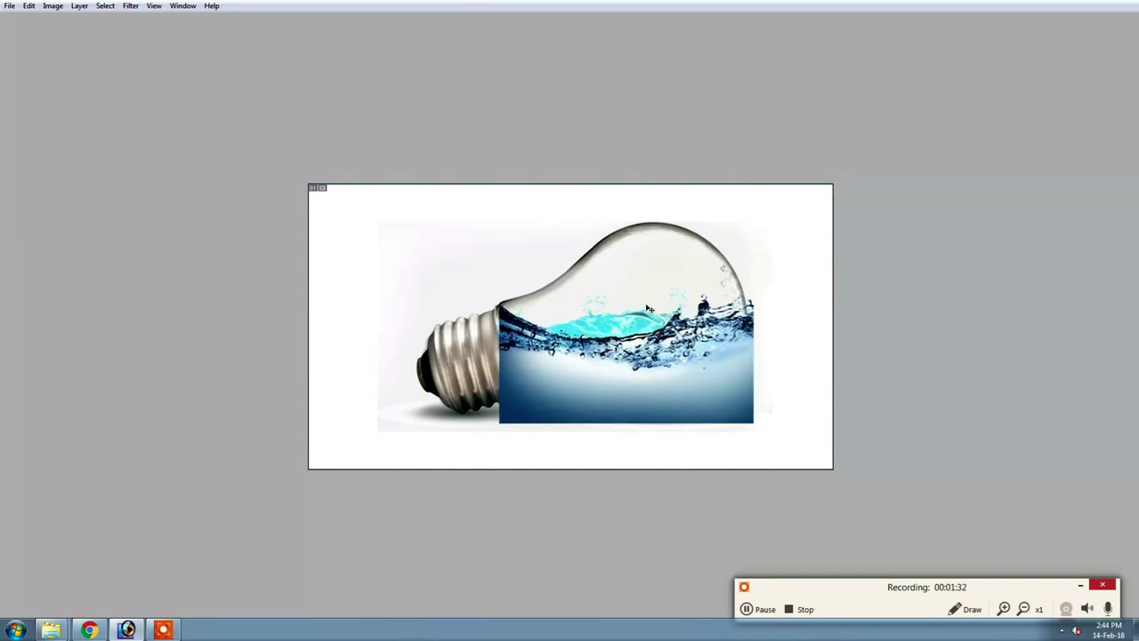
# Nudge the splash up and left and make it semi-transparent
pyautogui.press('Left')
pyautogui.press('Left')
pyautogui.press('Left')
pyautogui.press('Up')
pyautogui.press('Up')
pyautogui.press('Up')
pyautogui.press('5')
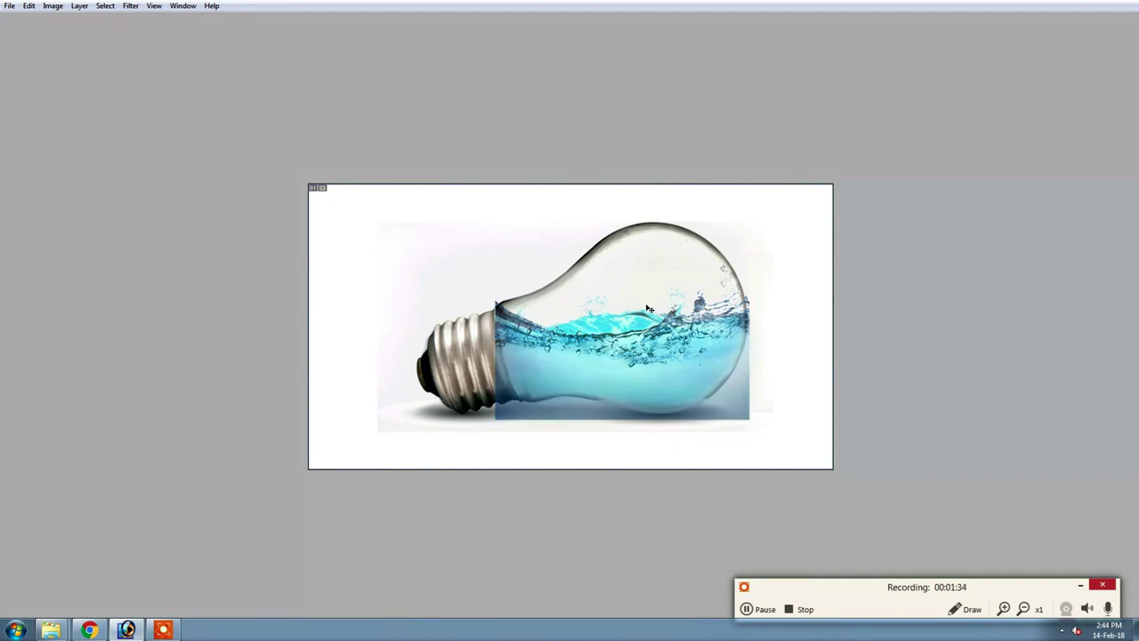
pyautogui.hotkey('shift', '+')
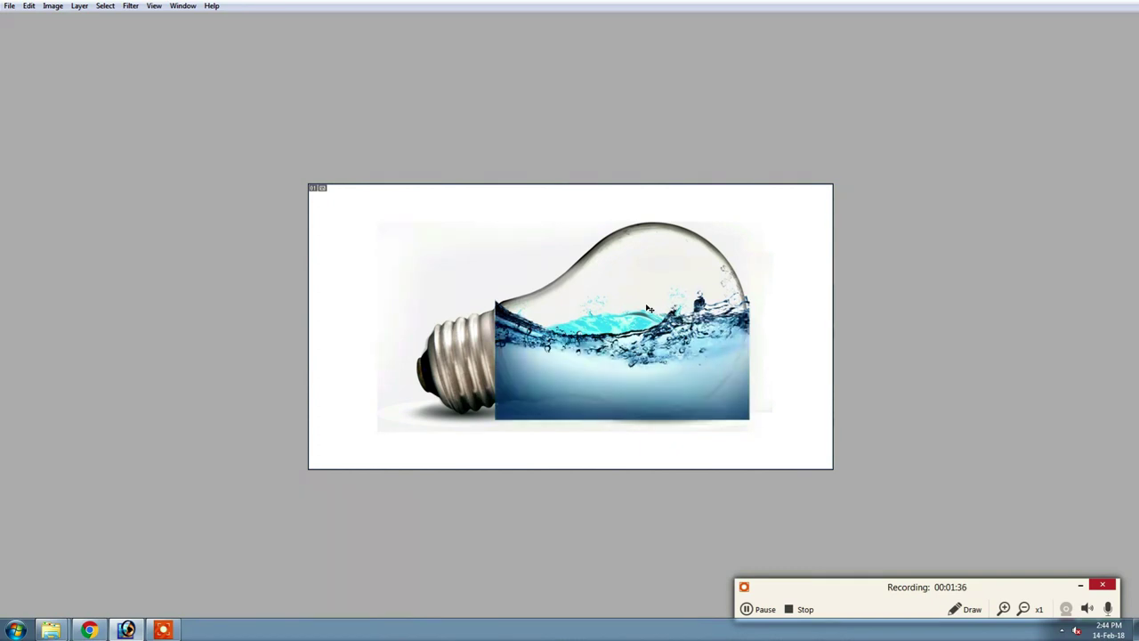
pyautogui.hotkey('shift', '+')
pyautogui.press('super')
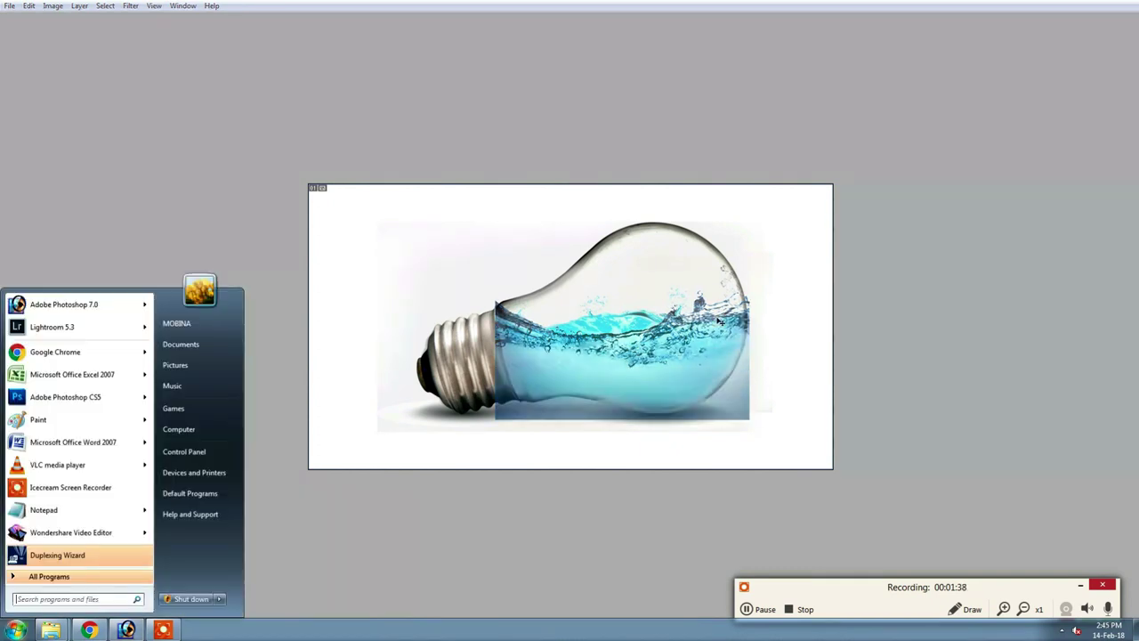
pyautogui.click(759, 611)
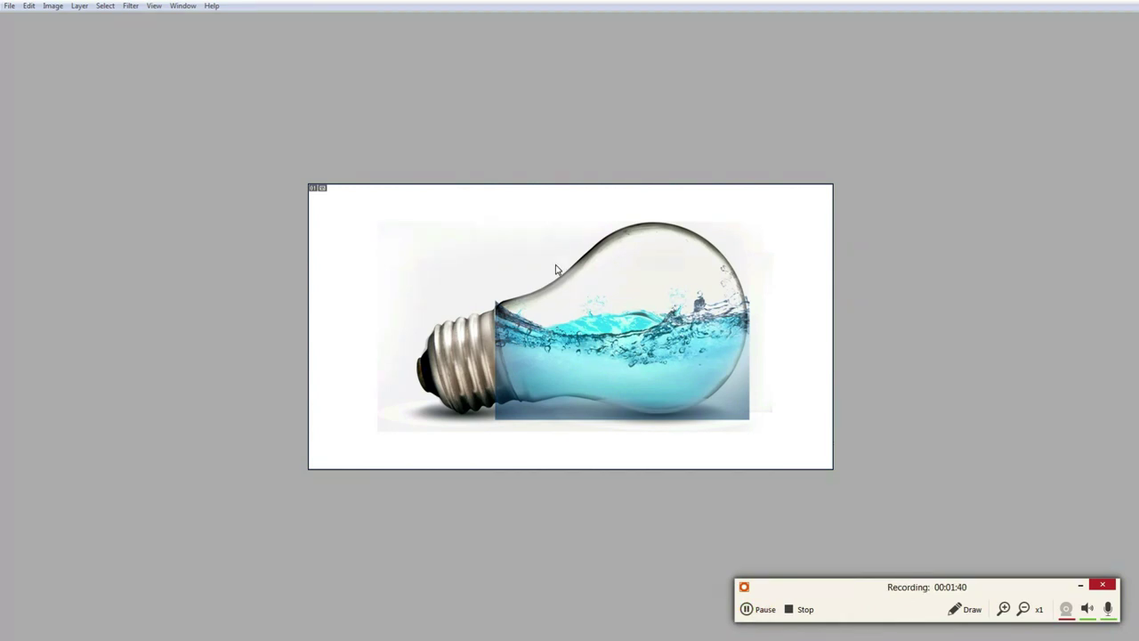
pyautogui.click(547, 286)
pyautogui.rightClick(547, 318)
# Delete the water over the screw base using the pen path selection feathered 5 px
pyautogui.click(587, 327)
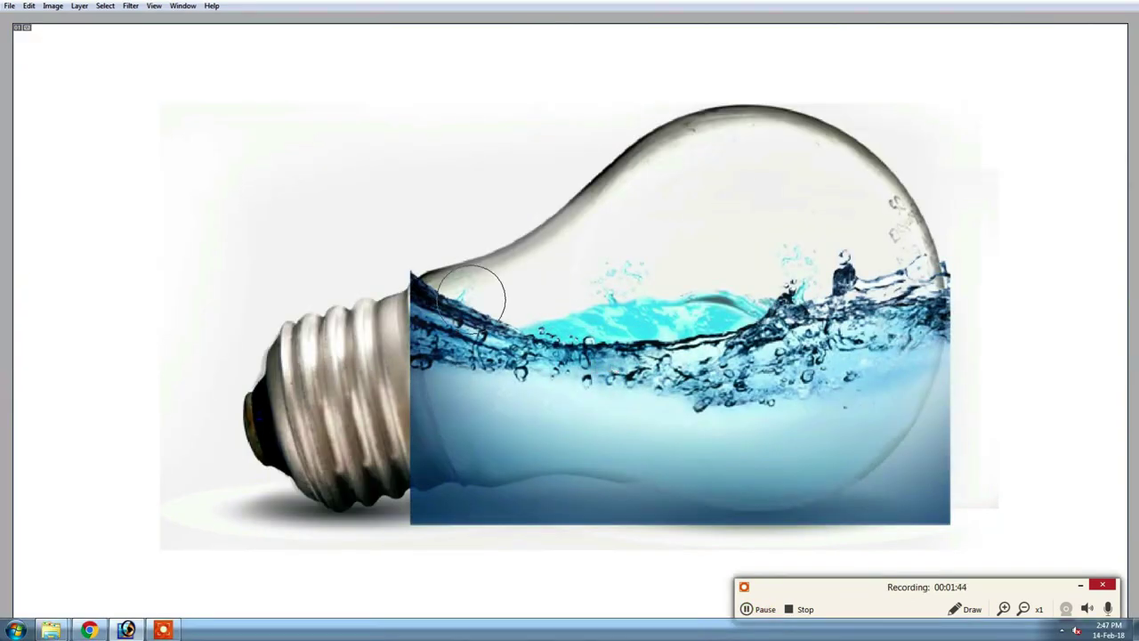
pyautogui.moveTo(472, 298)
pyautogui.mouseDown()
pyautogui.moveTo(406, 270)
pyautogui.moveTo(428, 445)
pyautogui.moveTo(418, 501)
pyautogui.mouseUp()
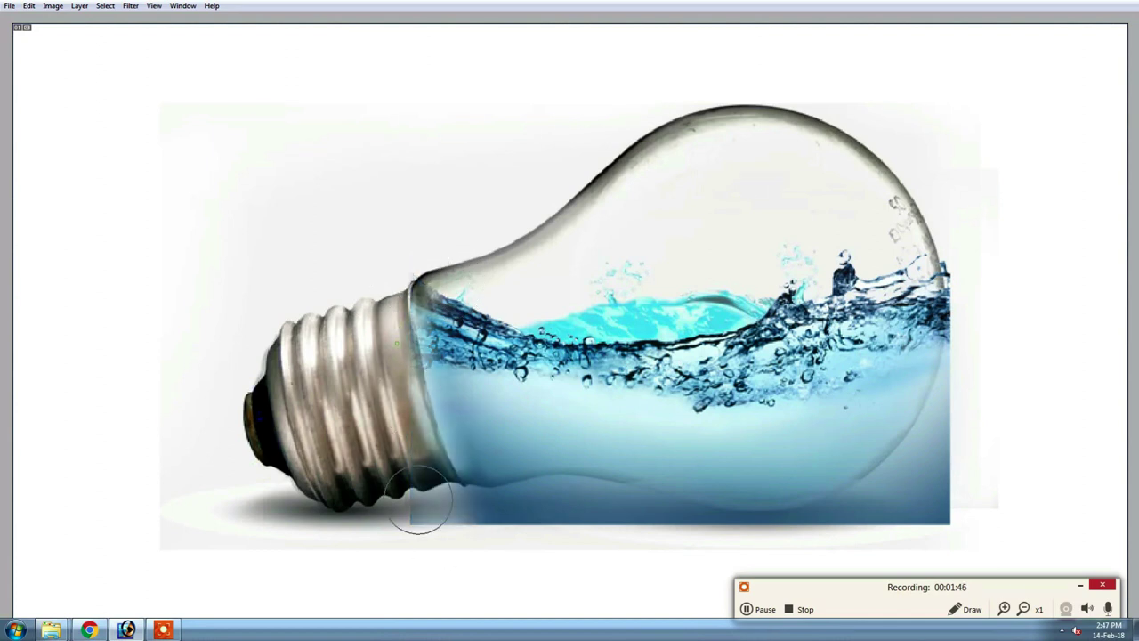
pyautogui.hotkey('ctrl', 'z')
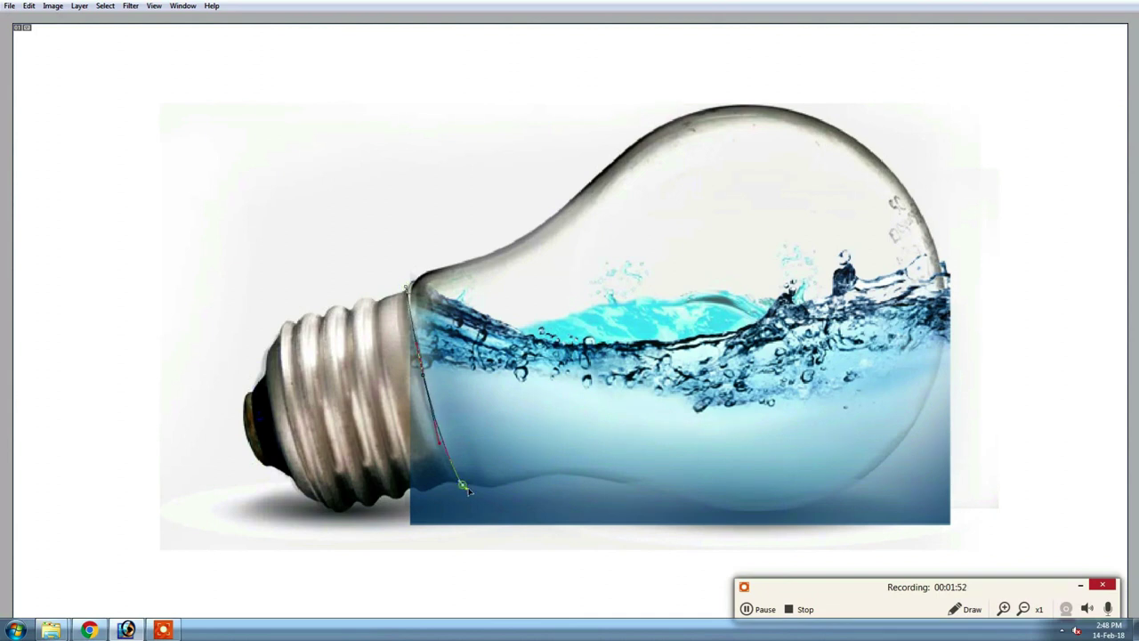
pyautogui.hotkey('ctrl', 'Return')
pyautogui.hotkey('shift', 'F6')
pyautogui.write('5')
pyautogui.press('Return')
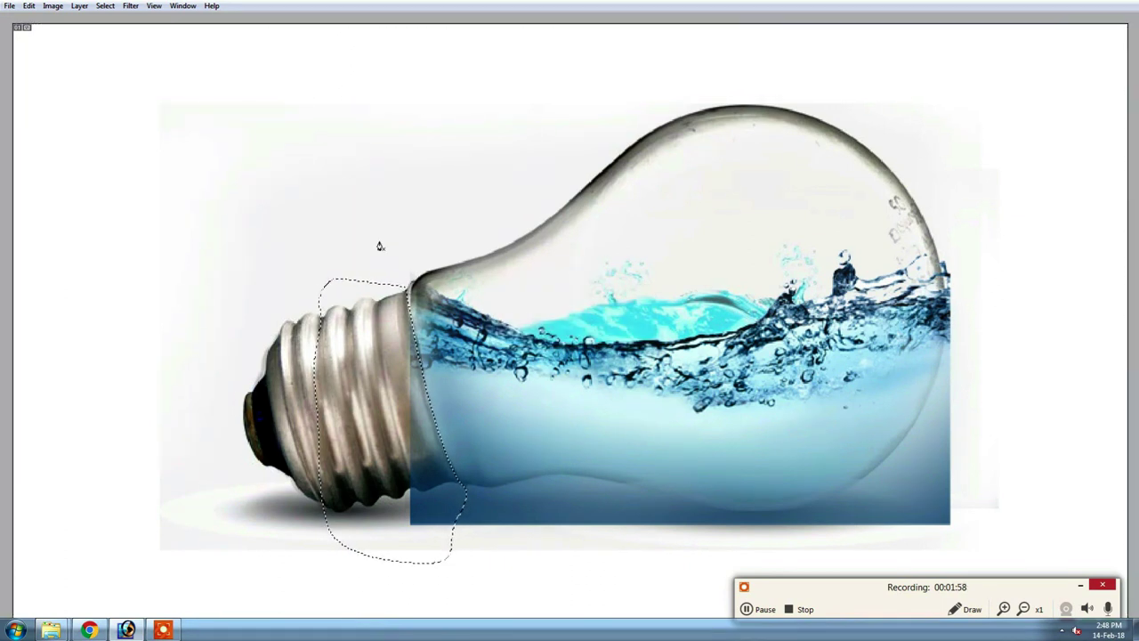
pyautogui.press('Delete')
pyautogui.hotkey('ctrl', 'd')
# Erase the water below the bulb and past its right glass edge, then zoom out
pyautogui.moveTo(477, 512)
pyautogui.mouseDown()
pyautogui.moveTo(862, 518)
pyautogui.moveTo(944, 463)
pyautogui.mouseUp()
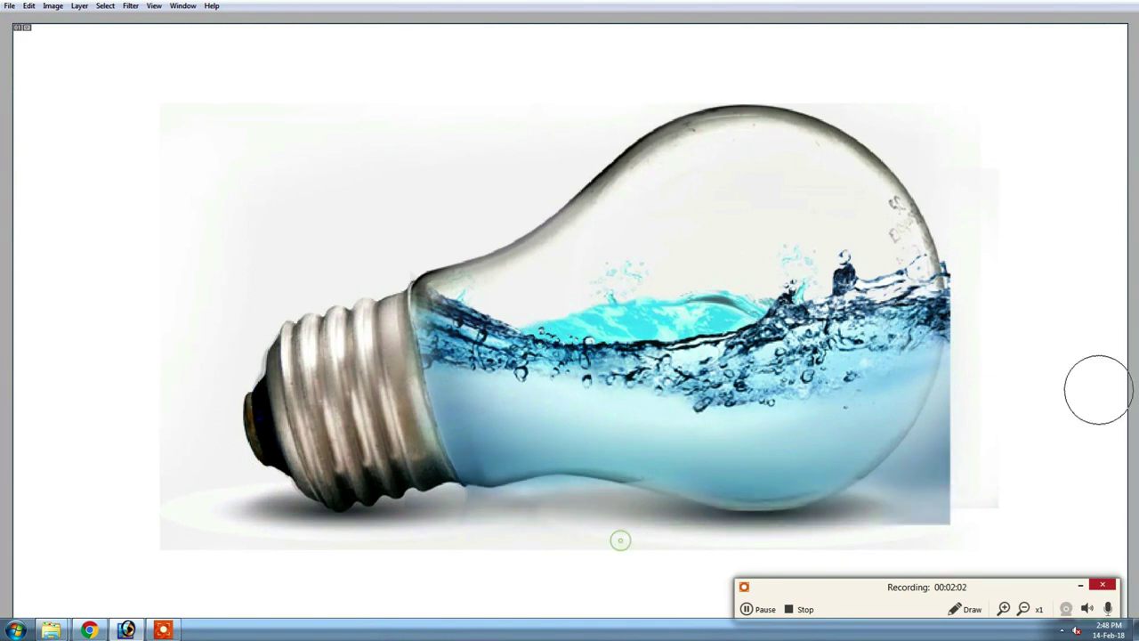
pyautogui.moveTo(934, 365); pyautogui.dragTo(885, 513)
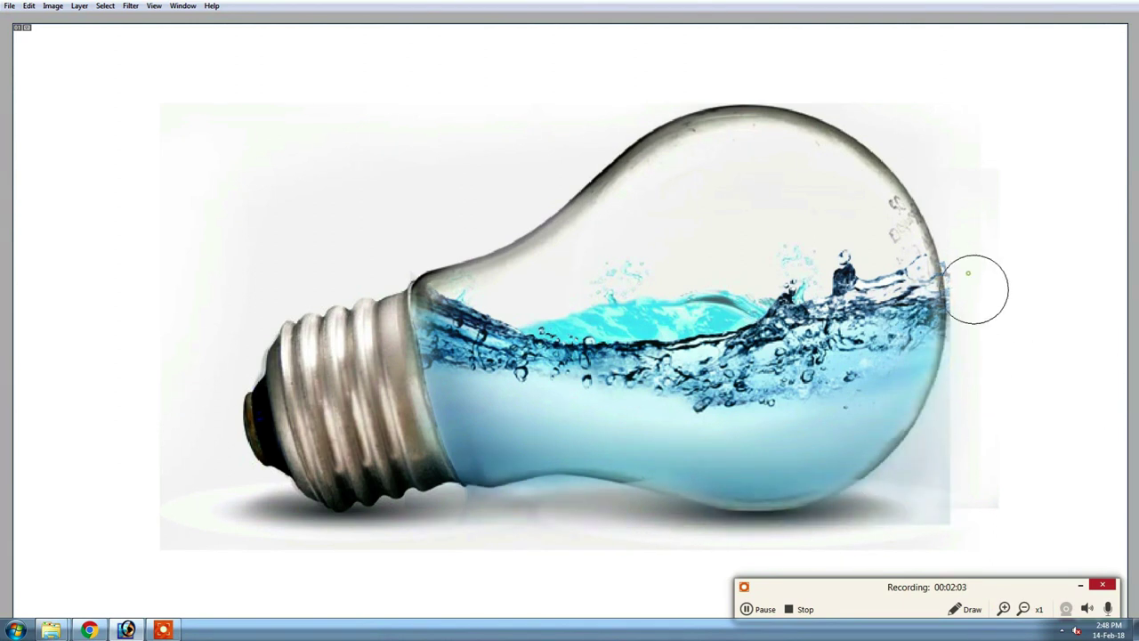
pyautogui.moveTo(977, 287); pyautogui.dragTo(939, 424)
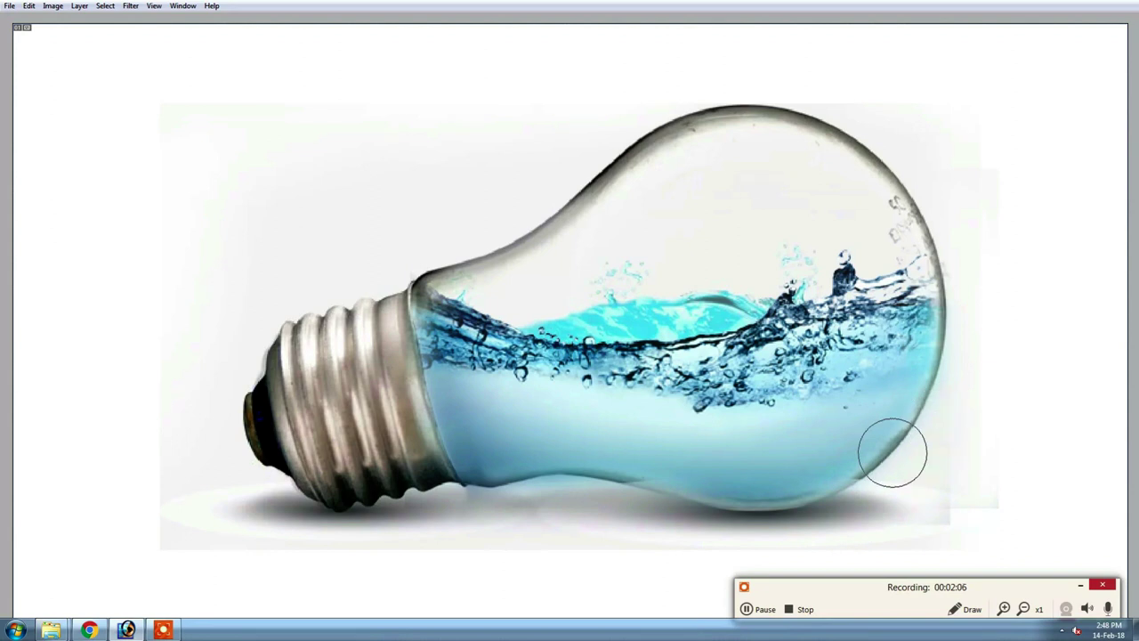
pyautogui.hotkey('ctrl', 'z')
pyautogui.hotkey('ctrl', 'z')
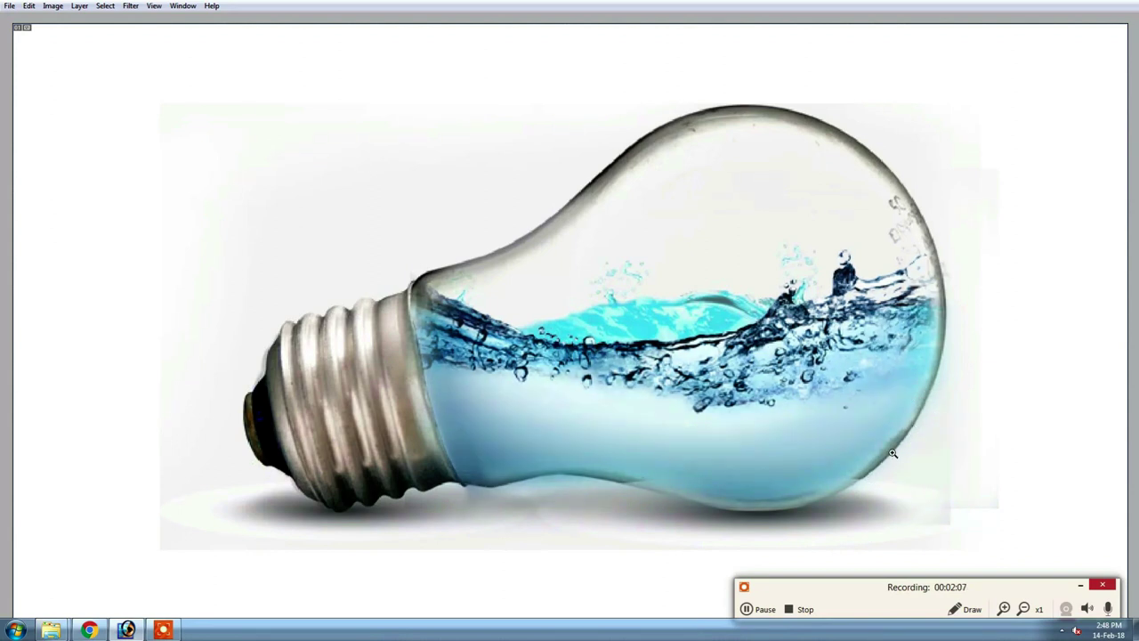
pyautogui.moveTo(893, 454); pyautogui.dragTo(622, 352)
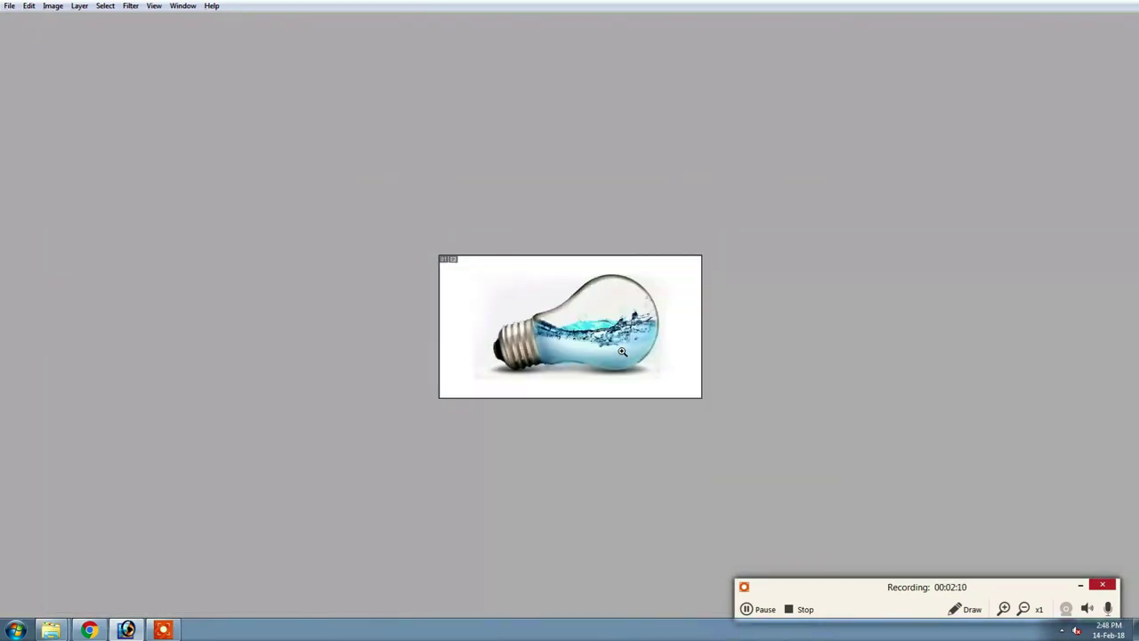
# Pick a layer from the canvas right-click list and bring the source image folder forward
pyautogui.click(622, 352)
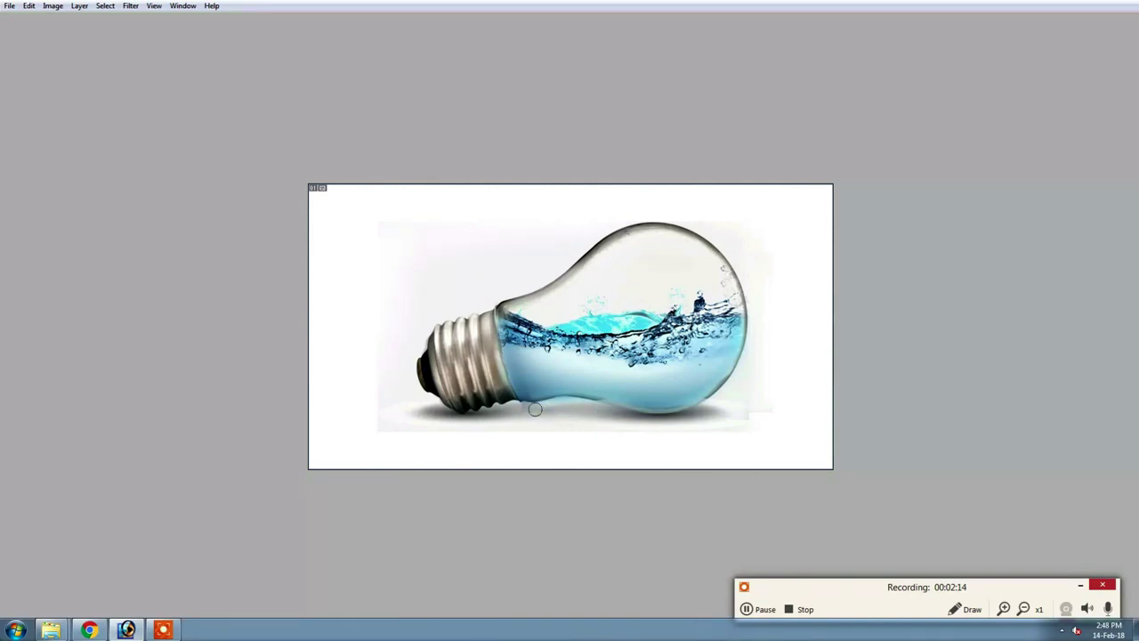
pyautogui.rightClick(637, 349)
pyautogui.click(677, 358)
pyautogui.moveTo(51, 631)
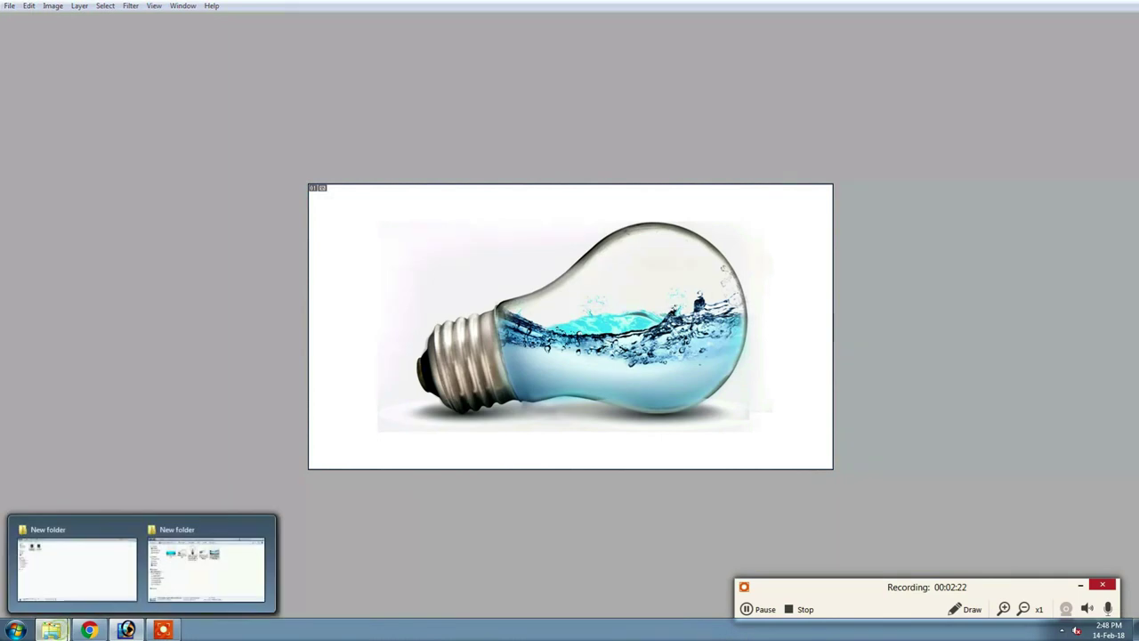
pyautogui.click(246, 561)
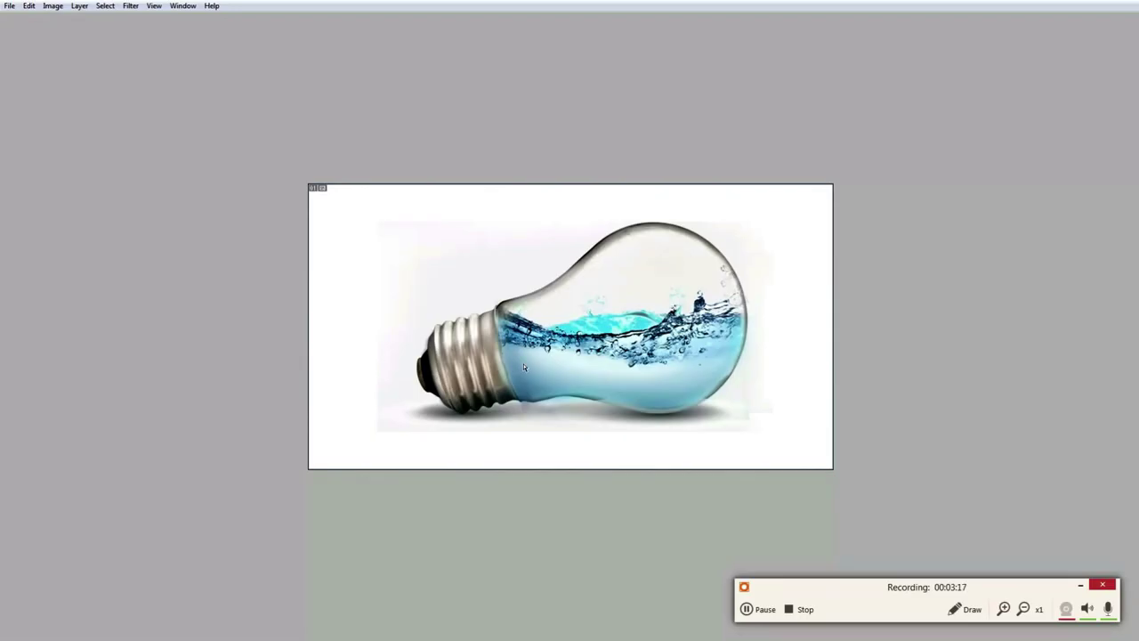
# Bring the goldfish PNG into Photoshop, close it without saving, and paste it into the bulb
pyautogui.press('f')
pyautogui.moveTo(52, 630)
pyautogui.click(214, 561)
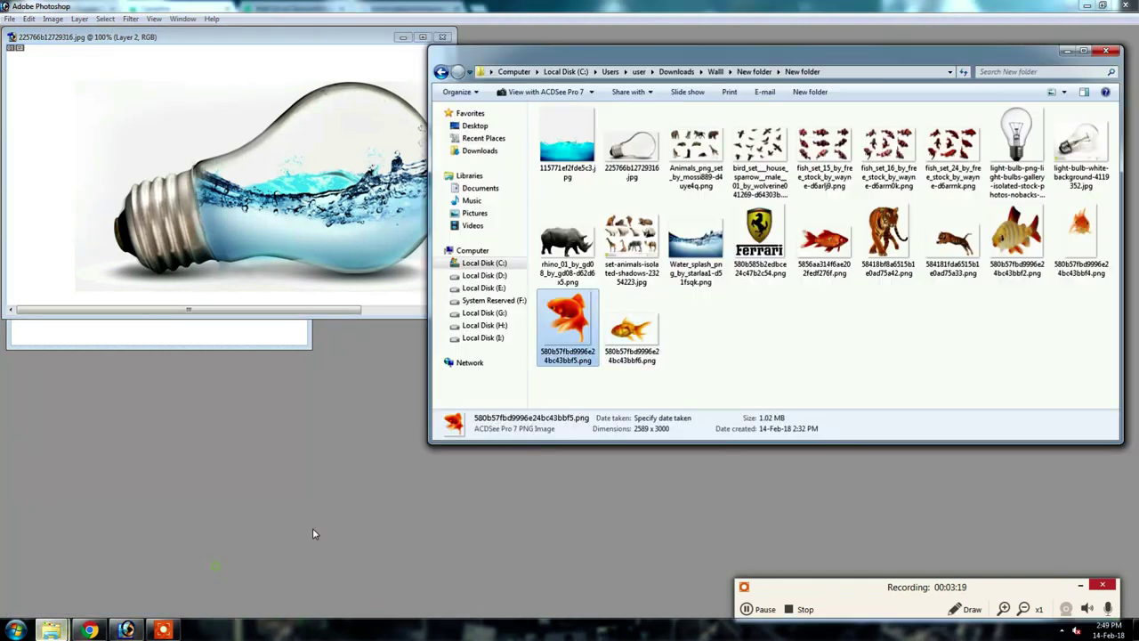
pyautogui.moveTo(570, 330); pyautogui.dragTo(353, 397)
pyautogui.press('Delete')
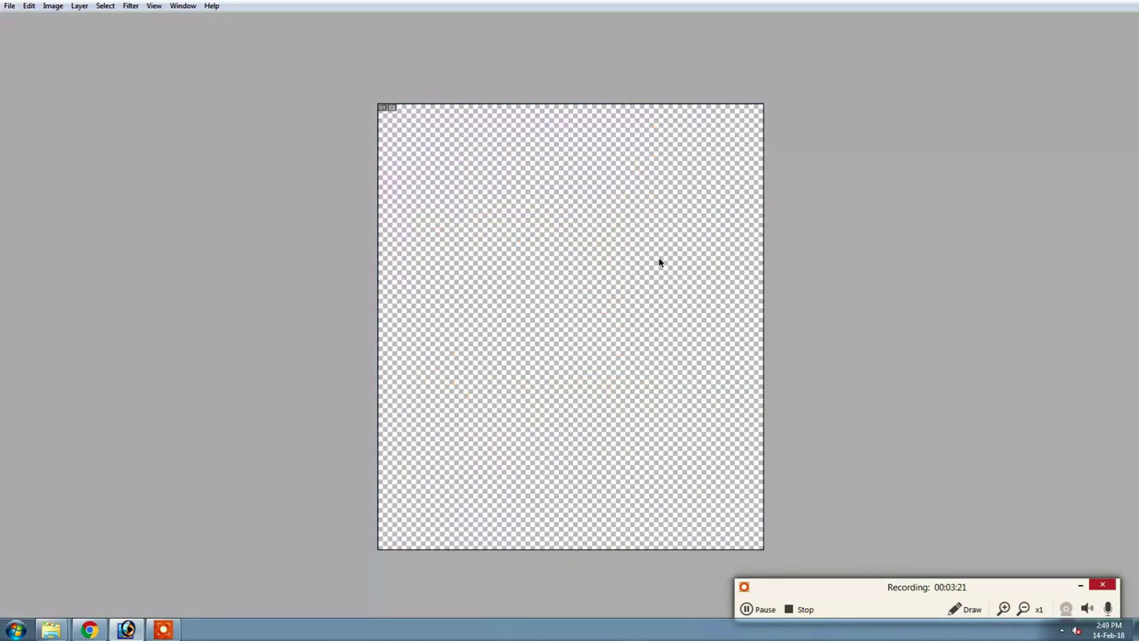
pyautogui.hotkey('ctrl', 'w')
pyautogui.click(575, 233)
pyautogui.press('f')
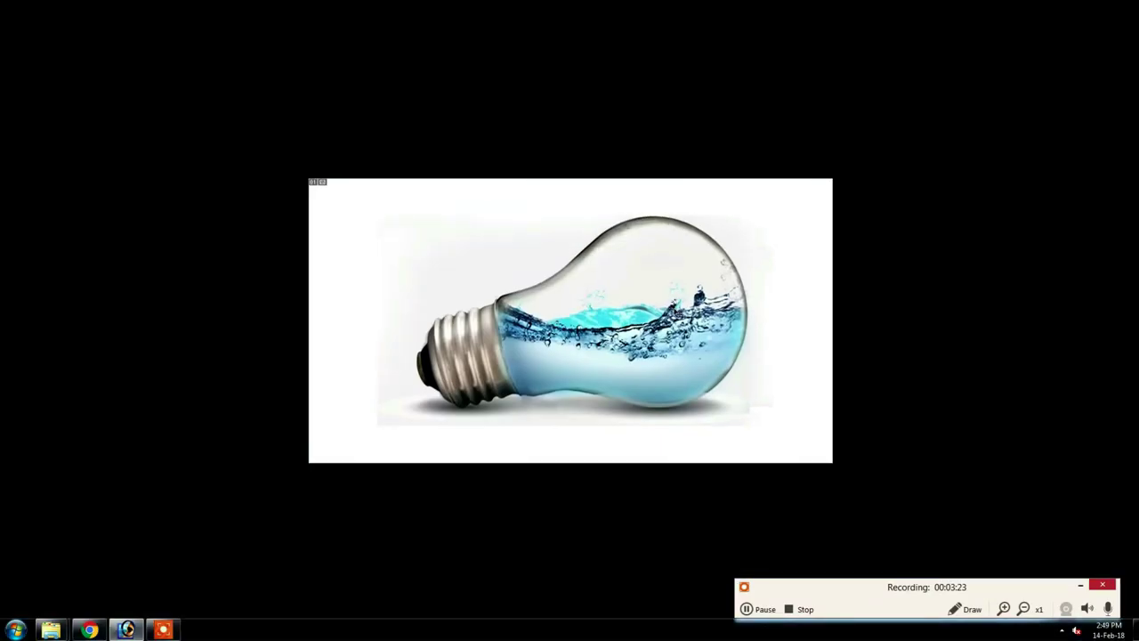
pyautogui.hotkey('ctrl', 'v')
# Shrink the goldfish and place it inside the bulb's water
pyautogui.hotkey('ctrl', 't')
pyautogui.hotkey('ctrl', '-')
pyautogui.hotkey('ctrl', '-')
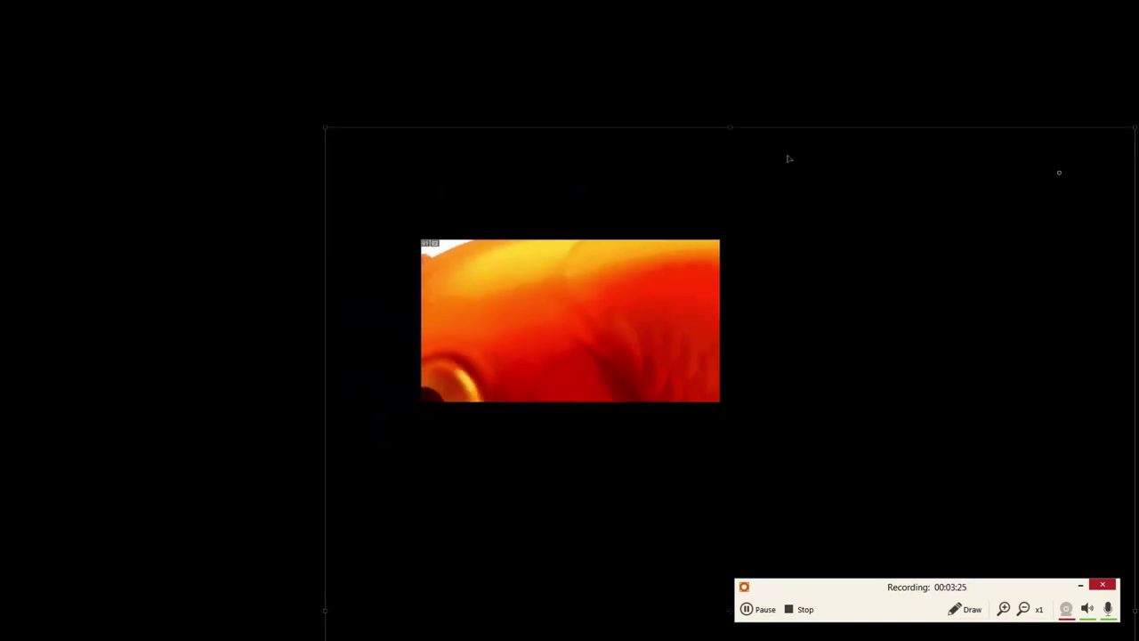
pyautogui.moveTo(1058, 172)
pyautogui.mouseDown()
pyautogui.moveTo(881, 110)
pyautogui.moveTo(547, 491)
pyautogui.mouseUp()
pyautogui.moveTo(480, 534); pyautogui.dragTo(634, 271)
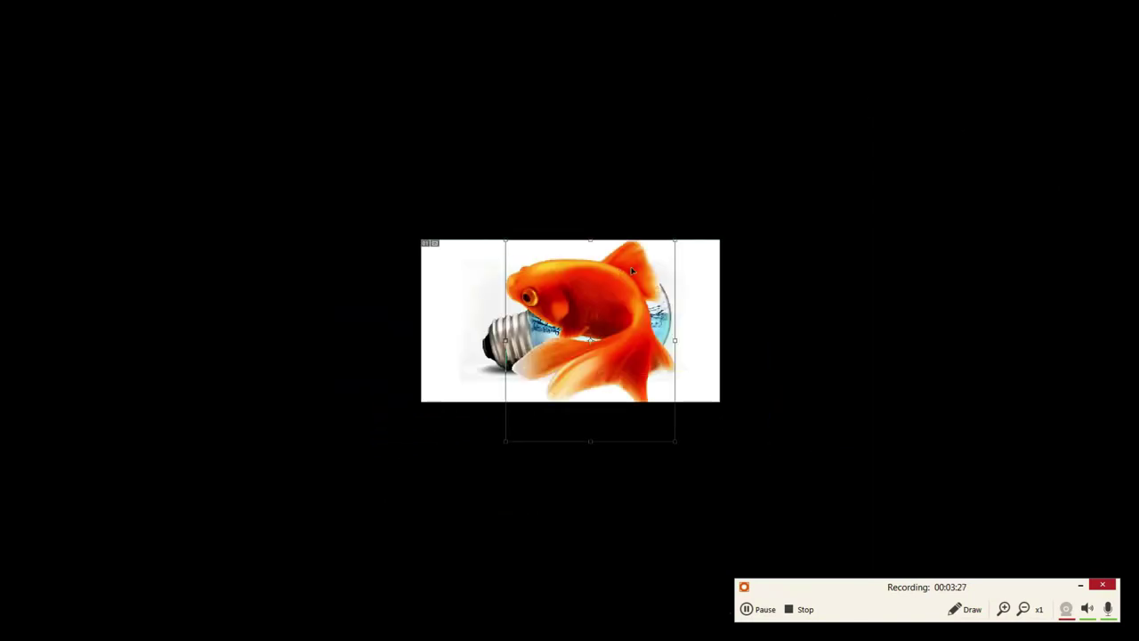
pyautogui.moveTo(657, 418)
pyautogui.mouseDown()
pyautogui.moveTo(614, 356)
pyautogui.moveTo(644, 299)
pyautogui.mouseUp()
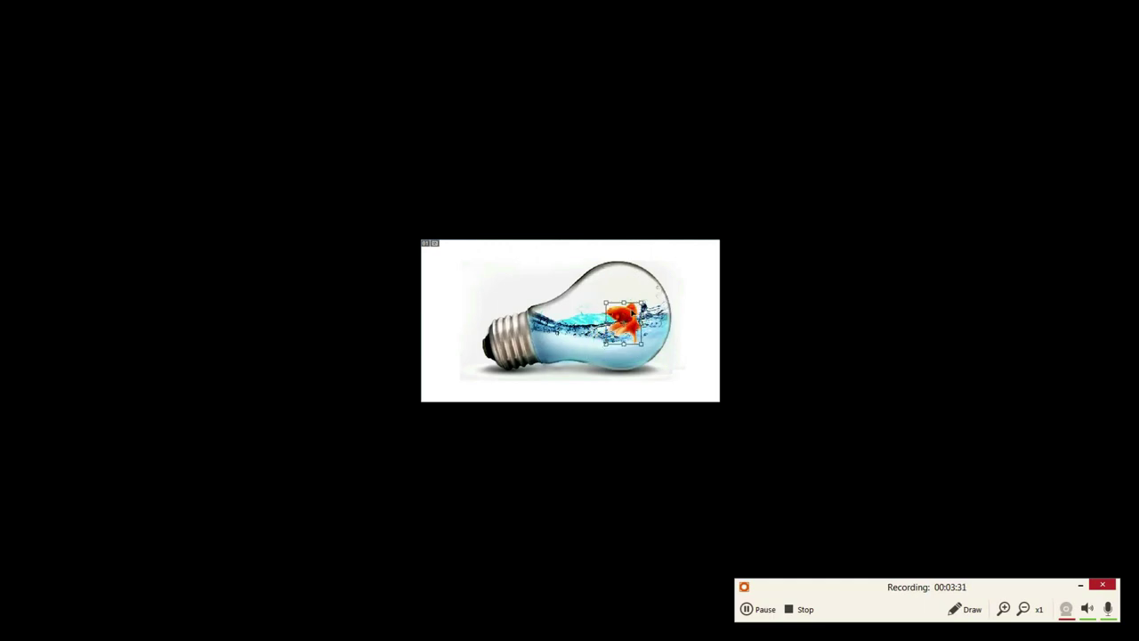
pyautogui.press('f')
pyautogui.press('f')
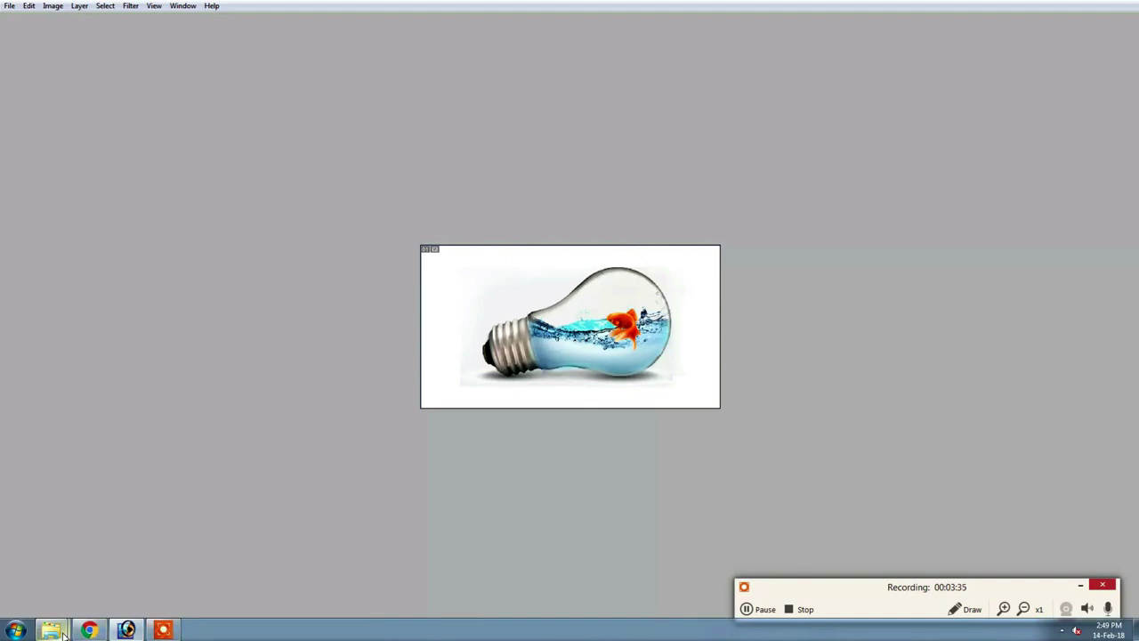
pyautogui.moveTo(50, 630)
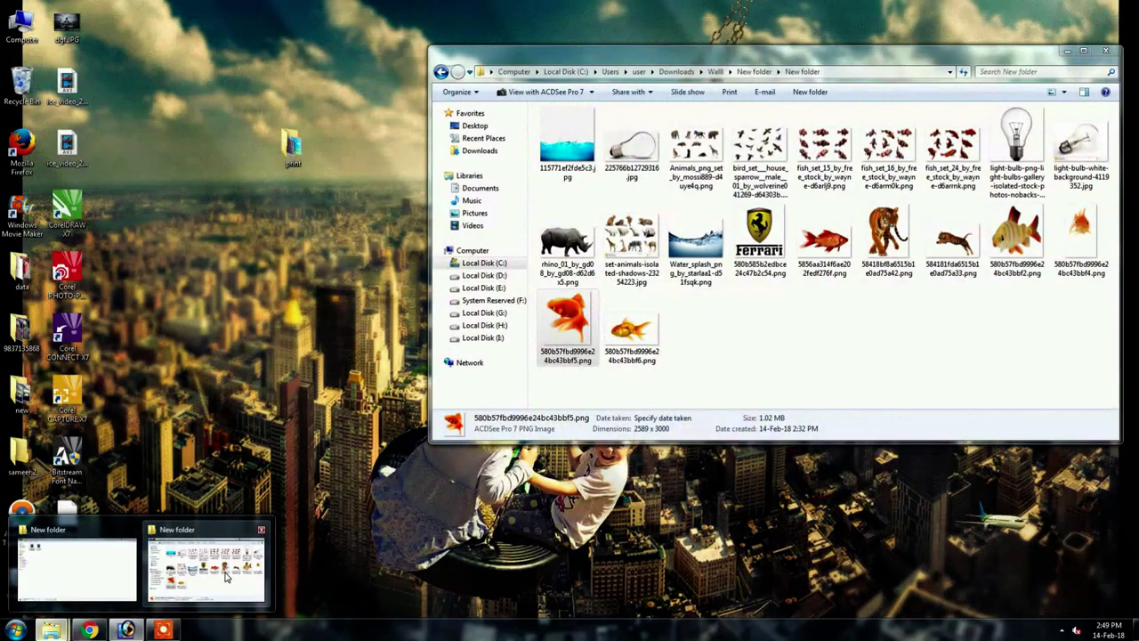
# Open the front-facing goldfish image in Photoshop, then close it again
pyautogui.click(226, 576)
pyautogui.click(806, 315)
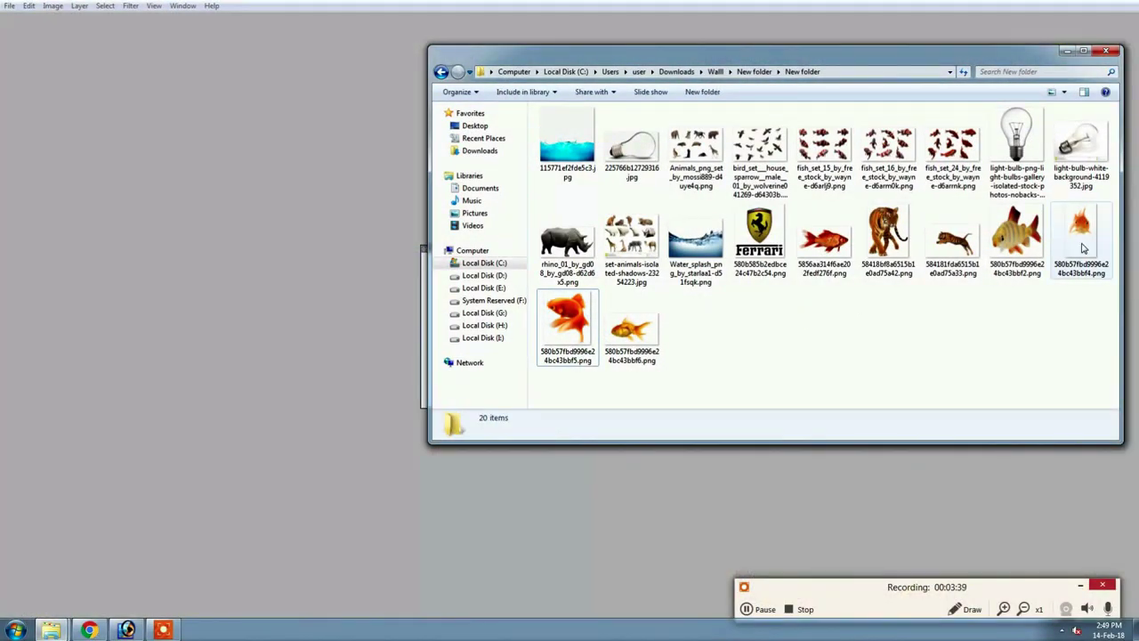
pyautogui.moveTo(1082, 240); pyautogui.dragTo(582, 475)
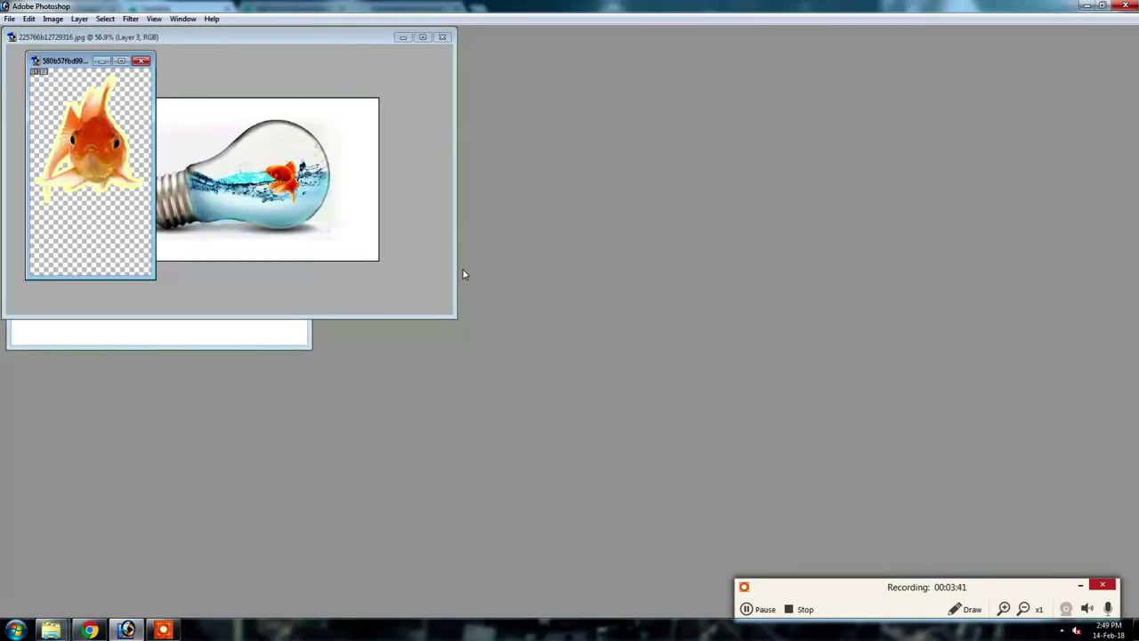
pyautogui.press('f')
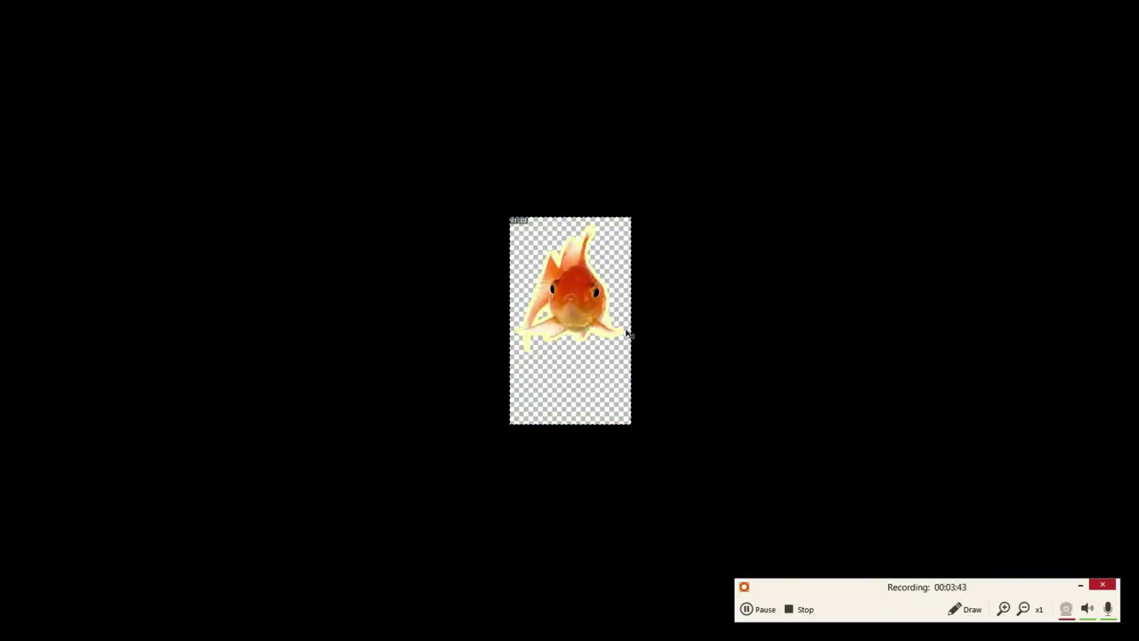
pyautogui.press('f')
pyautogui.press('f')
pyautogui.press('f')
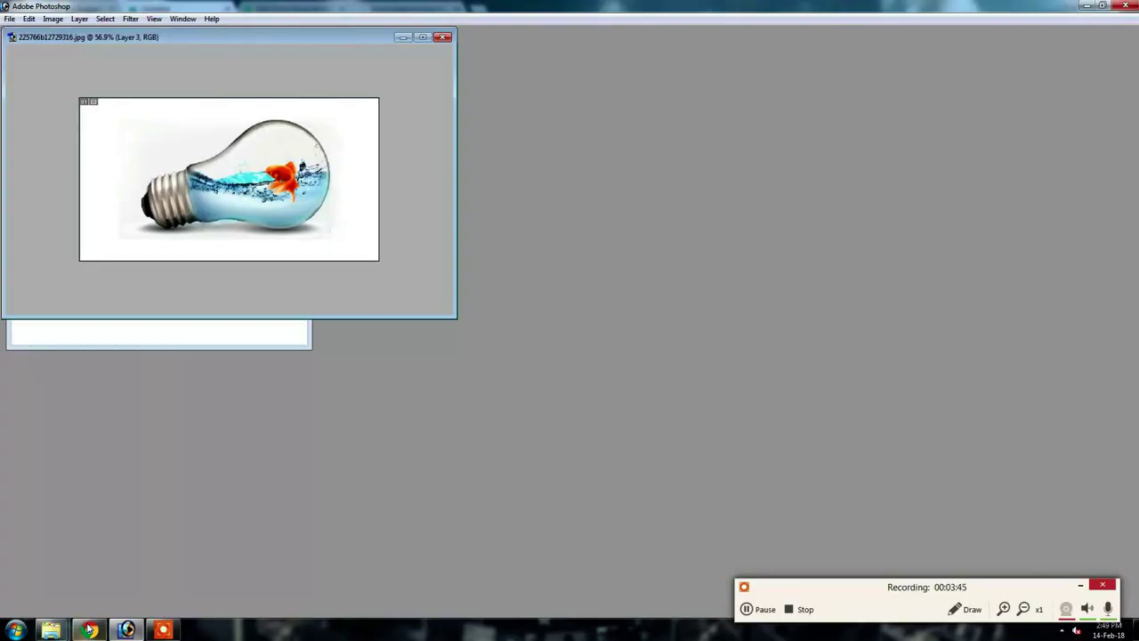
pyautogui.press('f')
# Open the side-view goldfish 580b57fbd9996e24bc43bbf6.png in Photoshop
pyautogui.click(221, 580)
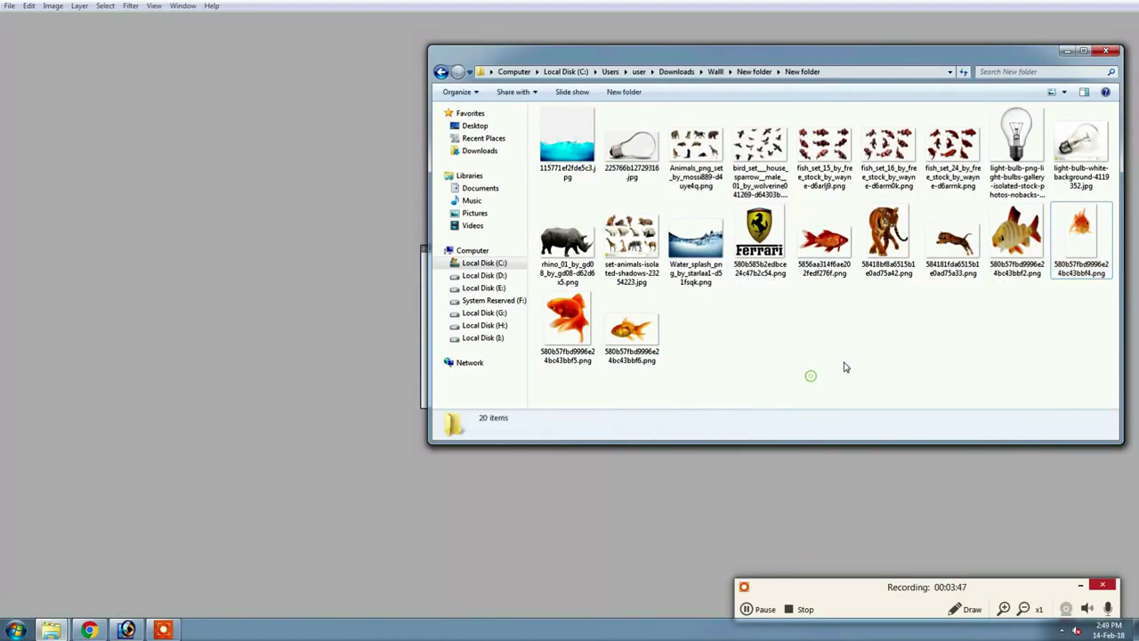
pyautogui.click(648, 351)
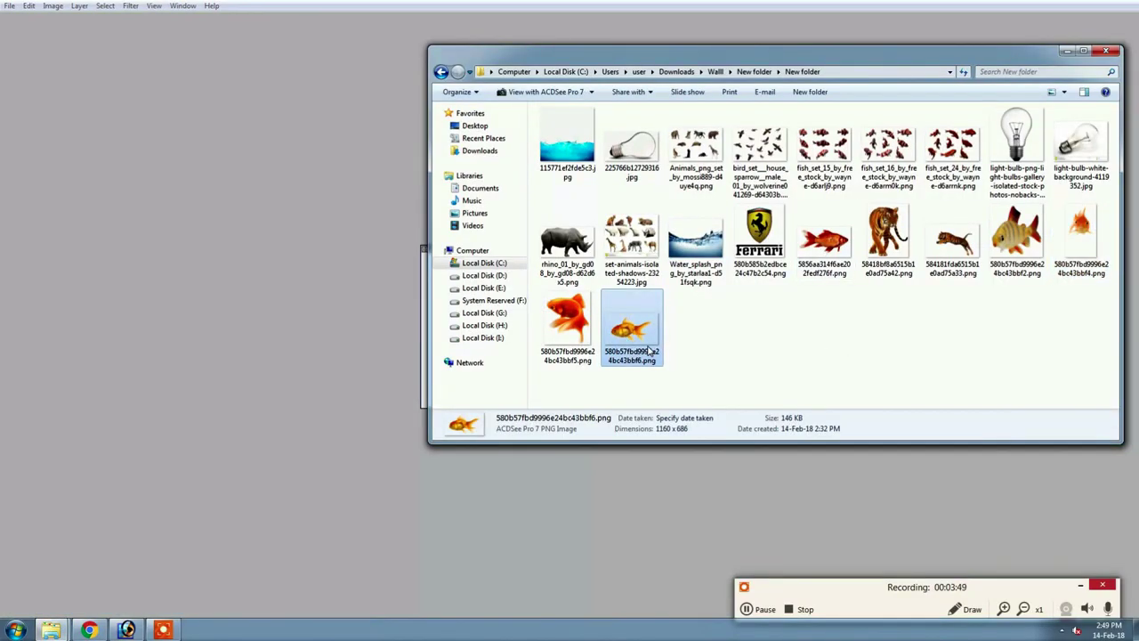
pyautogui.moveTo(587, 454); pyautogui.dragTo(583, 445)
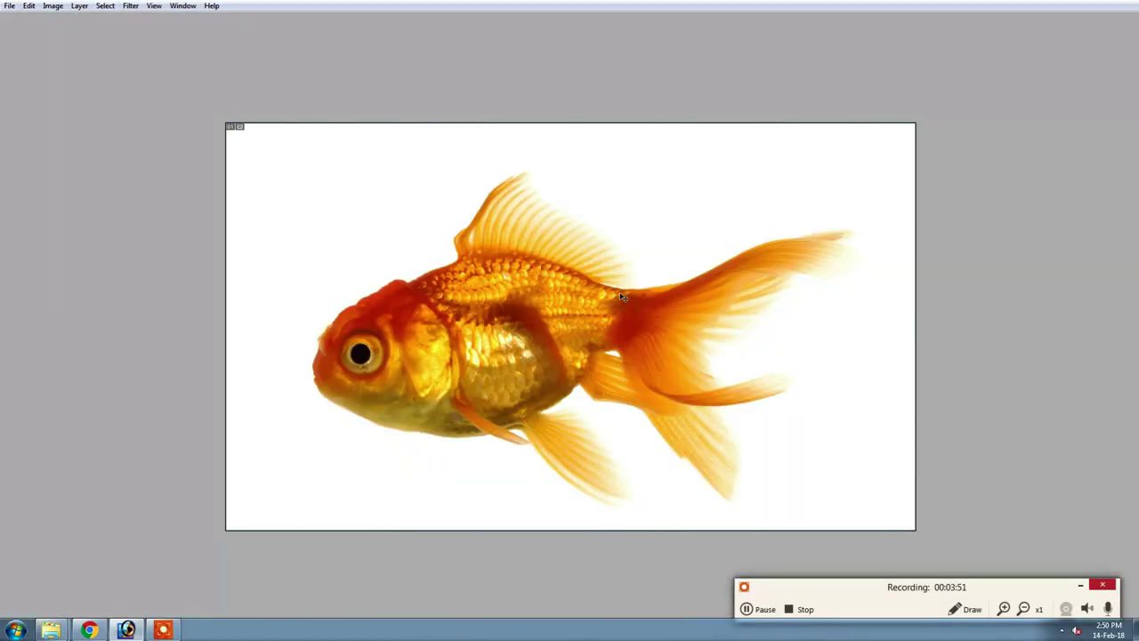
# Shrink the golden goldfish into the bulb's water and delete its white background
pyautogui.moveTo(618, 297); pyautogui.dragTo(692, 341)
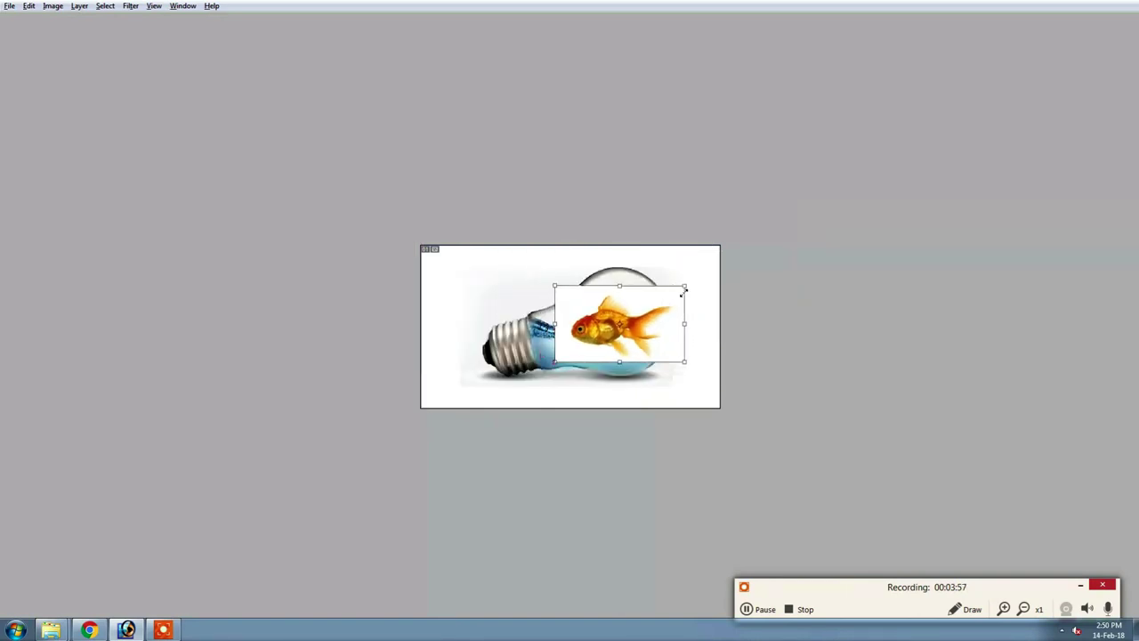
pyautogui.moveTo(684, 283); pyautogui.dragTo(607, 334)
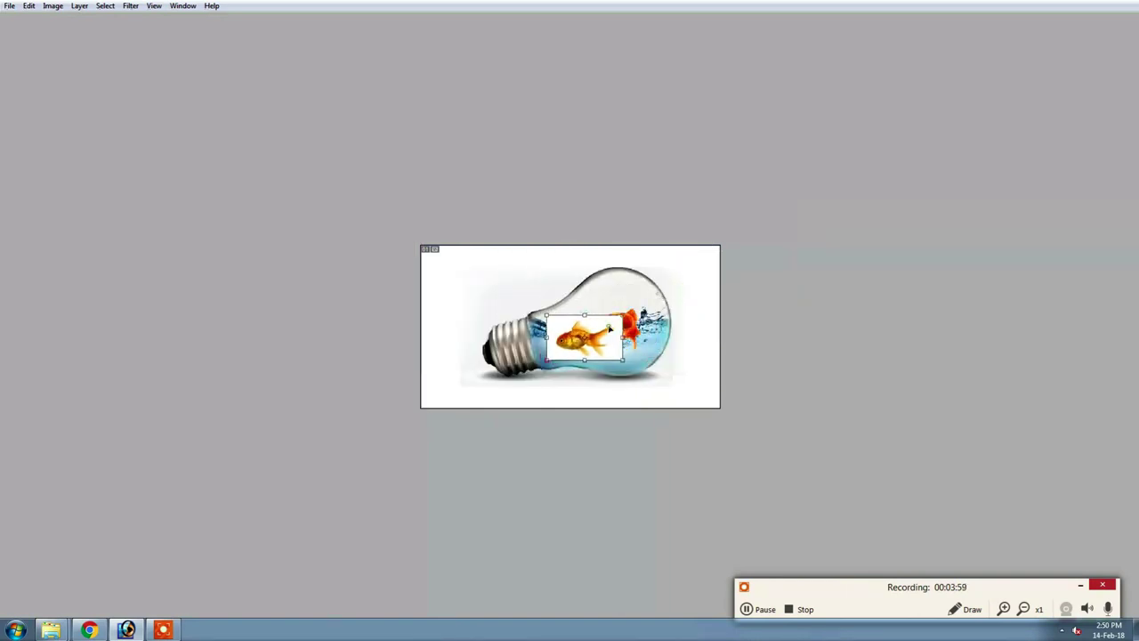
pyautogui.click(664, 387)
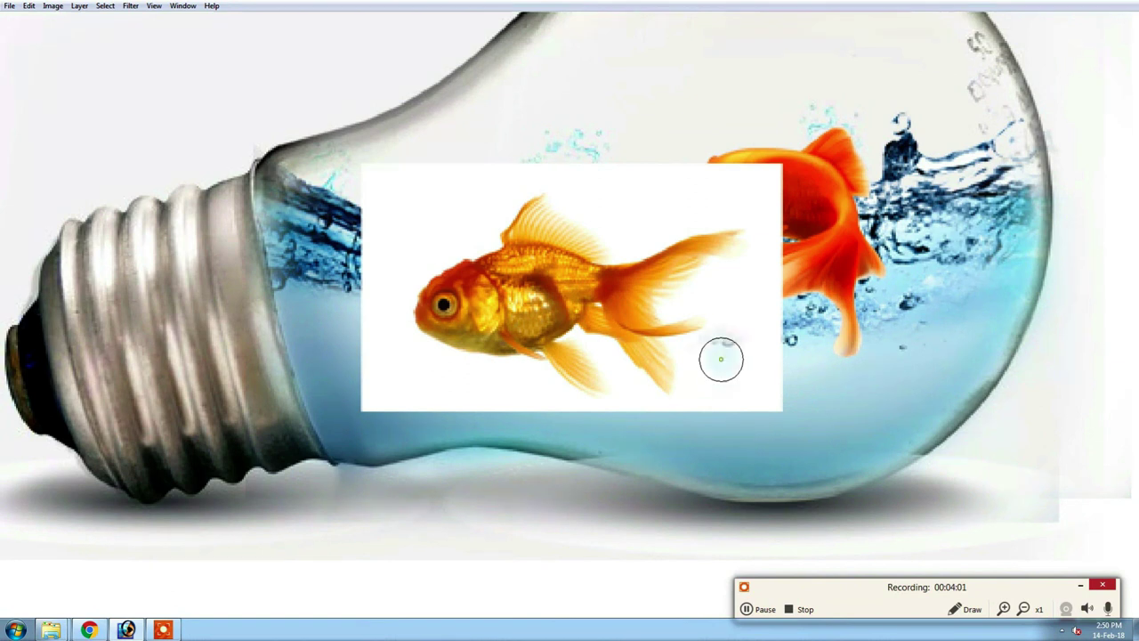
pyautogui.click(727, 318)
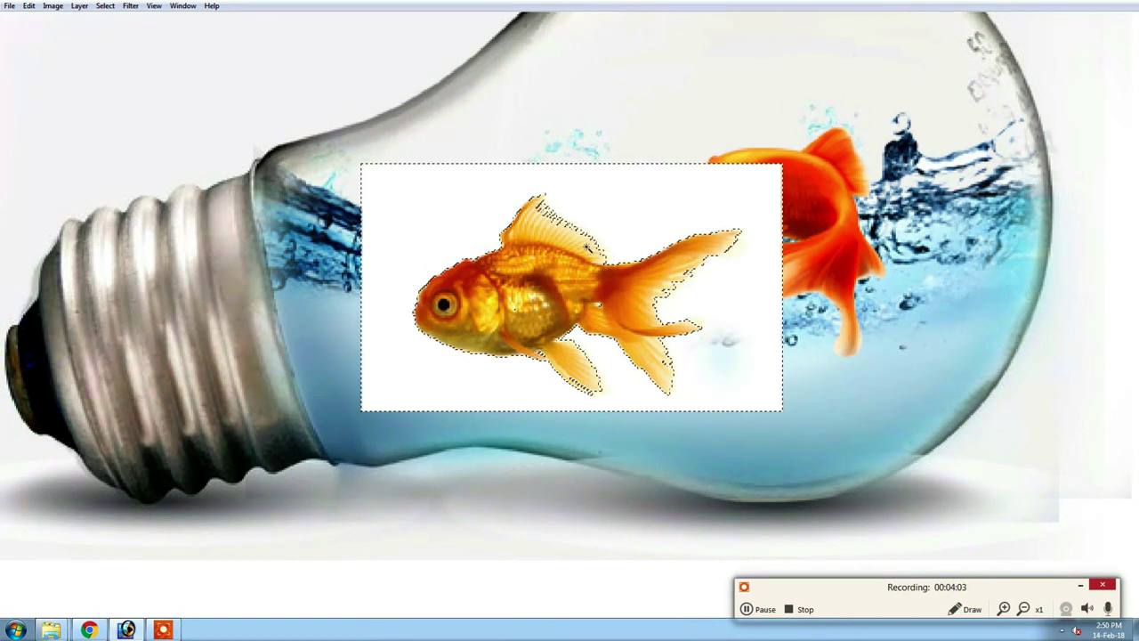
pyautogui.press('Delete')
pyautogui.hotkey('ctrl', '-')
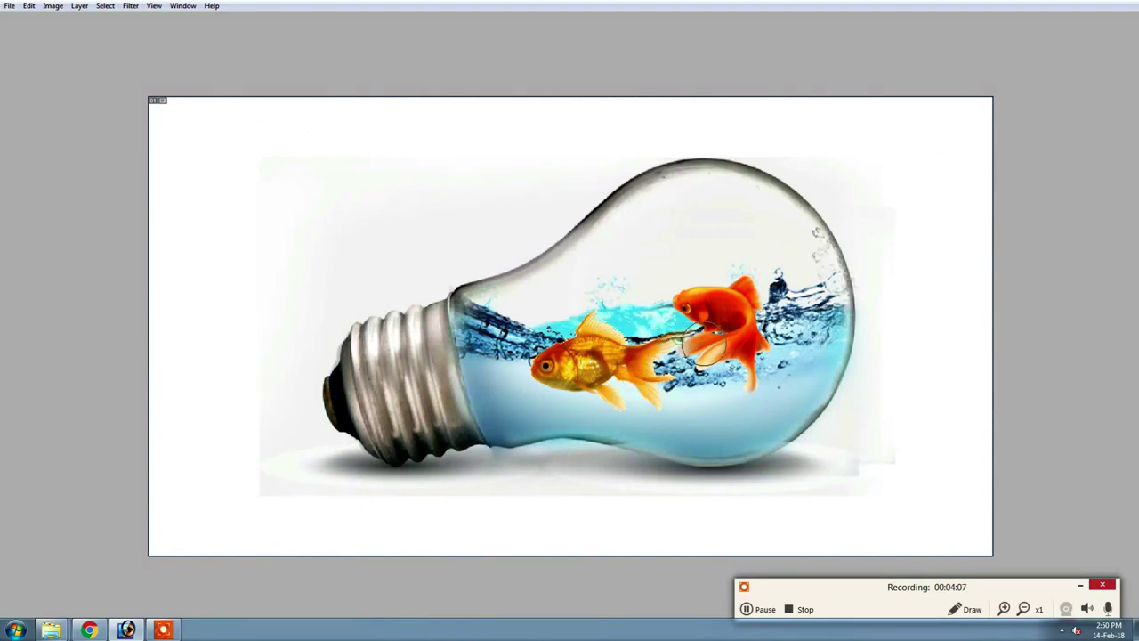
# Clone water over the goldfish's edge along the waterline, then undo the trial edits
pyautogui.moveTo(631, 309); pyautogui.dragTo(658, 336)
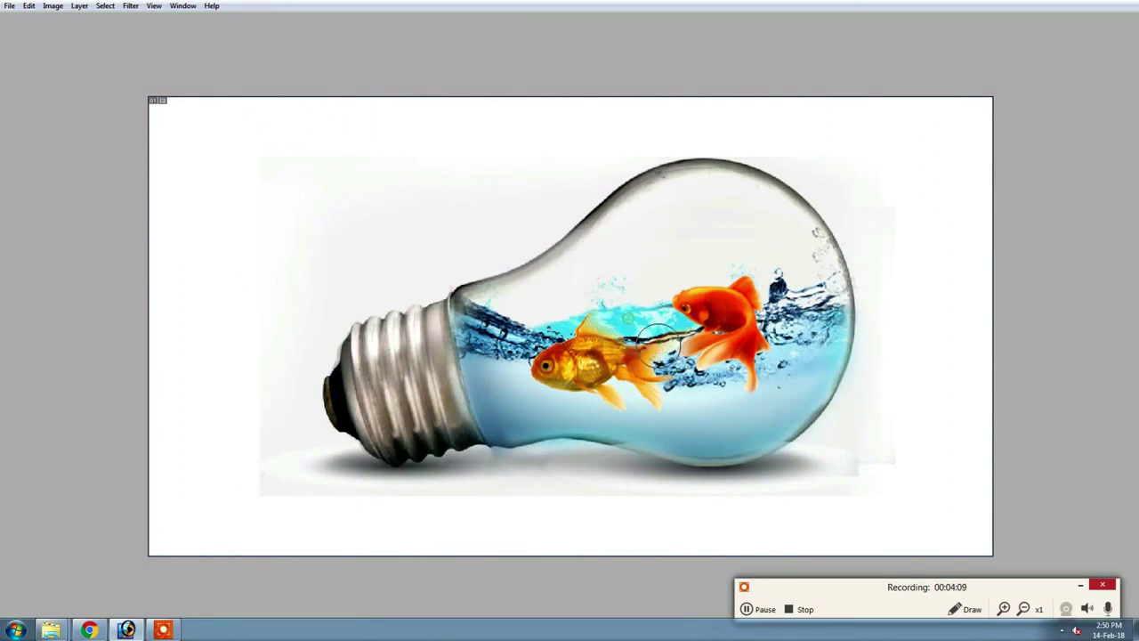
pyautogui.hotkey('ctrl', 'z')
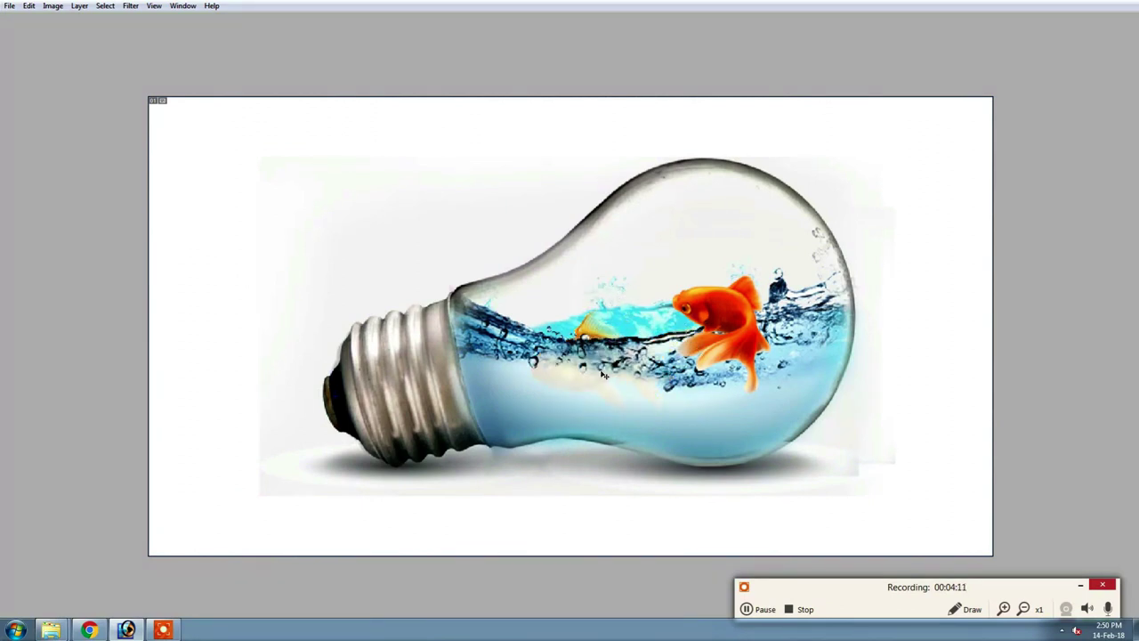
pyautogui.hotkey('ctrl', 'z')
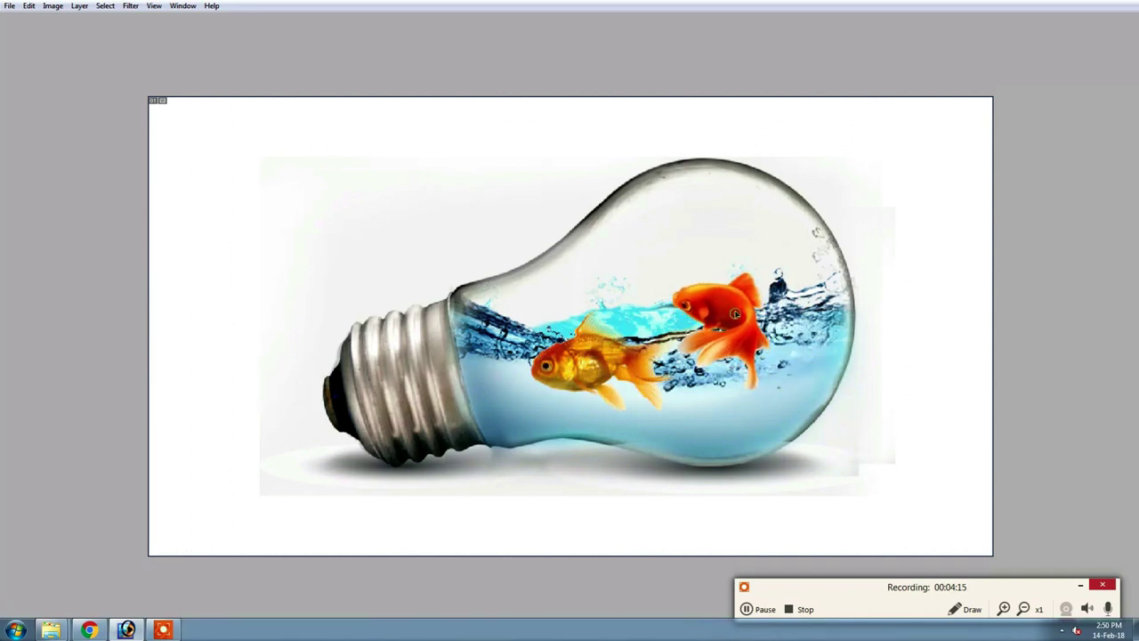
pyautogui.hotkey('ctrl', 'z')
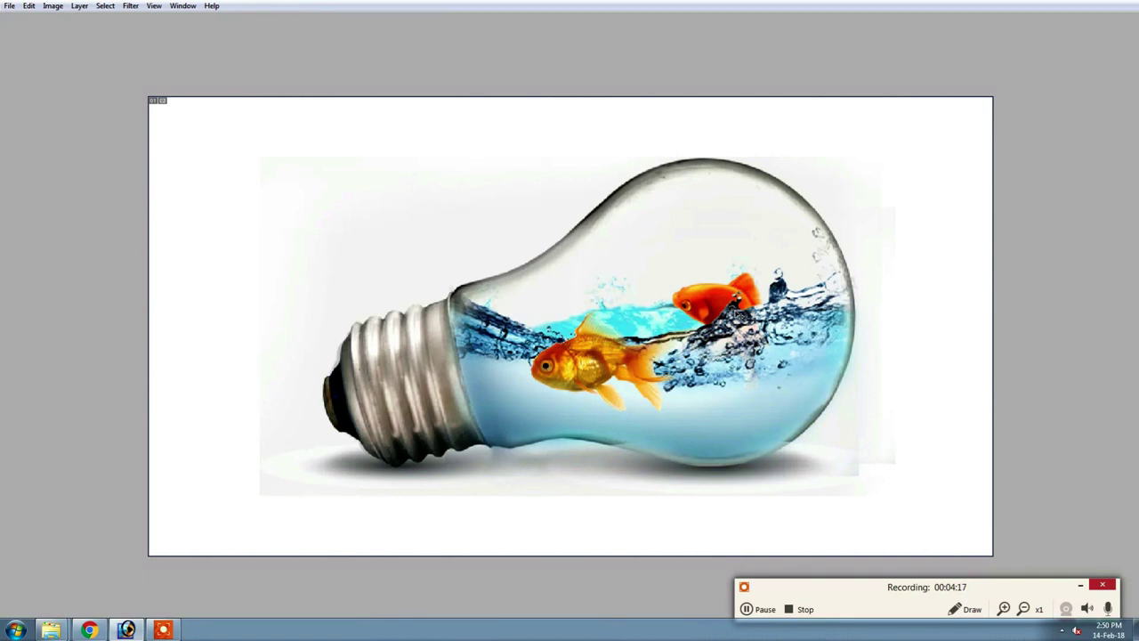
pyautogui.hotkey('ctrl', 'z')
pyautogui.hotkey('ctrl', 'z')
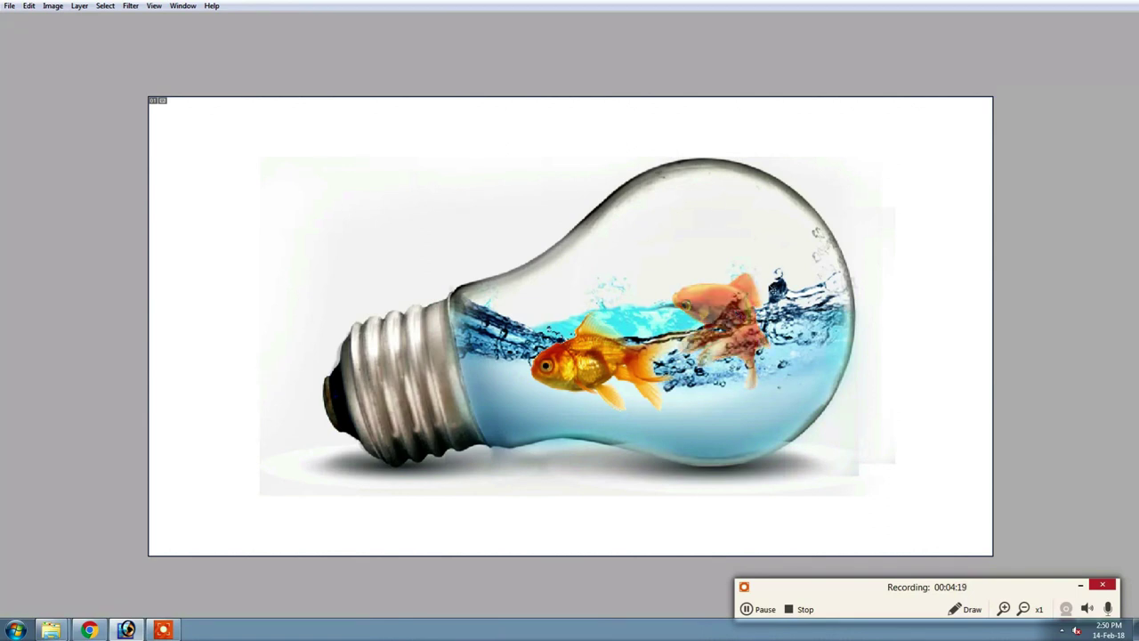
pyautogui.hotkey('ctrl', 'z')
# Fit the whole bulb composition on screen in full-screen view
pyautogui.press('f')
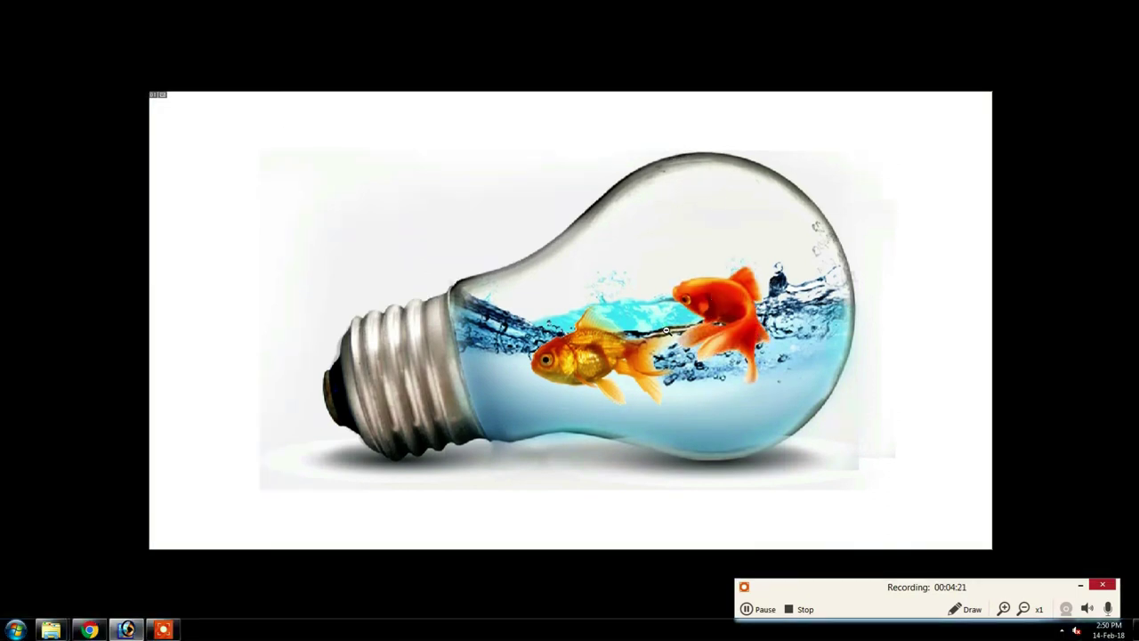
pyautogui.moveTo(713, 304); pyautogui.dragTo(619, 355)
pyautogui.rightClick(598, 347)
pyautogui.click(619, 352)
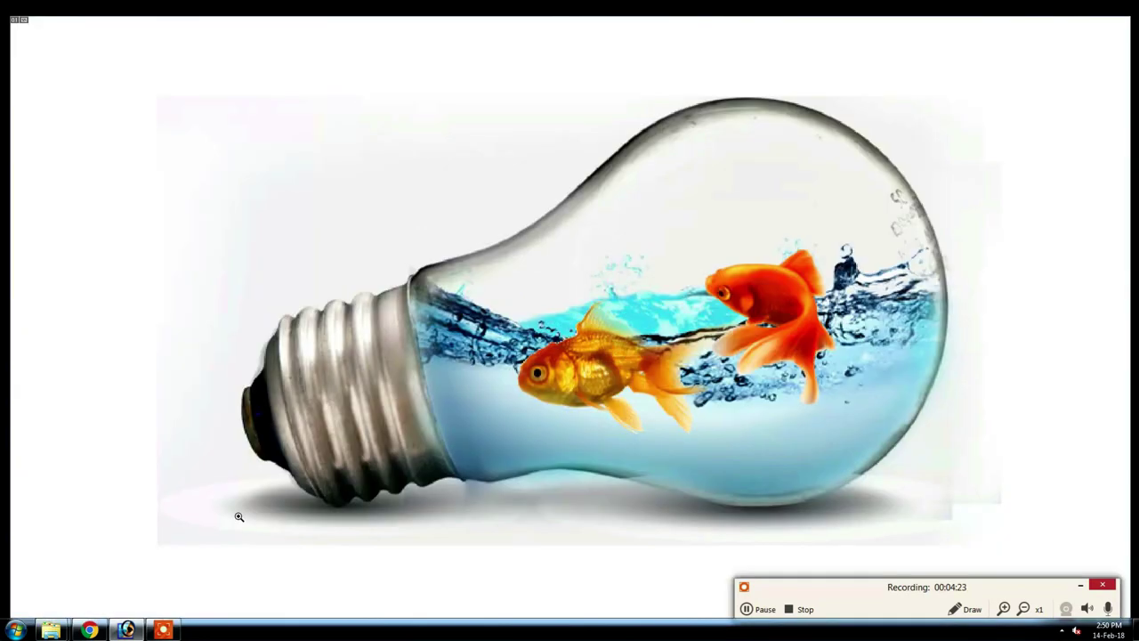
pyautogui.click(89, 630)
pyautogui.moveTo(50, 630)
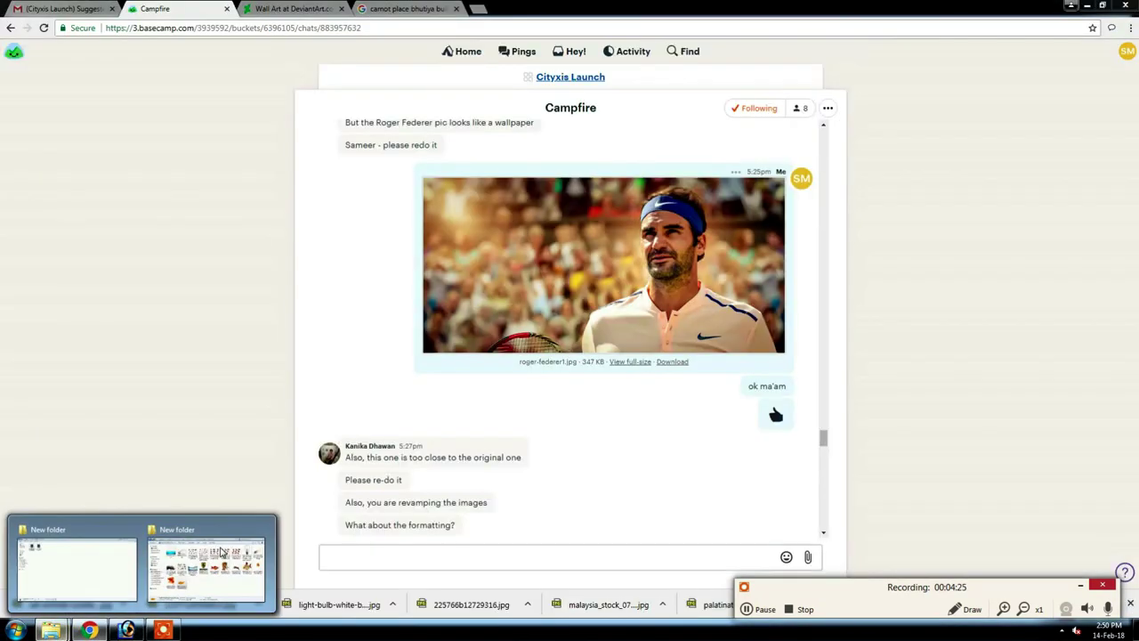
# Open the striped yellow fish, 580b57fbd9996e24bc43bbf2.png, from the Explorer folder in Photoshop
pyautogui.click(214, 570)
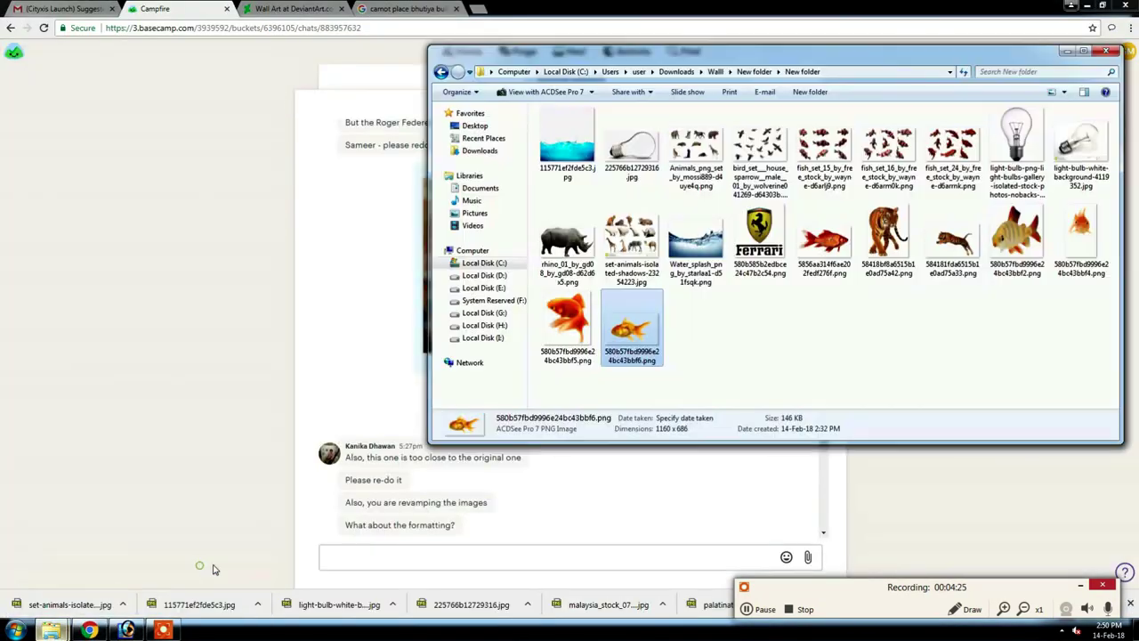
pyautogui.doubleClick(860, 55)
pyautogui.keyDown('ctrl'); pyautogui.scroll(1, 590, 324); pyautogui.keyUp('ctrl')
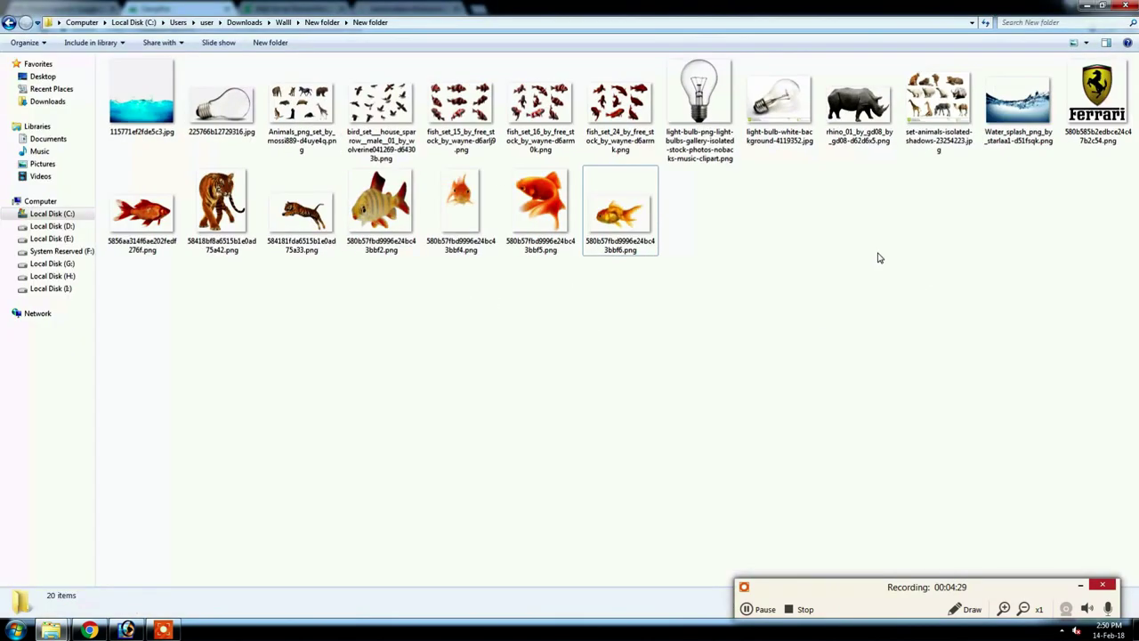
pyautogui.click(381, 214)
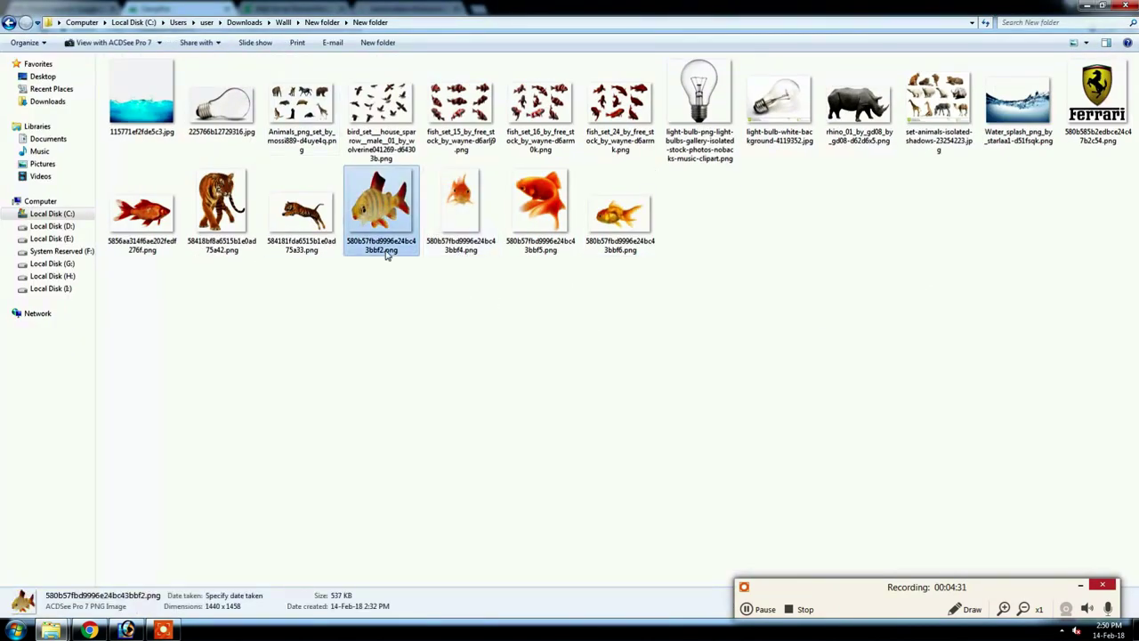
pyautogui.moveTo(385, 254)
pyautogui.mouseDown()
pyautogui.moveTo(191, 508)
pyautogui.moveTo(126, 630)
pyautogui.mouseUp()
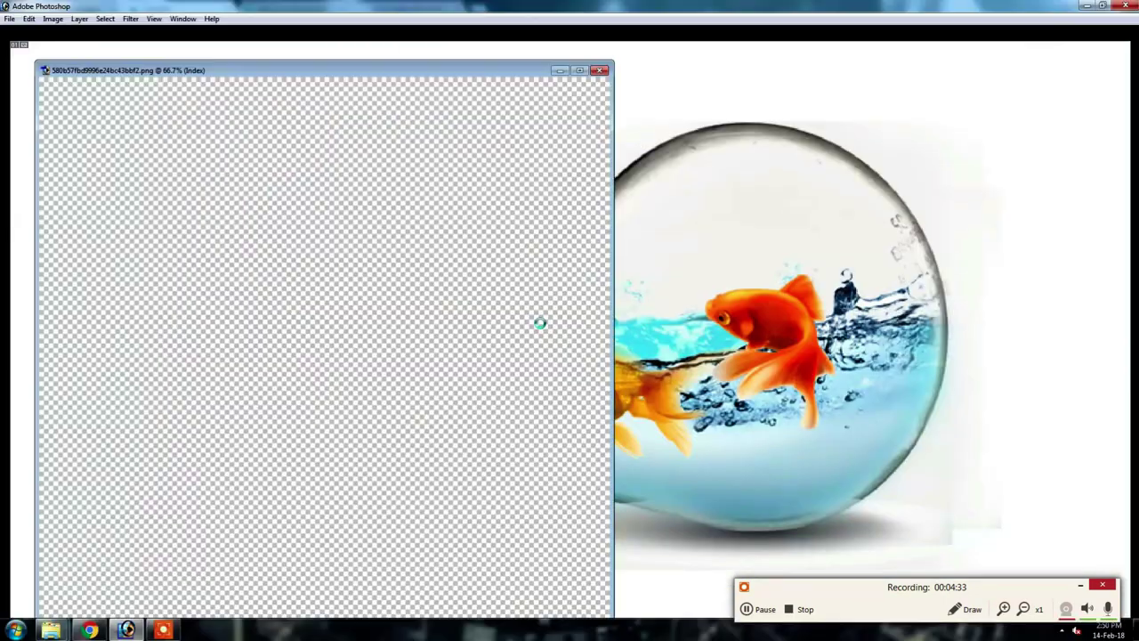
# Move the striped fish into the bulb, closing its file, and scale it into the lower-right water
pyautogui.press('Delete')
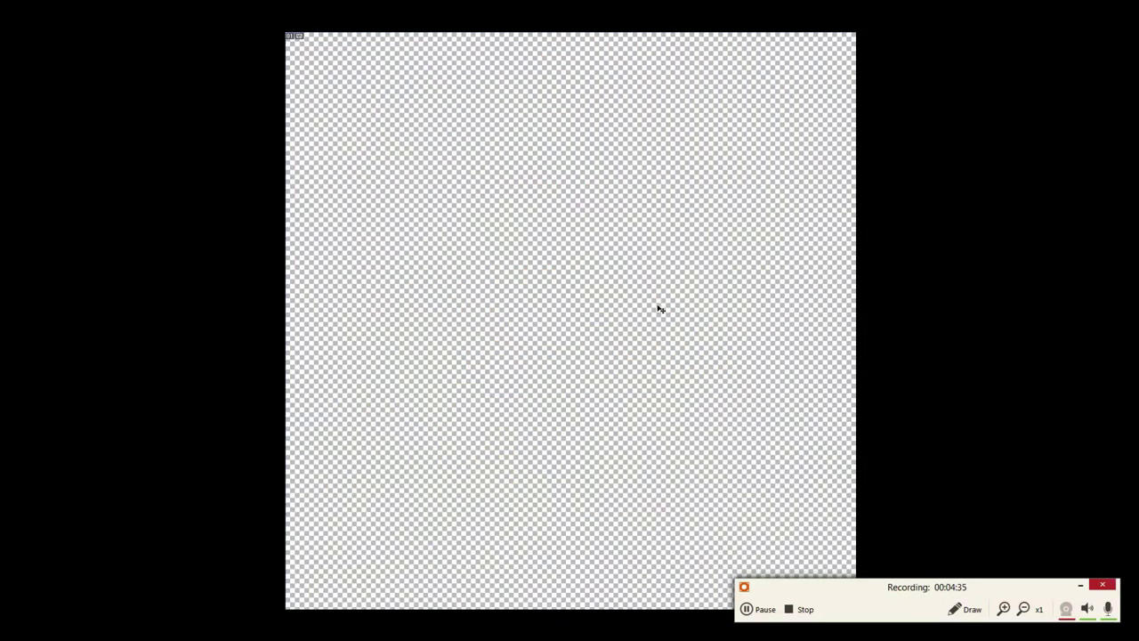
pyautogui.hotkey('ctrl', 'w')
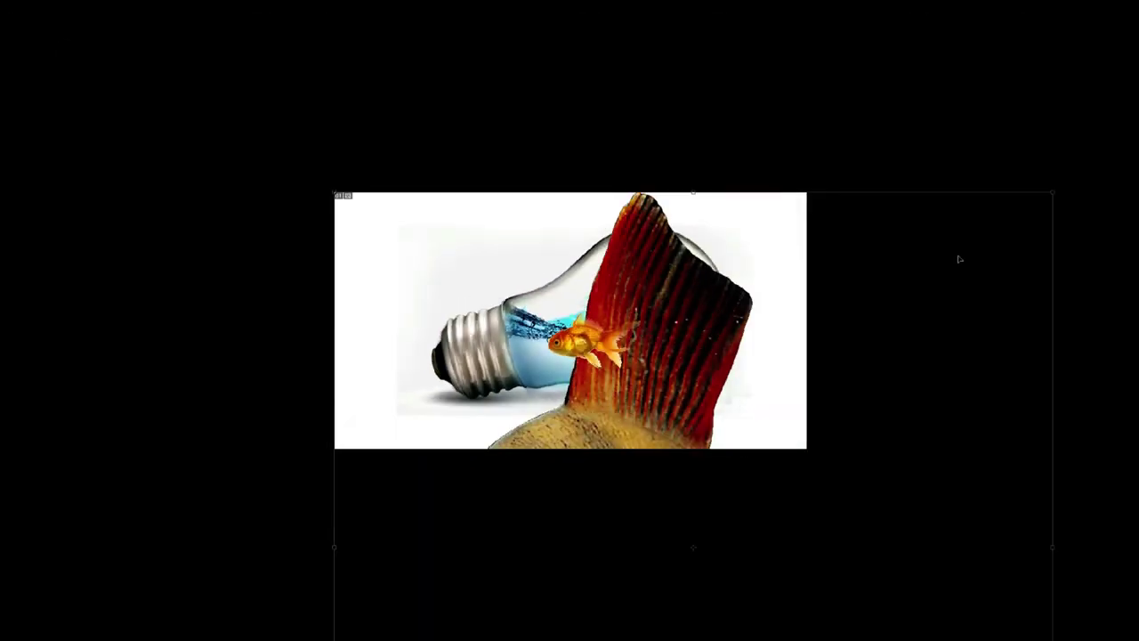
pyautogui.moveTo(1048, 191)
pyautogui.mouseDown()
pyautogui.moveTo(695, 263)
pyautogui.moveTo(682, 351)
pyautogui.mouseUp()
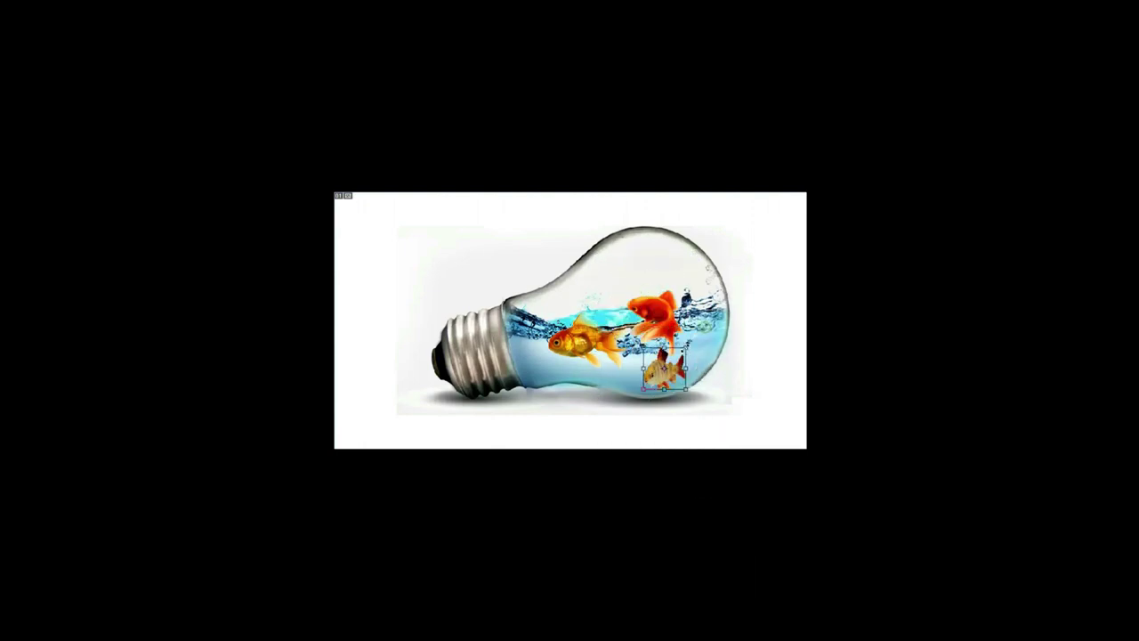
pyautogui.moveTo(687, 363); pyautogui.dragTo(712, 351)
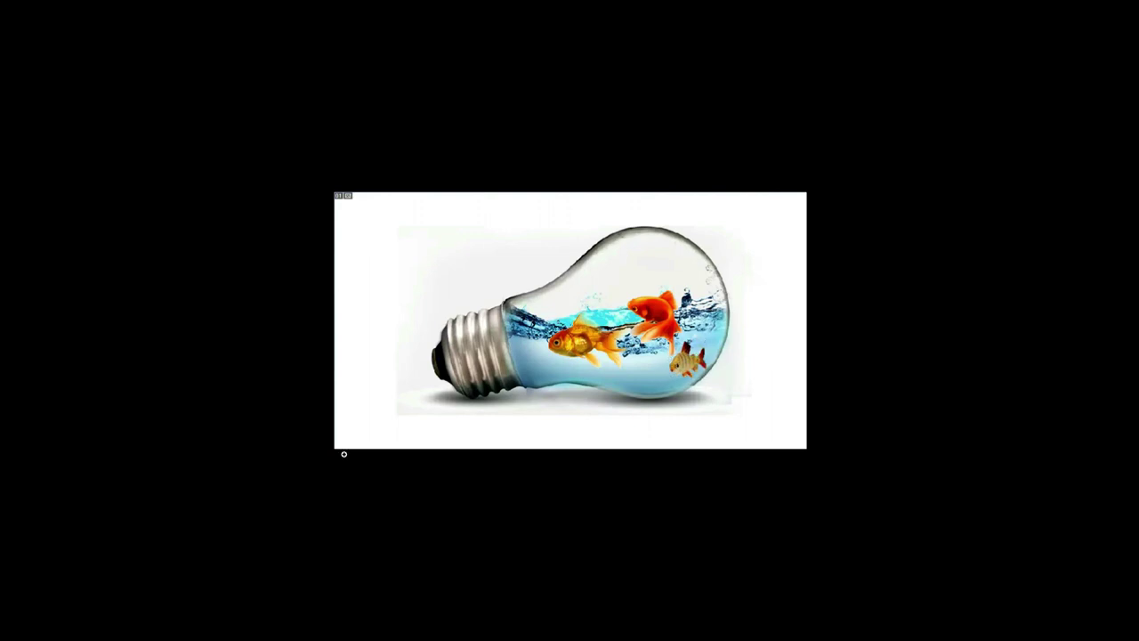
pyautogui.press('f')
pyautogui.moveTo(51, 630)
pyautogui.click(209, 561)
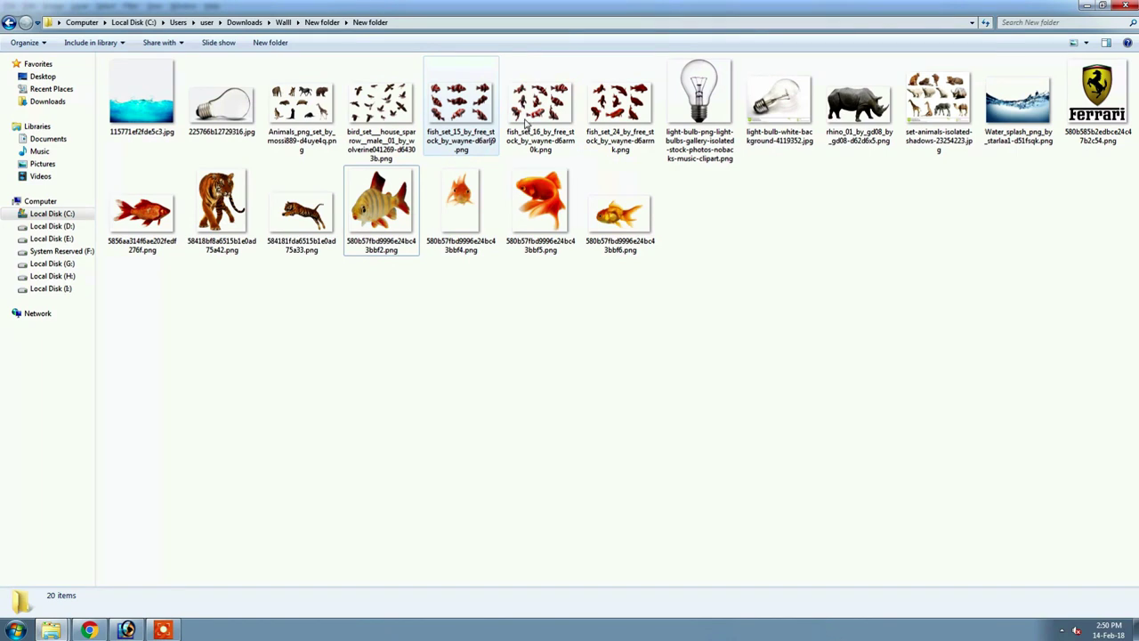
# Open the red-and-white fish_set_24 sheet from Explorer in Photoshop
pyautogui.click(527, 125)
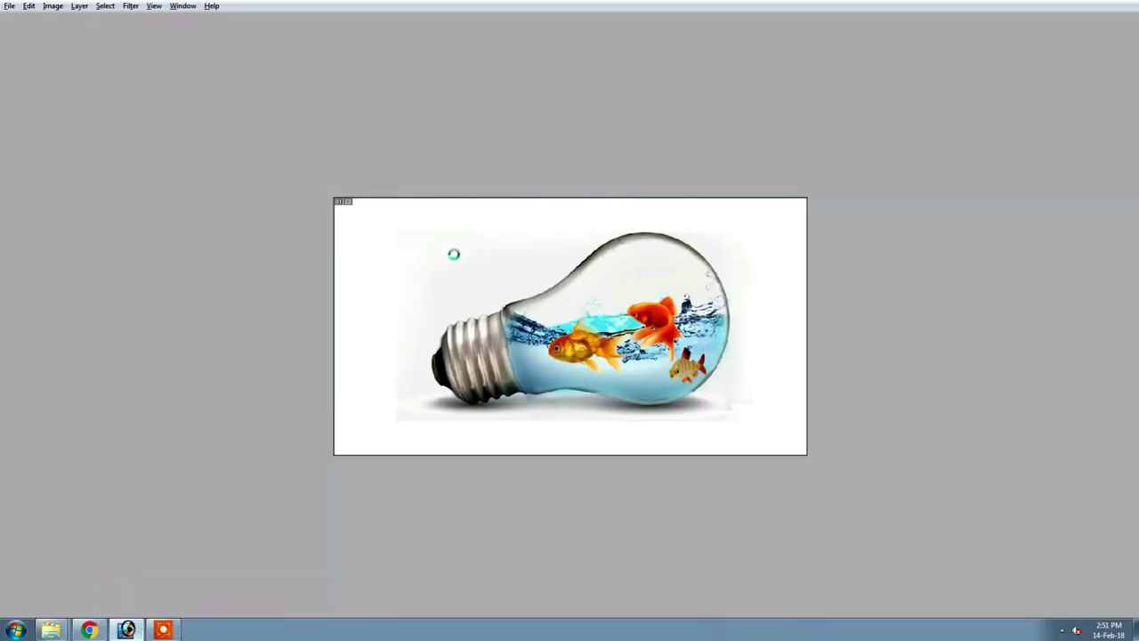
pyautogui.moveTo(541, 106); pyautogui.dragTo(455, 255)
pyautogui.press('f')
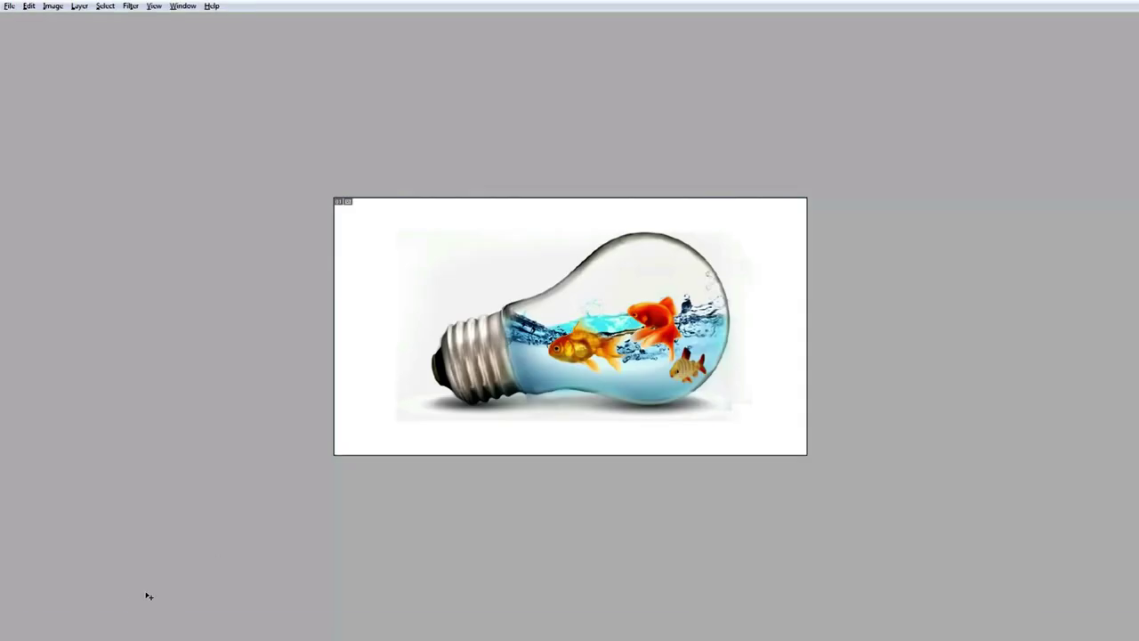
pyautogui.press('super')
pyautogui.click(51, 631)
pyautogui.click(251, 562)
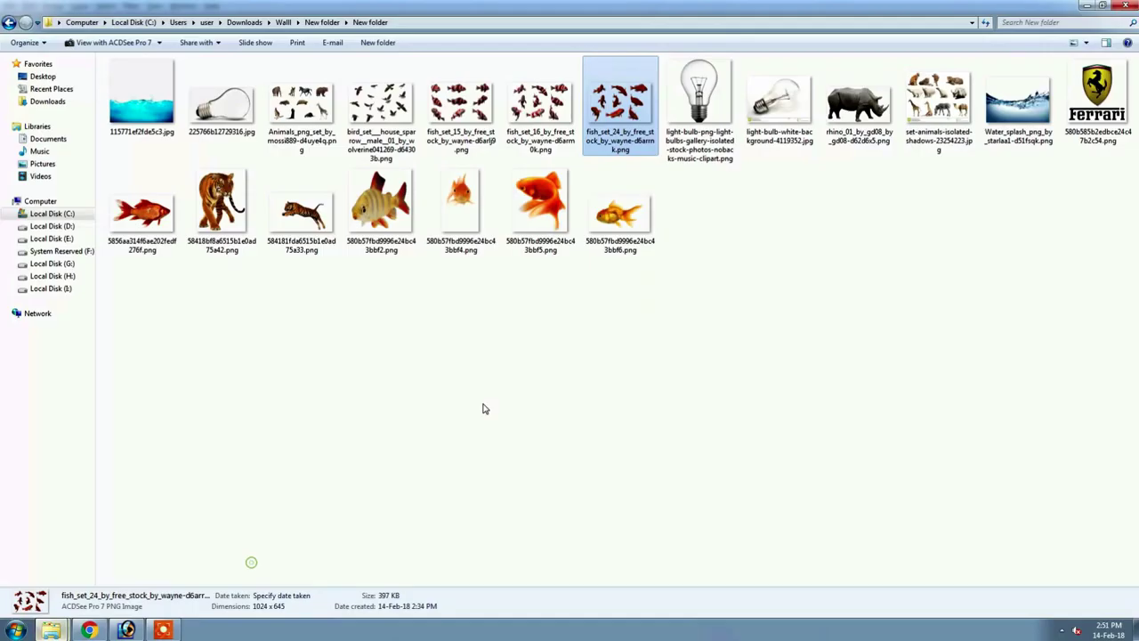
pyautogui.moveTo(461, 107)
pyautogui.mouseDown()
pyautogui.moveTo(124, 628)
pyautogui.moveTo(559, 318)
pyautogui.mouseUp()
# Lasso the bottom-left red-and-white fish, paste it into the bulb, shrink it and place it near the base
pyautogui.press('f')
pyautogui.press('f')
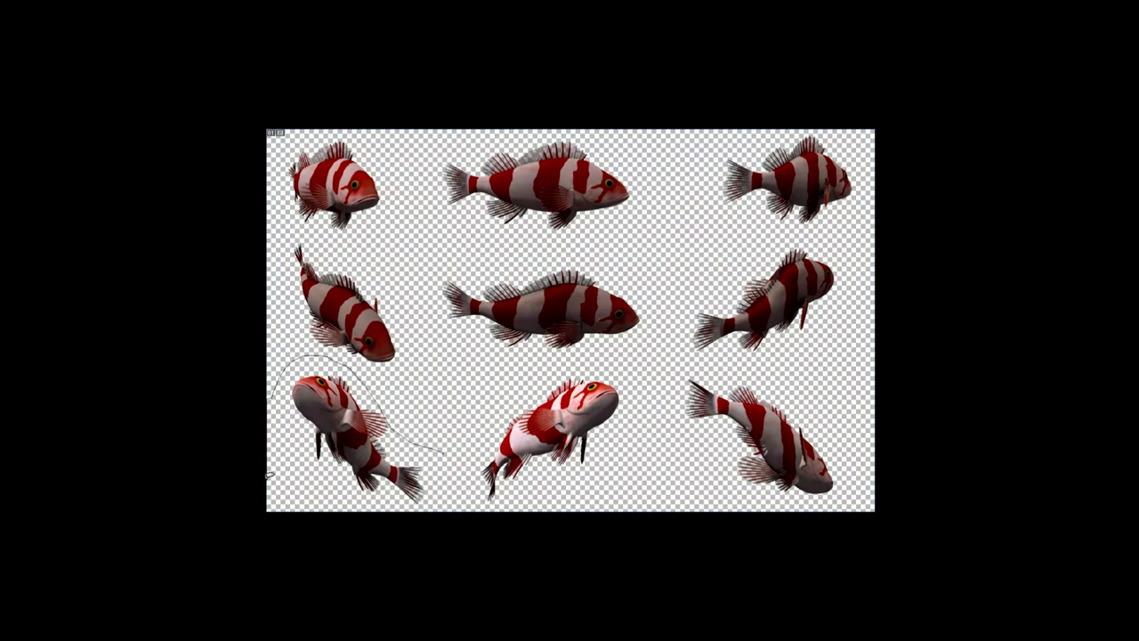
pyautogui.moveTo(268, 475); pyautogui.dragTo(445, 472)
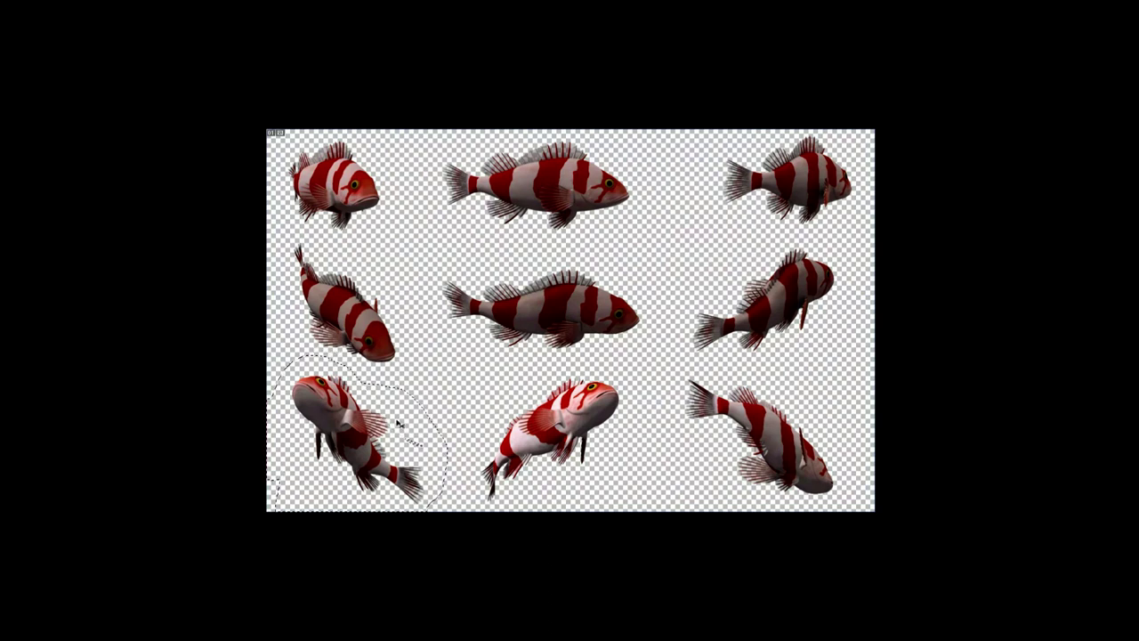
pyautogui.hotkey('ctrl', 'v')
pyautogui.hotkey('ctrl', 't')
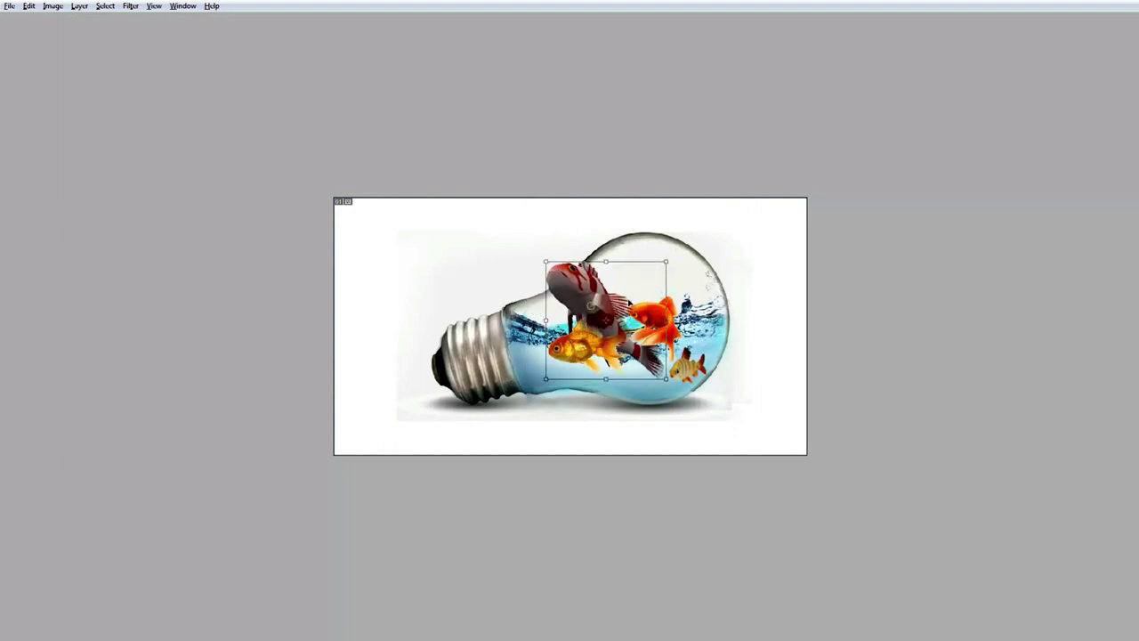
pyautogui.moveTo(666, 262)
pyautogui.mouseDown()
pyautogui.moveTo(611, 294)
pyautogui.moveTo(618, 300)
pyautogui.mouseUp()
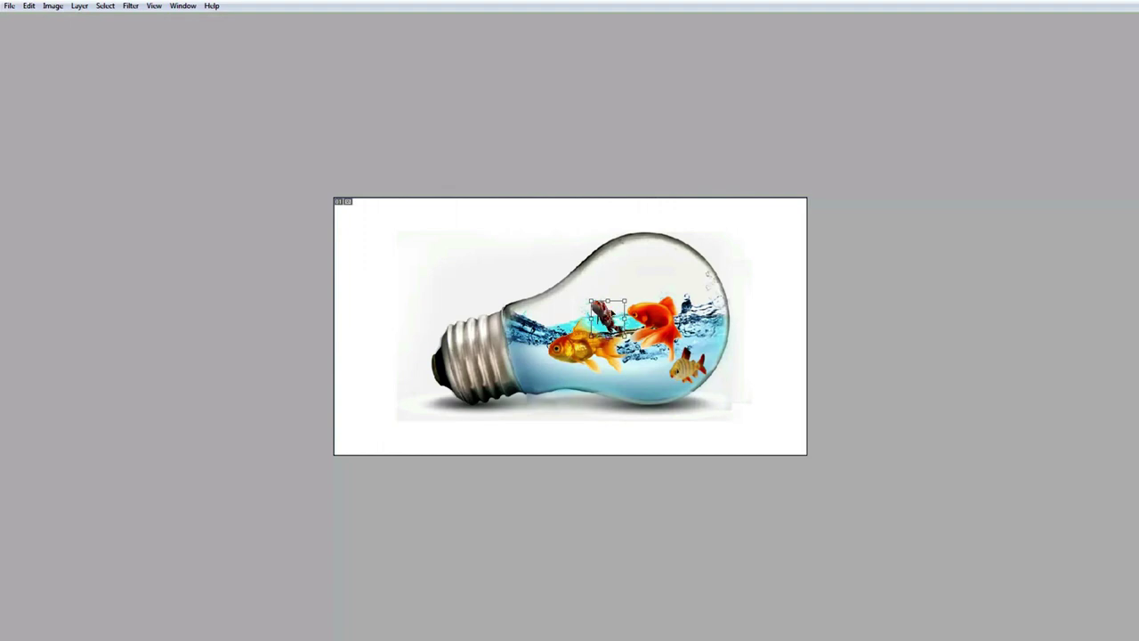
pyautogui.moveTo(613, 328)
pyautogui.mouseDown()
pyautogui.moveTo(541, 361)
pyautogui.moveTo(548, 355)
pyautogui.mouseUp()
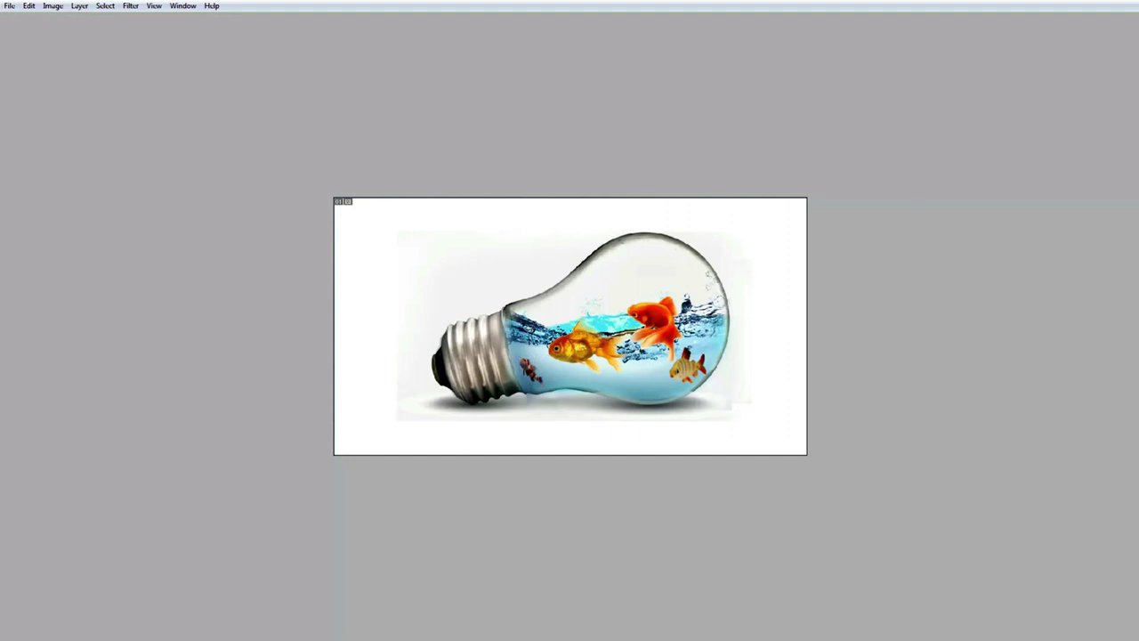
# Save the transparent water-splash PNG from Google Images, close its preview and minimise Chrome
pyautogui.click(544, 319)
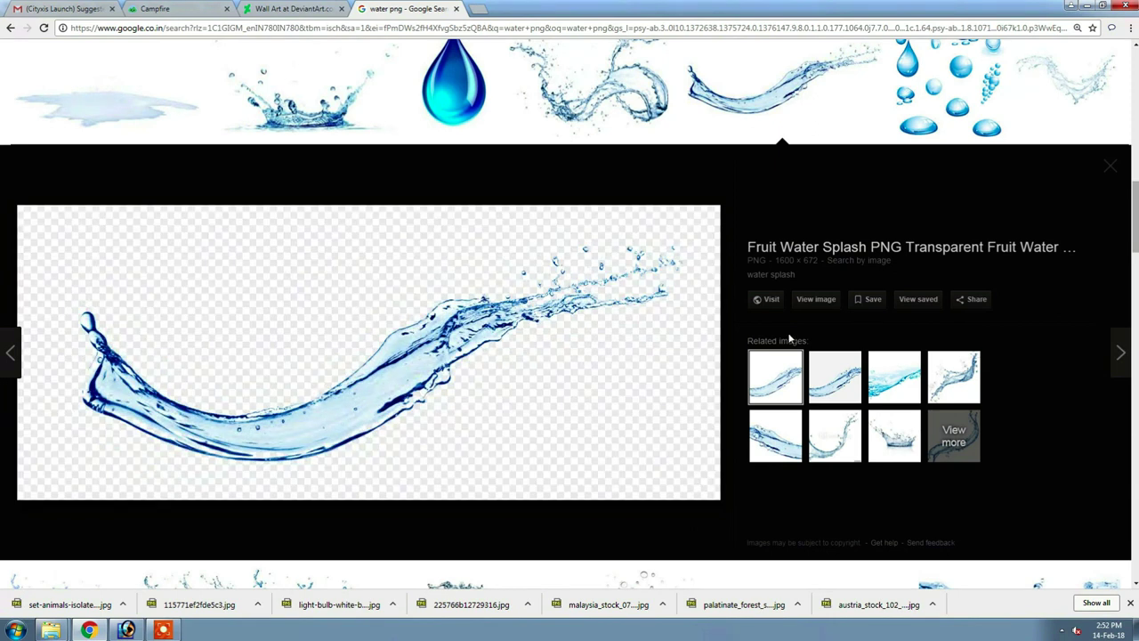
pyautogui.click(816, 299)
pyautogui.rightClick(528, 268)
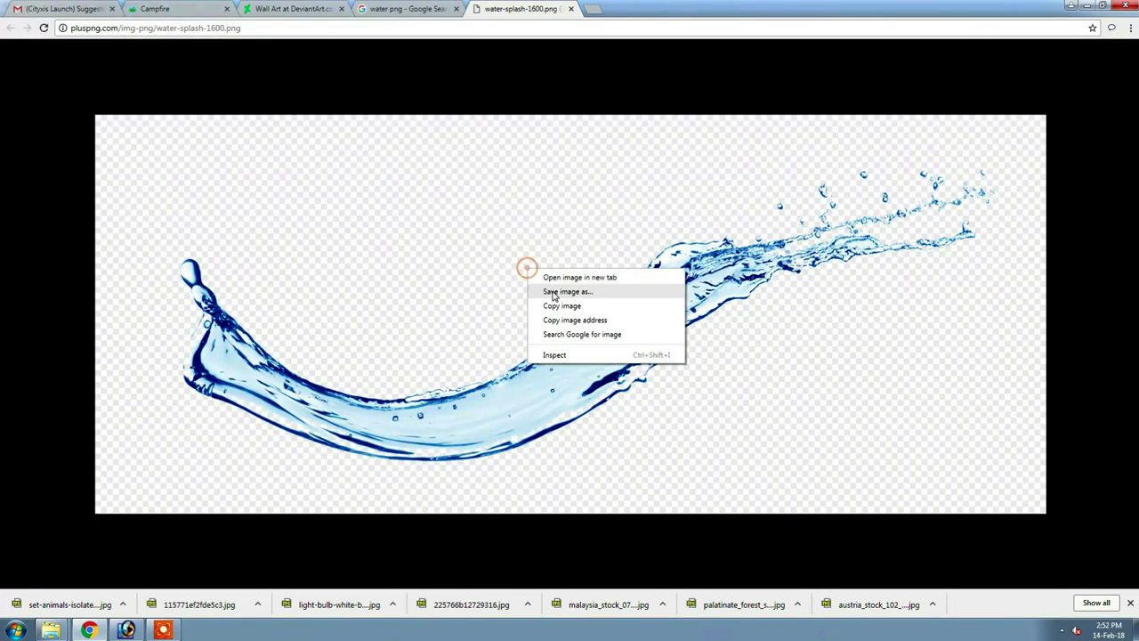
pyautogui.click(560, 296)
pyautogui.press('Return')
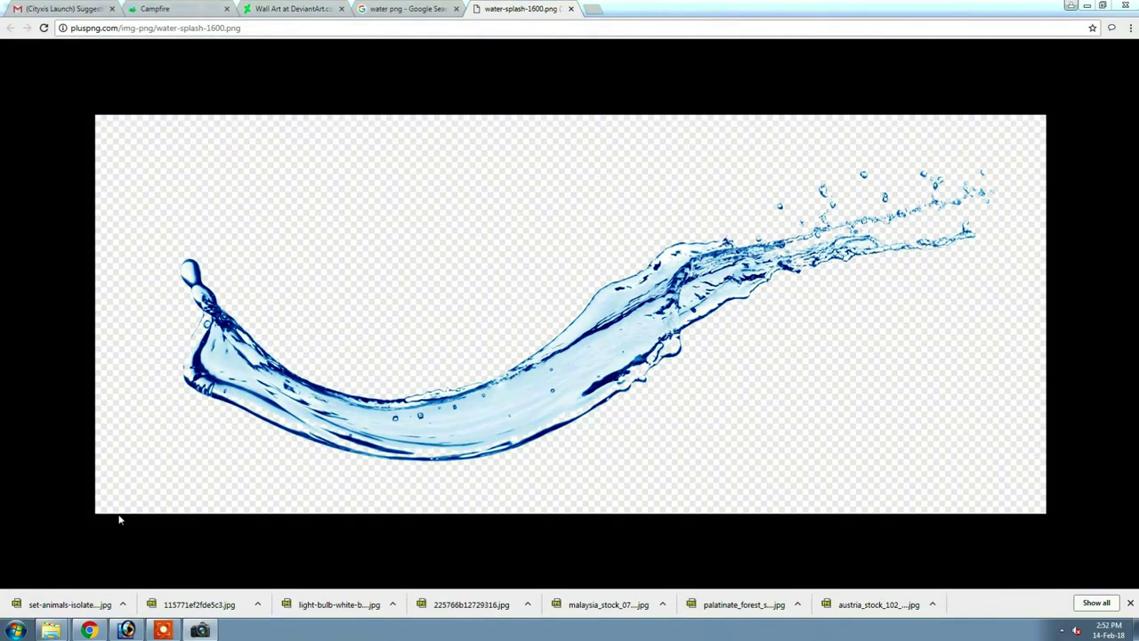
pyautogui.click(100, 611)
pyautogui.click(1125, 5)
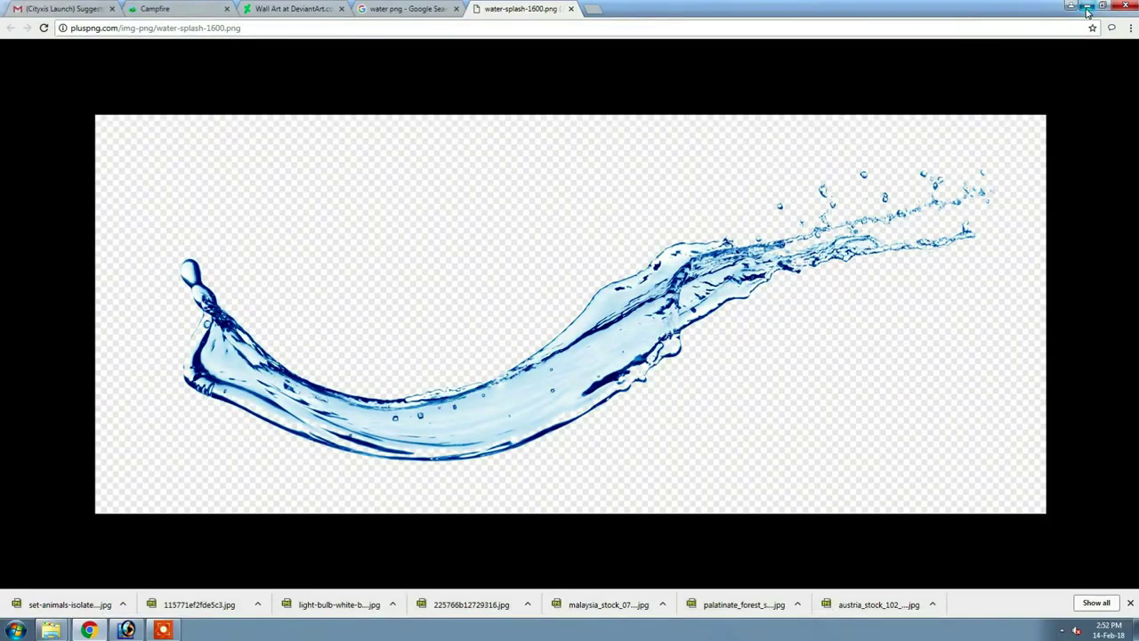
pyautogui.click(1087, 7)
# Move water-splash-1600.png into New folder and open it in Photoshop
pyautogui.moveTo(51, 630)
pyautogui.click(222, 563)
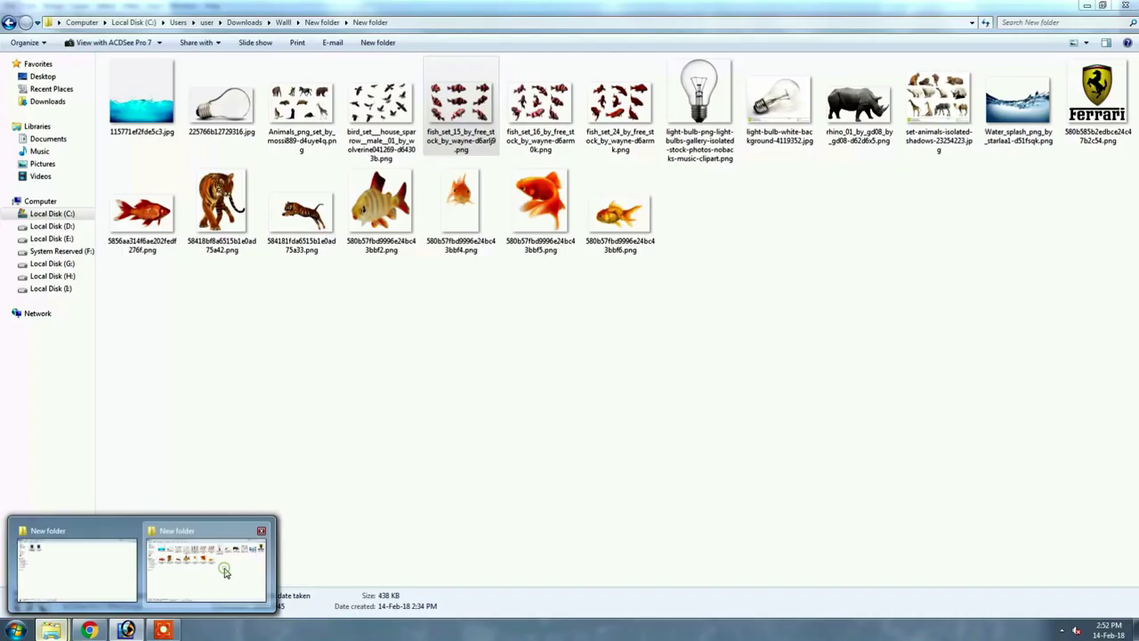
pyautogui.click(455, 325)
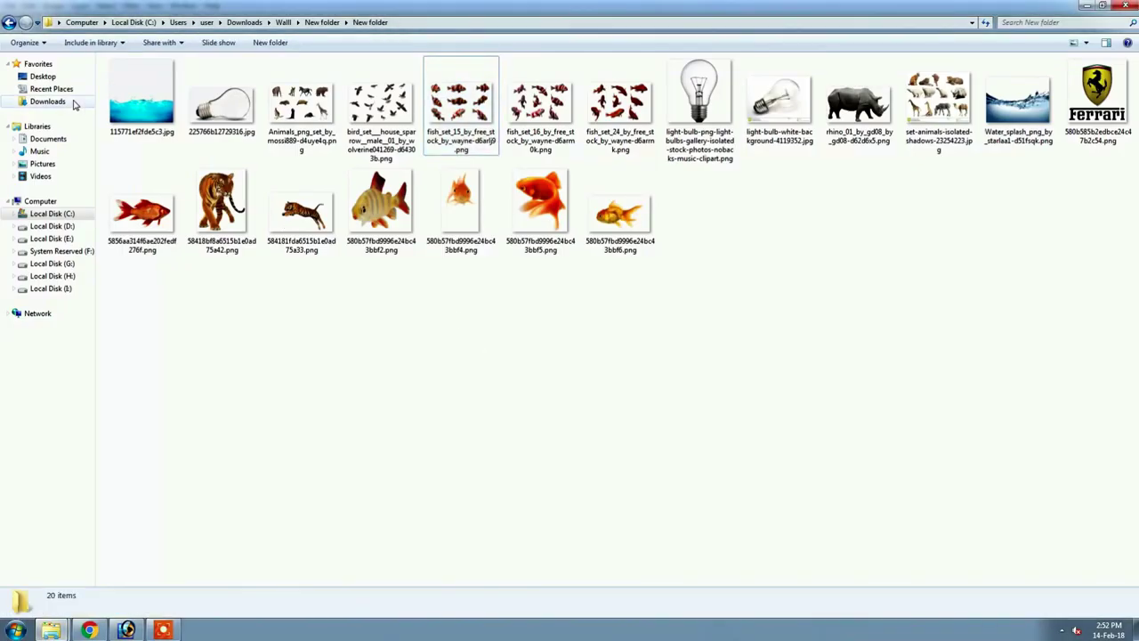
pyautogui.click(11, 22)
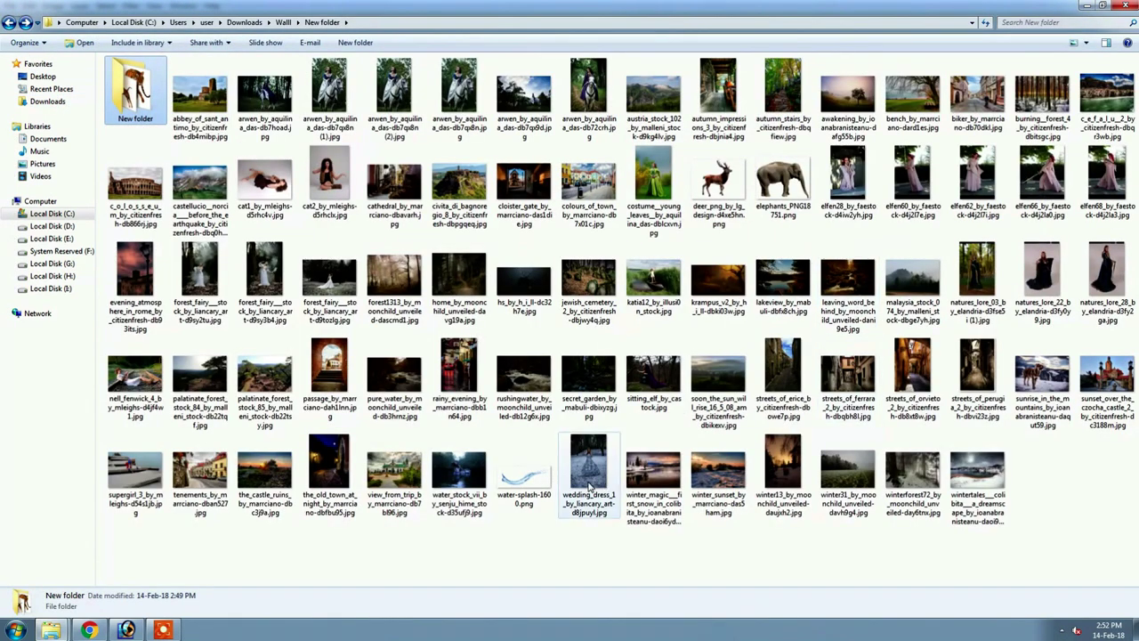
pyautogui.moveTo(523, 472)
pyautogui.mouseDown()
pyautogui.moveTo(269, 267)
pyautogui.moveTo(138, 90)
pyautogui.mouseUp()
pyautogui.doubleClick(142, 93)
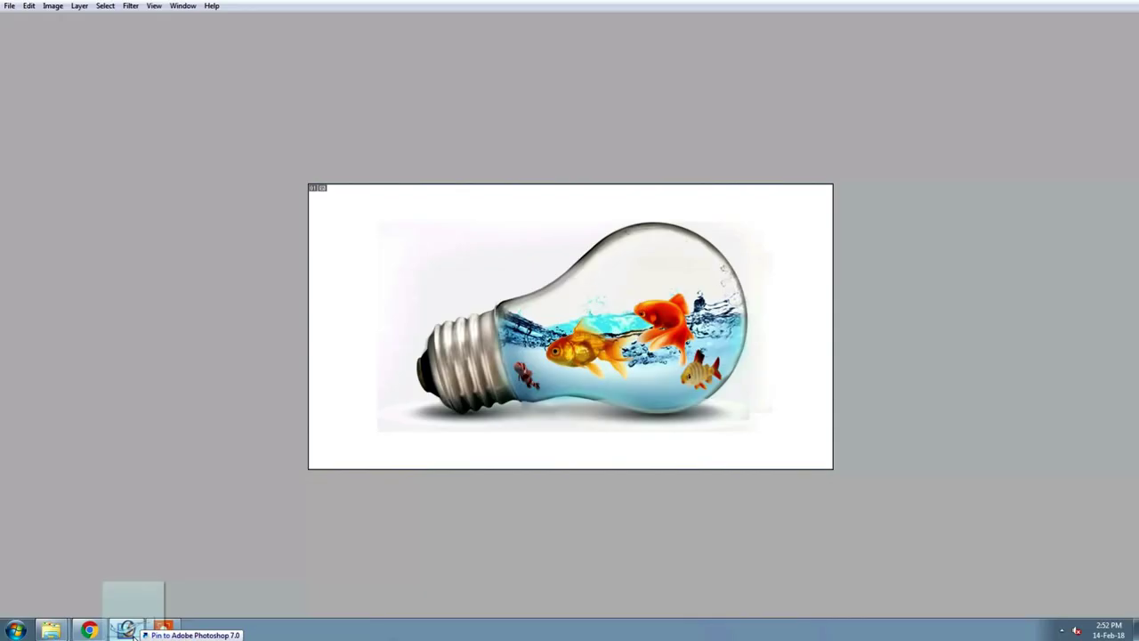
pyautogui.moveTo(692, 240); pyautogui.dragTo(547, 337)
# Cut the entire water splash and close its source file without saving
pyautogui.press('f')
pyautogui.press('f')
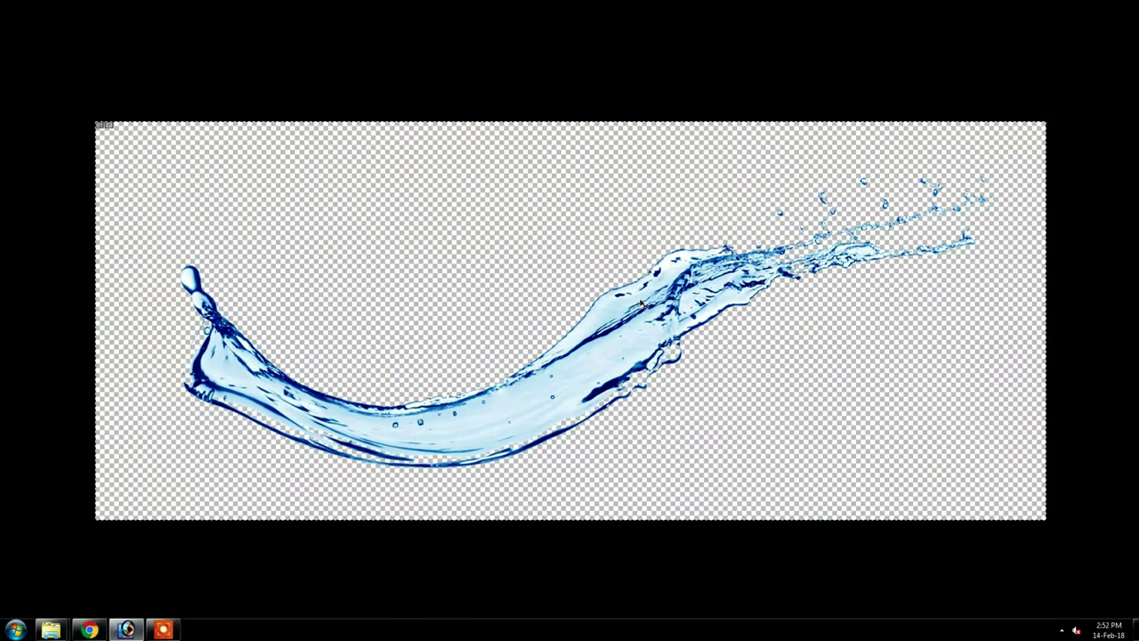
pyautogui.press('super')
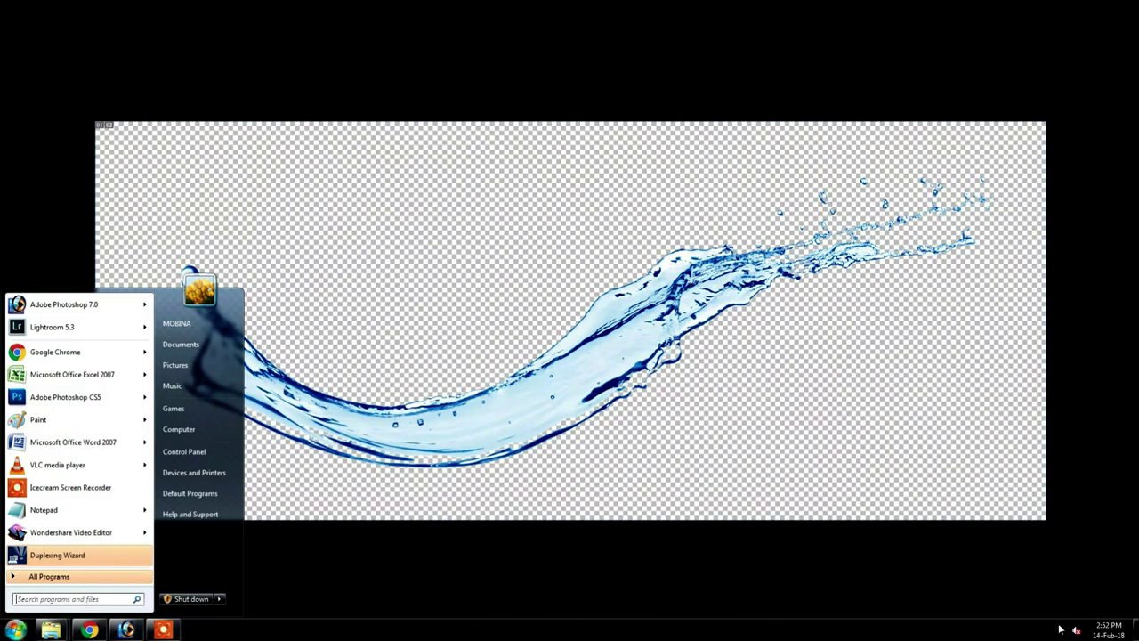
pyautogui.click(1060, 628)
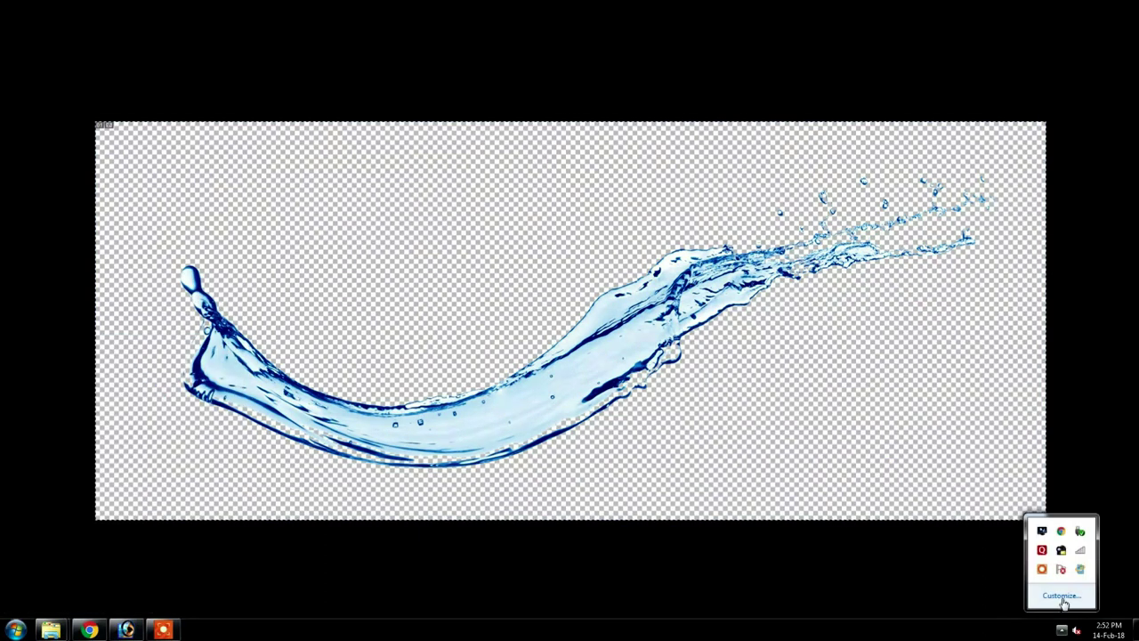
pyautogui.click(1041, 568)
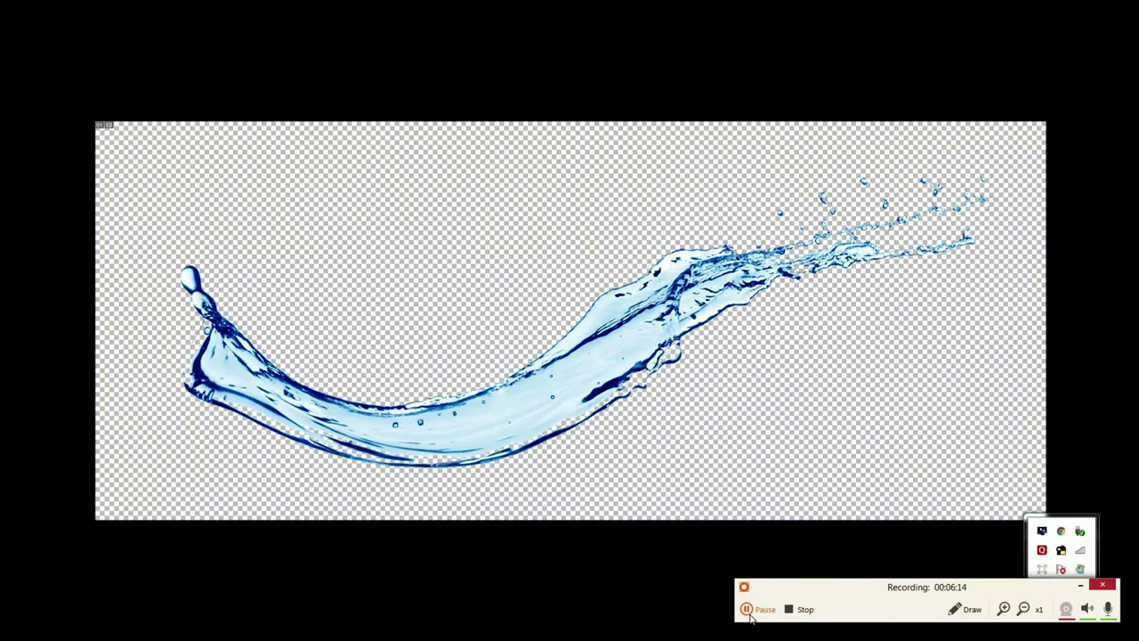
pyautogui.press('Delete')
pyautogui.hotkey('ctrl', 'w')
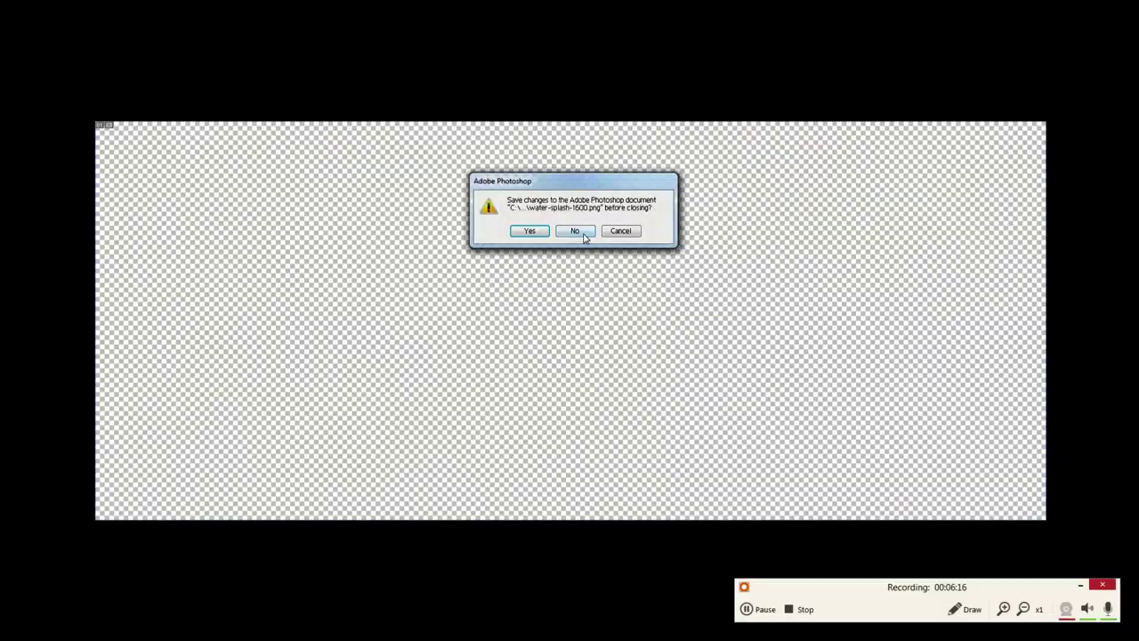
pyautogui.click(575, 230)
# Paste the splash into the bulb, scaled down and positioned among the fish
pyautogui.hotkey('ctrl', 'v')
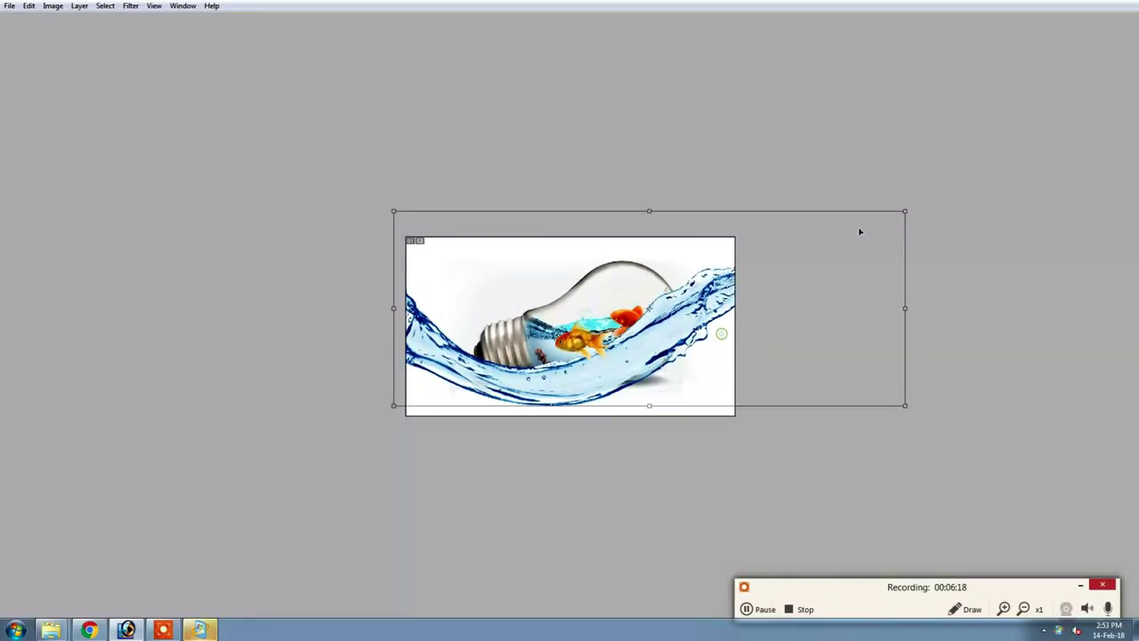
pyautogui.moveTo(905, 211); pyautogui.dragTo(703, 285)
pyautogui.moveTo(677, 348)
pyautogui.mouseDown()
pyautogui.moveTo(638, 358)
pyautogui.moveTo(700, 341)
pyautogui.mouseUp()
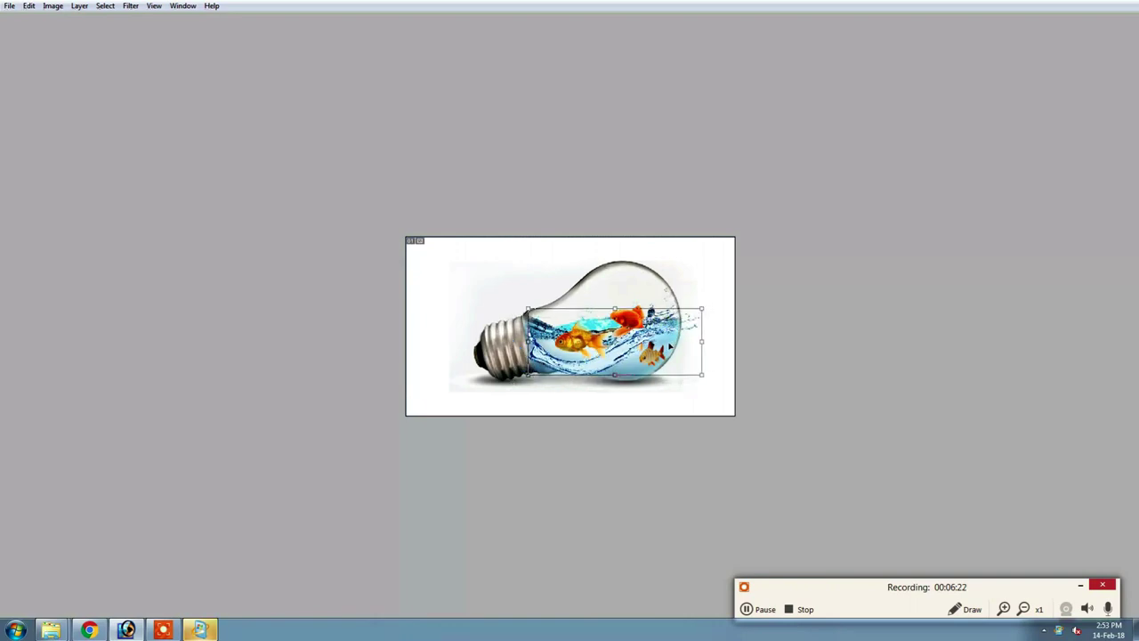
pyautogui.press('Return')
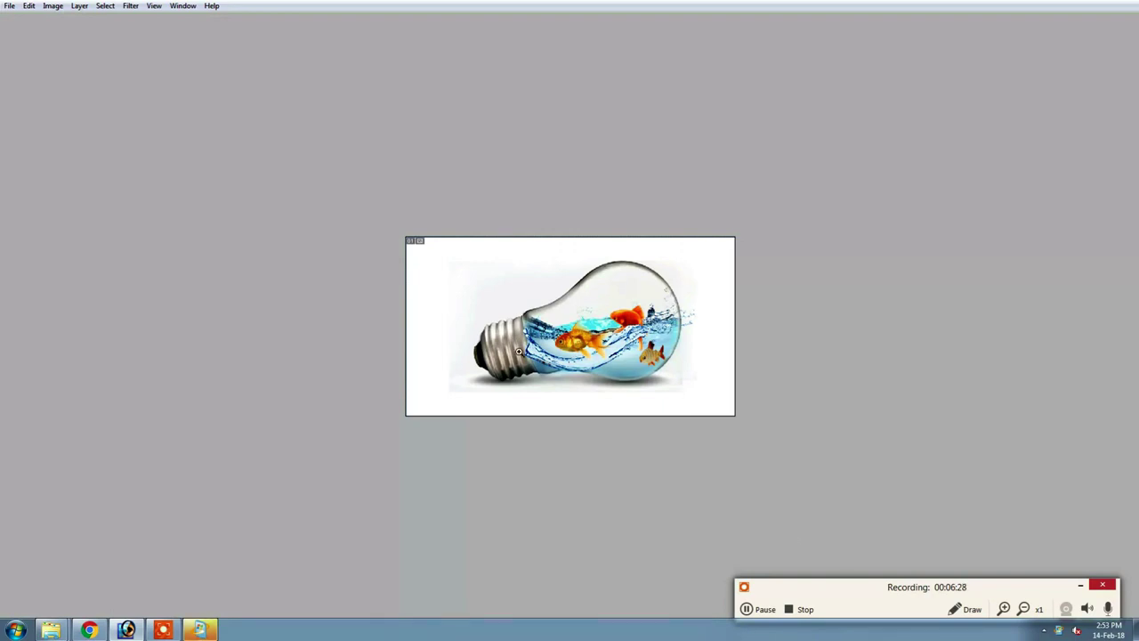
pyautogui.moveTo(618, 360); pyautogui.dragTo(709, 284)
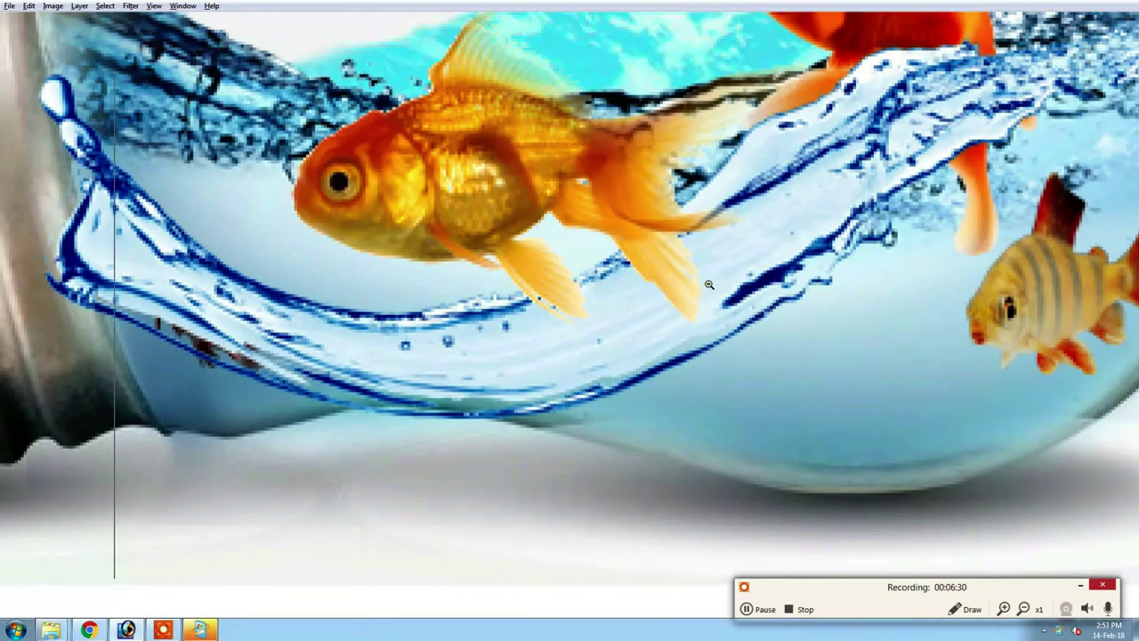
# Cycle Layer 7's blend modes in the Layers palette, settling on Soft Light
pyautogui.hotkey('ctrl', '0')
pyautogui.press('Tab')
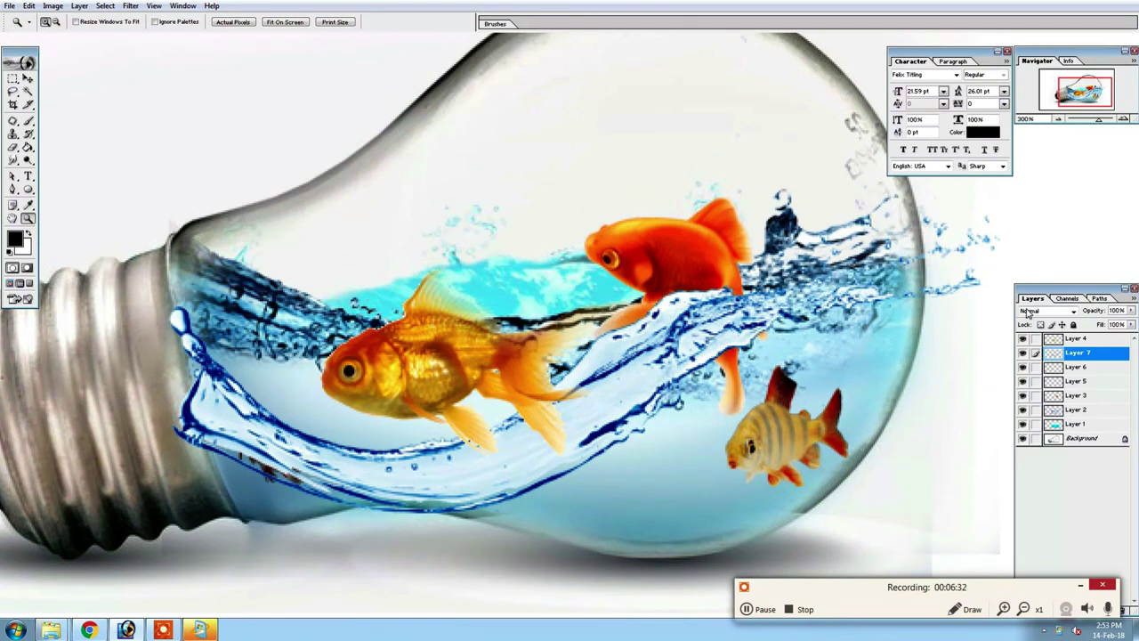
pyautogui.click(1027, 311)
pyautogui.press('Down')
pyautogui.press('Down')
pyautogui.press('Down')
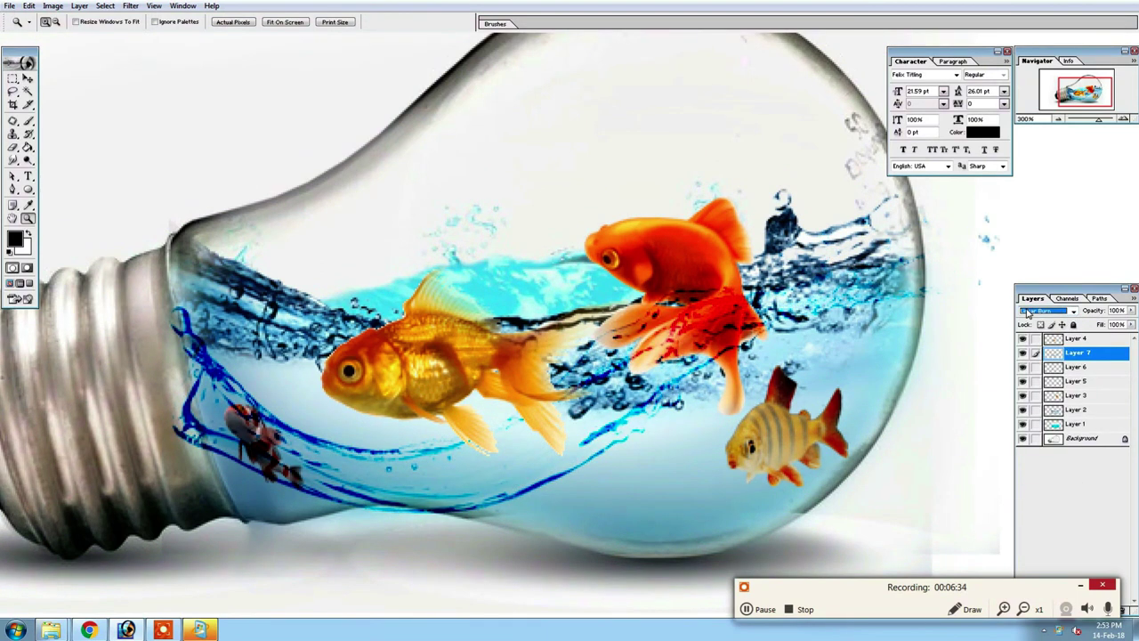
pyautogui.press('Down')
pyautogui.press('Down')
pyautogui.press('Down')
pyautogui.press('Up')
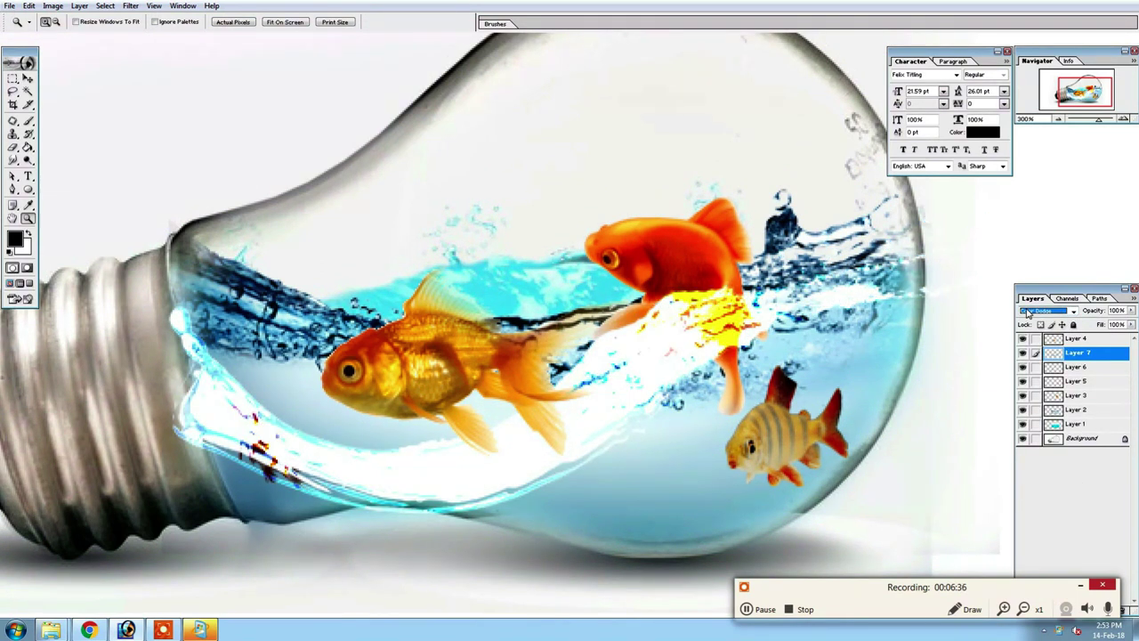
pyautogui.press('Up')
pyautogui.press('Up')
pyautogui.press('Up')
pyautogui.press('Up')
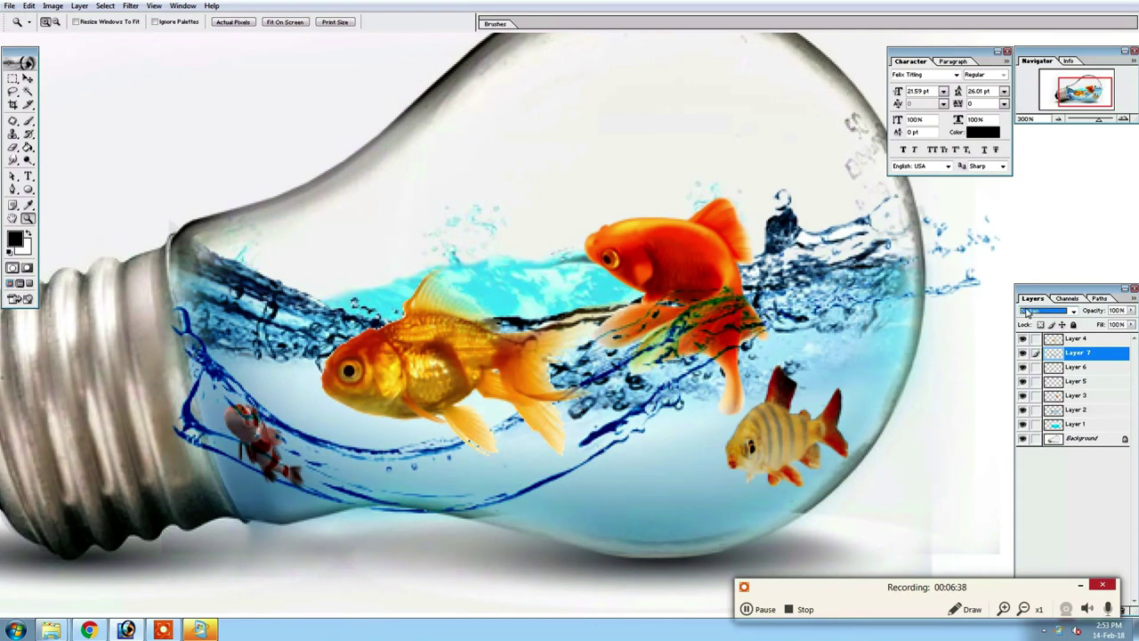
pyautogui.press('Up')
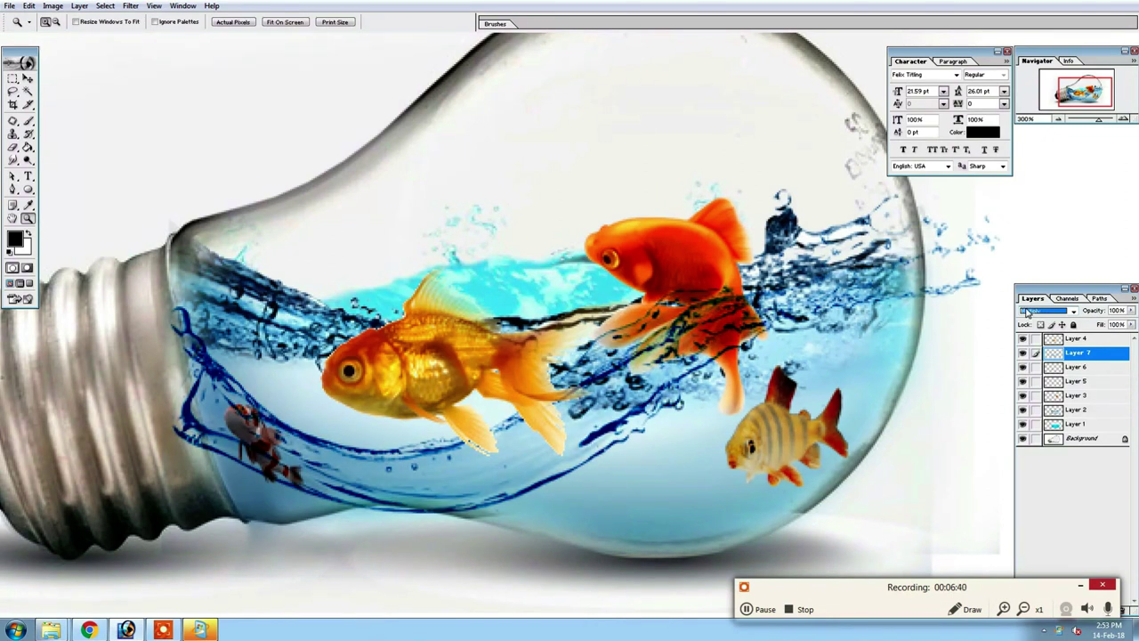
pyautogui.press('Up')
pyautogui.press('Up')
pyautogui.press('Up')
pyautogui.press('Up')
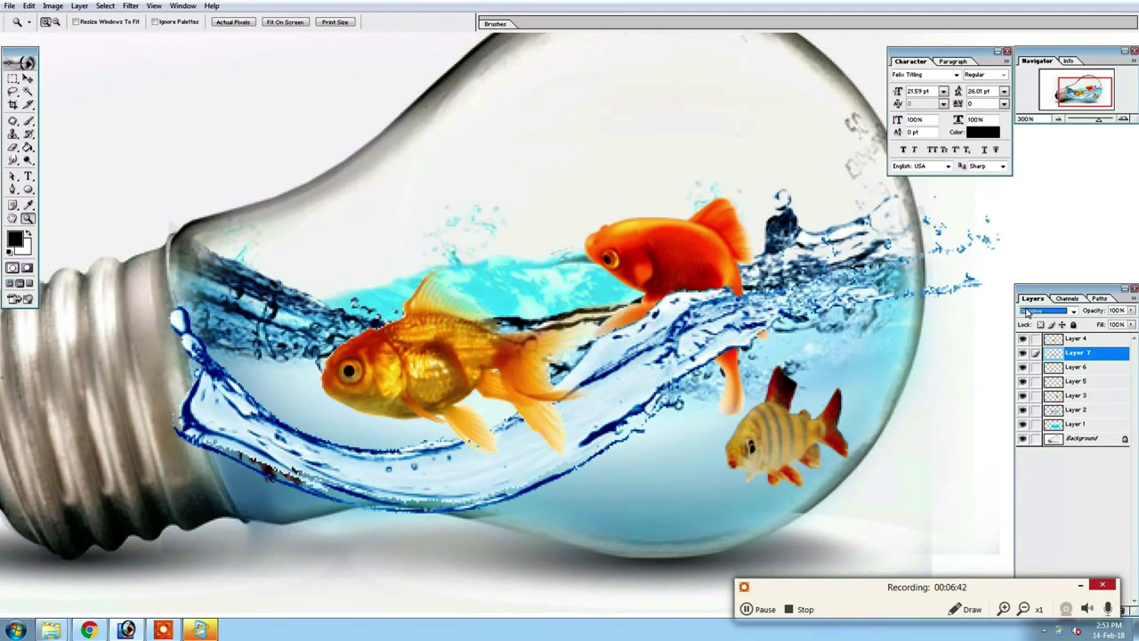
pyautogui.press('Up')
pyautogui.press('Up')
pyautogui.press('Up')
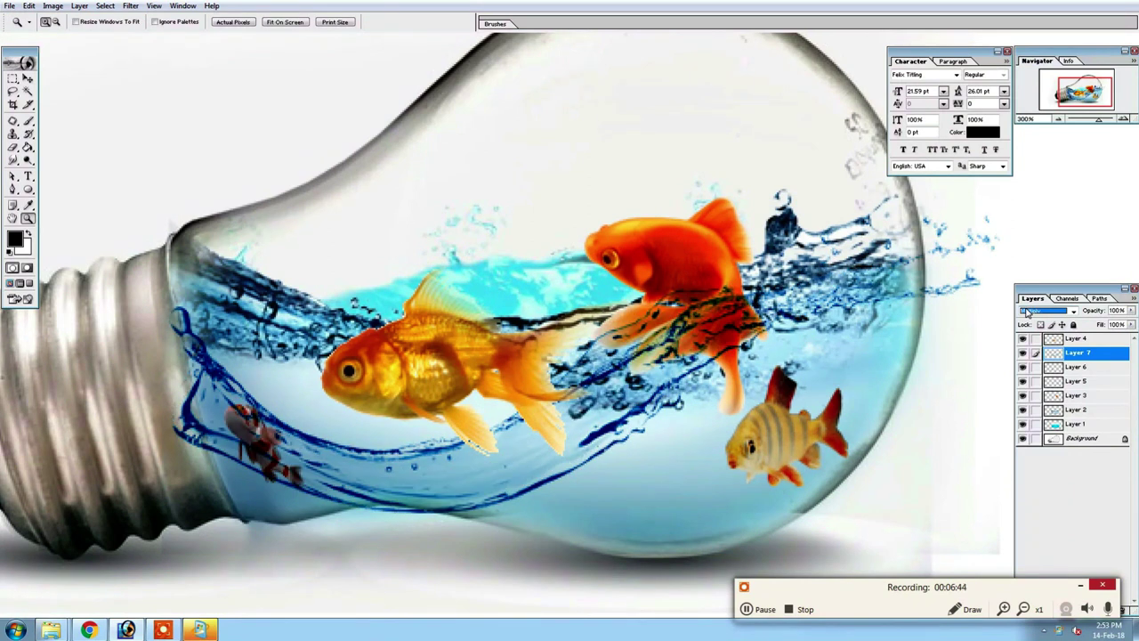
pyautogui.press('Up')
pyautogui.press('Up')
pyautogui.press('Up')
pyautogui.press('Up')
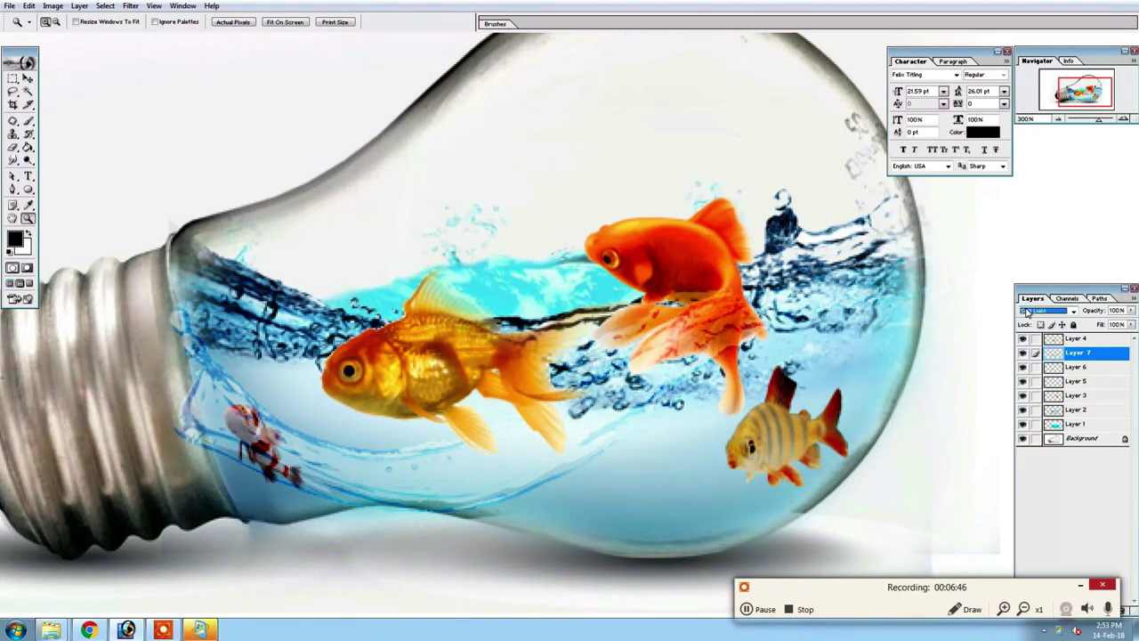
pyautogui.press('Up')
pyautogui.press('Up')
# Set the water splash layer's blend mode to Pin Light
pyautogui.hotkey('ctrl', 'alt', '0')
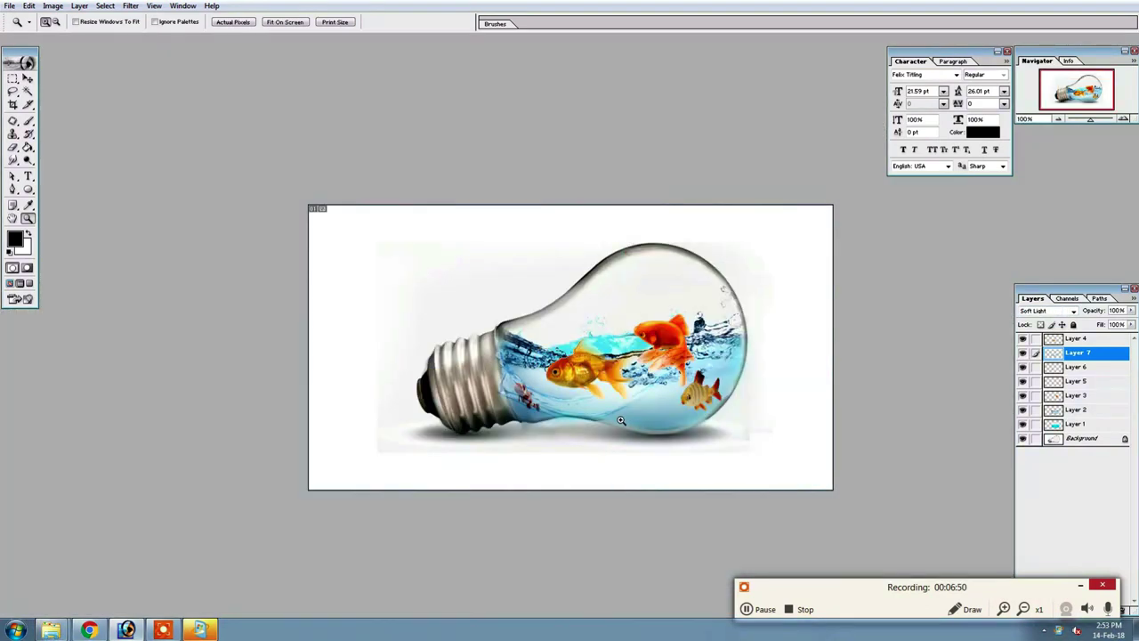
pyautogui.press('e')
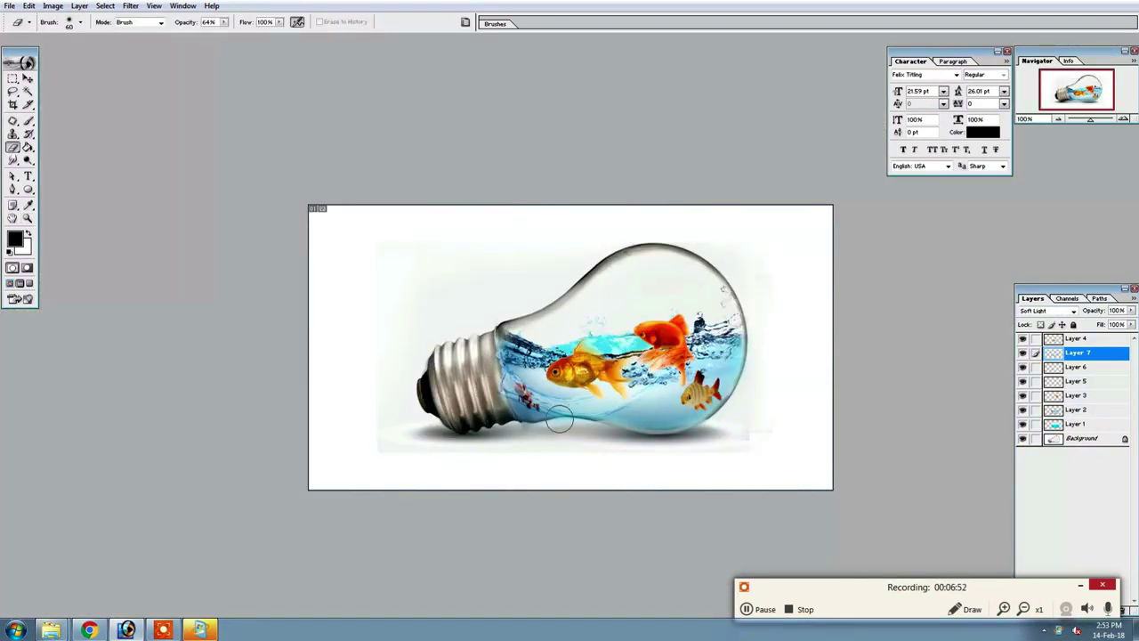
pyautogui.click(1040, 311)
pyautogui.press('Down')
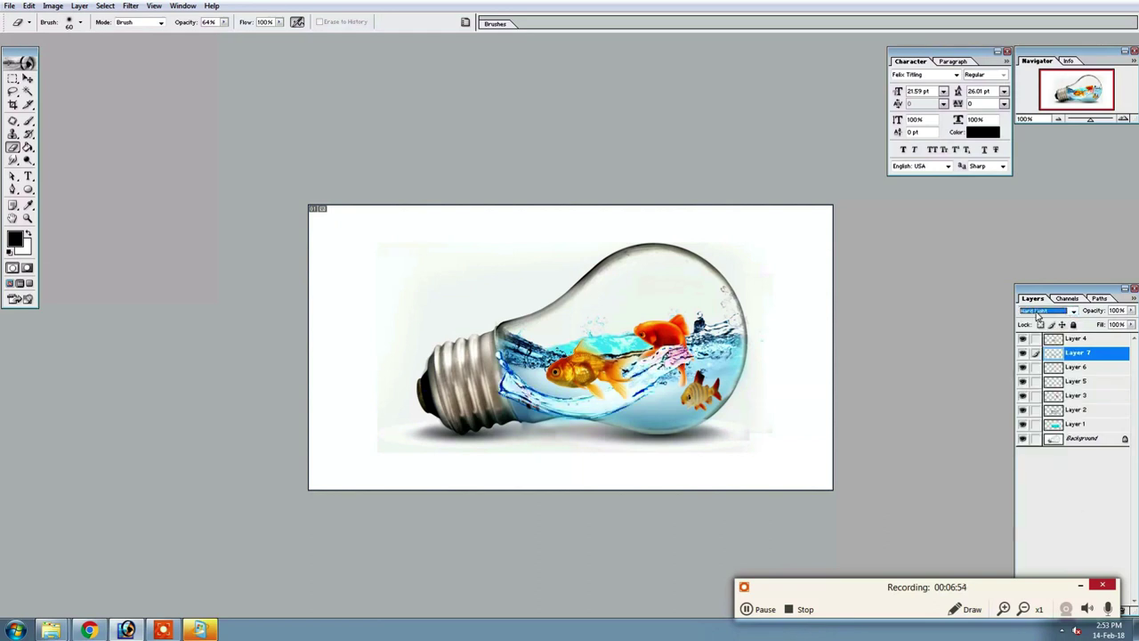
pyautogui.press('Down')
pyautogui.press('Down')
pyautogui.press('Down')
pyautogui.press('Down')
pyautogui.press('Up')
pyautogui.press('Up')
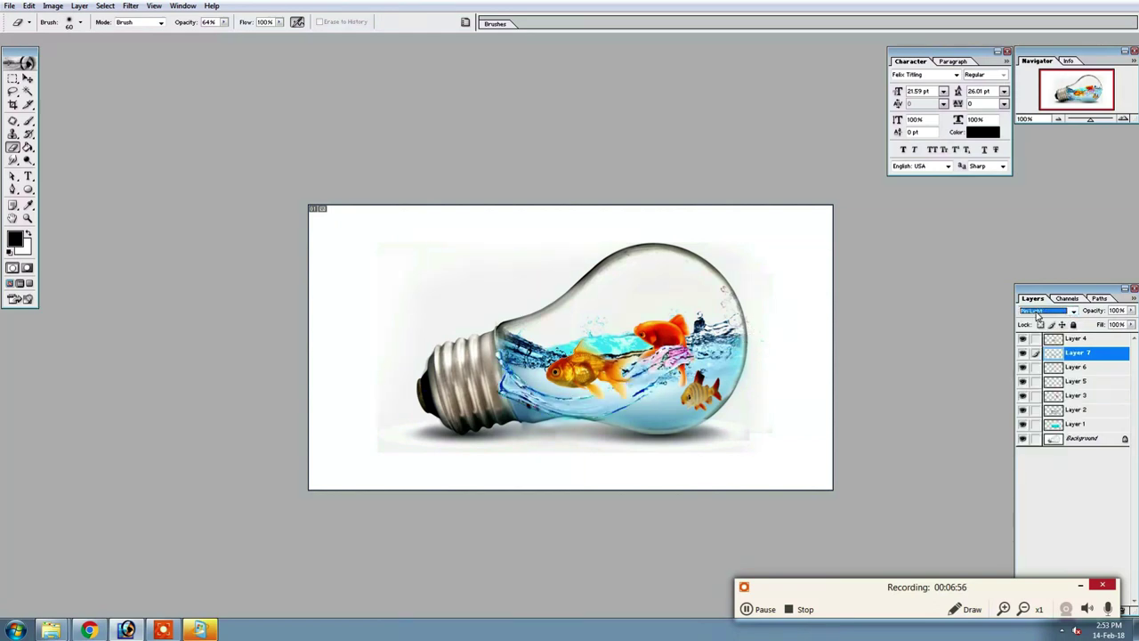
pyautogui.press('Up')
pyautogui.press('Down')
pyautogui.press('Return')
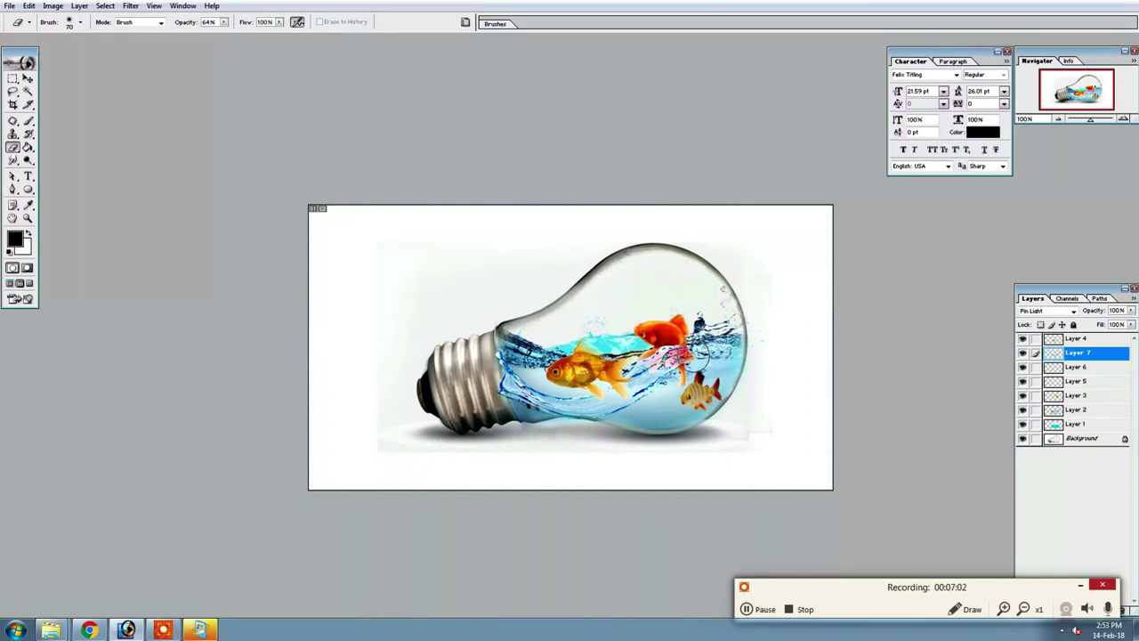
# Erase the pink tint over the red fish with a 150 eraser brush
pyautogui.press(']')
pyautogui.press(']')
pyautogui.press(']')
pyautogui.moveTo(700, 353); pyautogui.dragTo(677, 354)
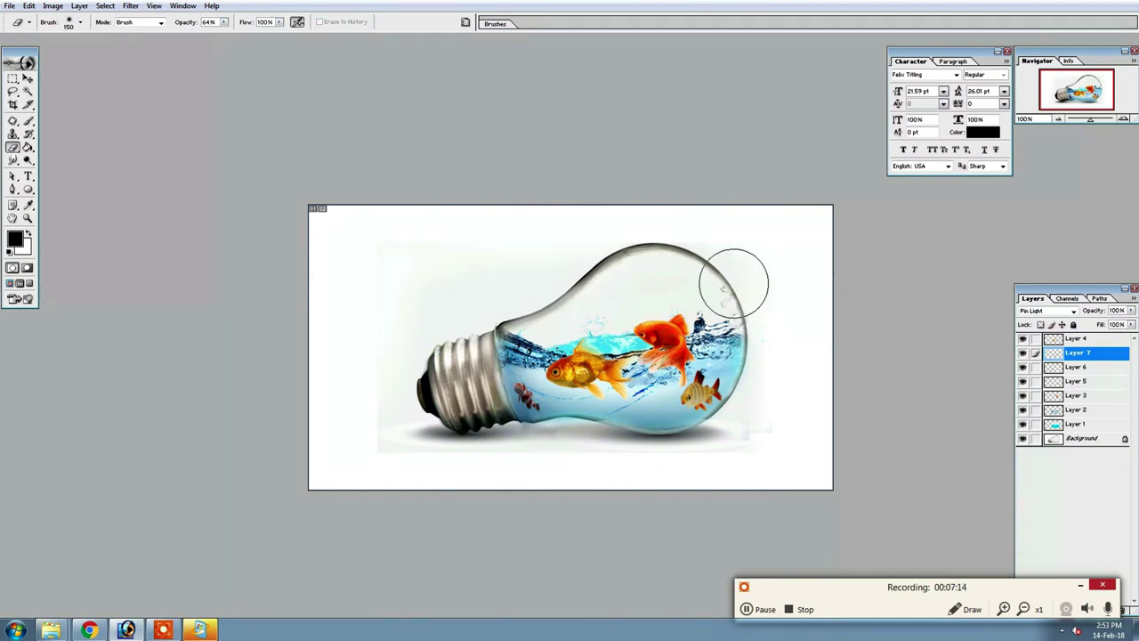
pyautogui.press('c')
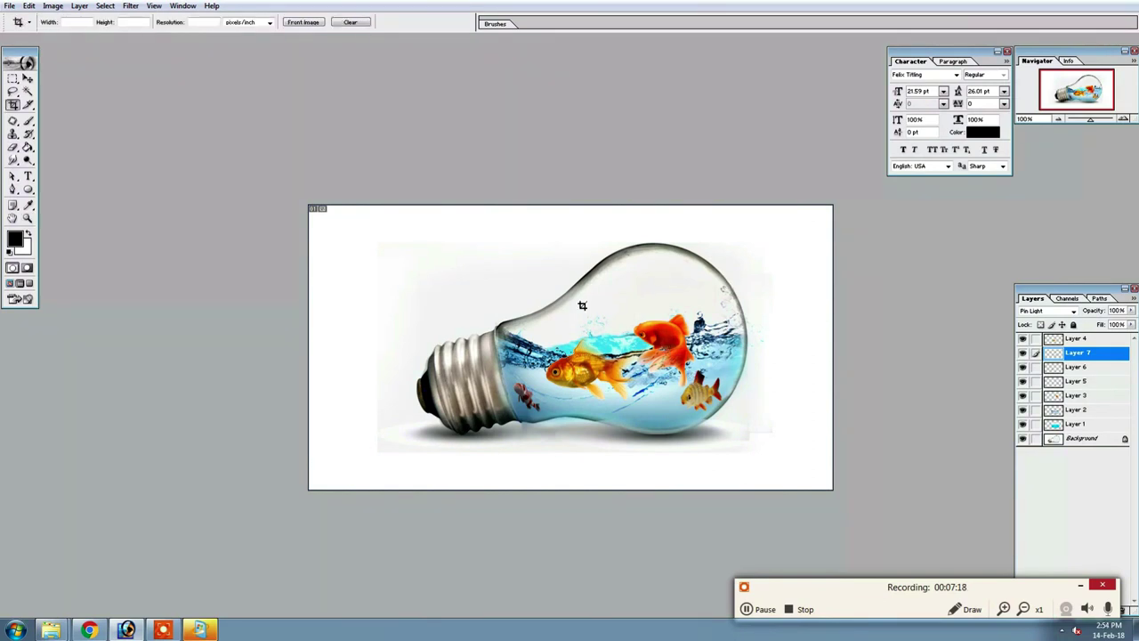
# Extend the canvas above and below the image with a crop box
pyautogui.moveTo(351, 182); pyautogui.dragTo(868, 439)
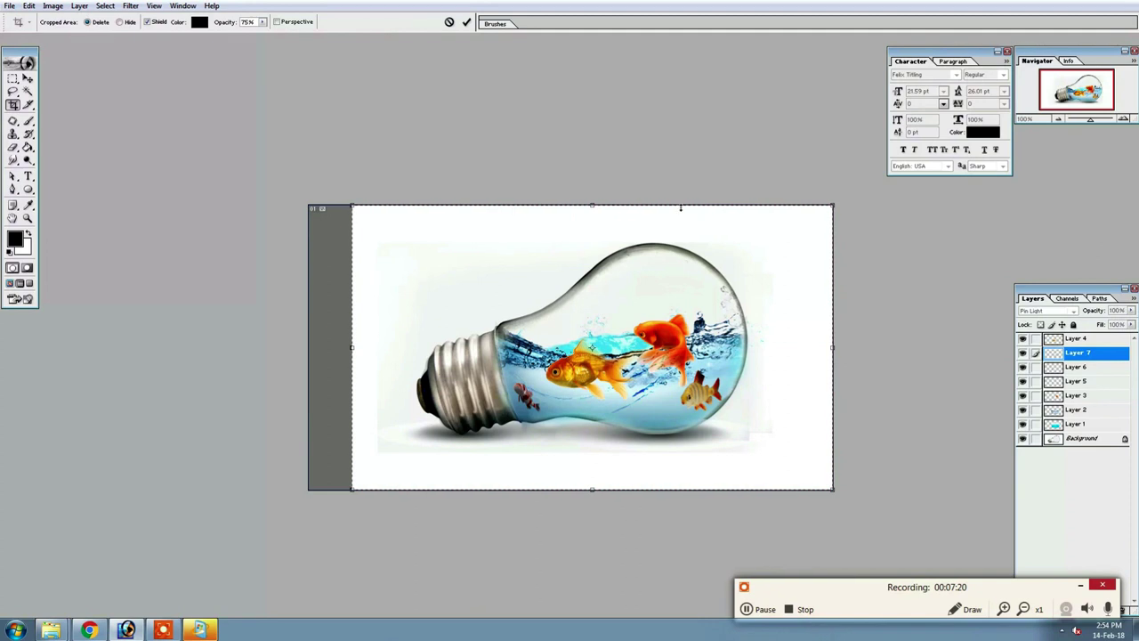
pyautogui.moveTo(706, 205); pyautogui.dragTo(851, 264)
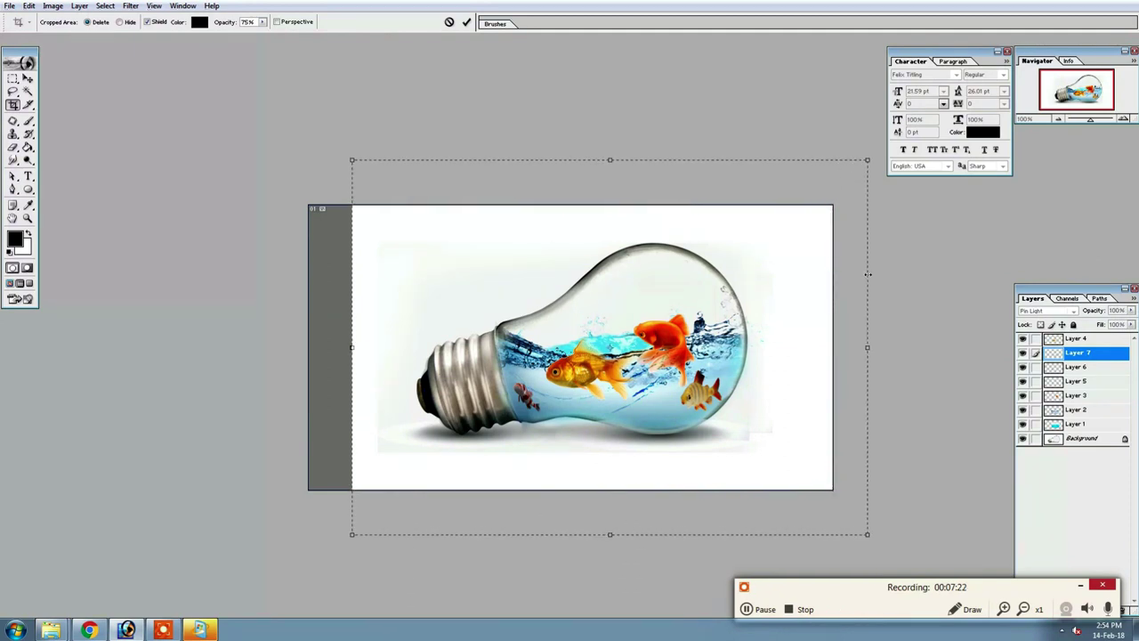
pyautogui.press('Return')
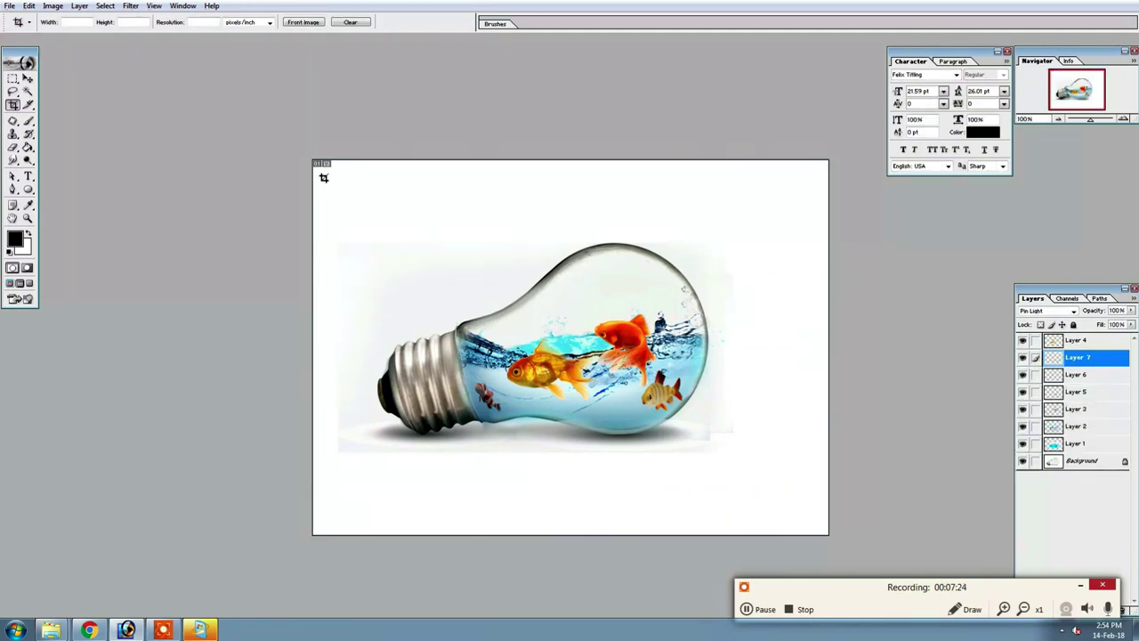
# Crop again with the frame pulled past the left edge to widen the canvas leftward
pyautogui.moveTo(258, 116); pyautogui.dragTo(832, 538)
pyautogui.moveTo(313, 346); pyautogui.dragTo(290, 348)
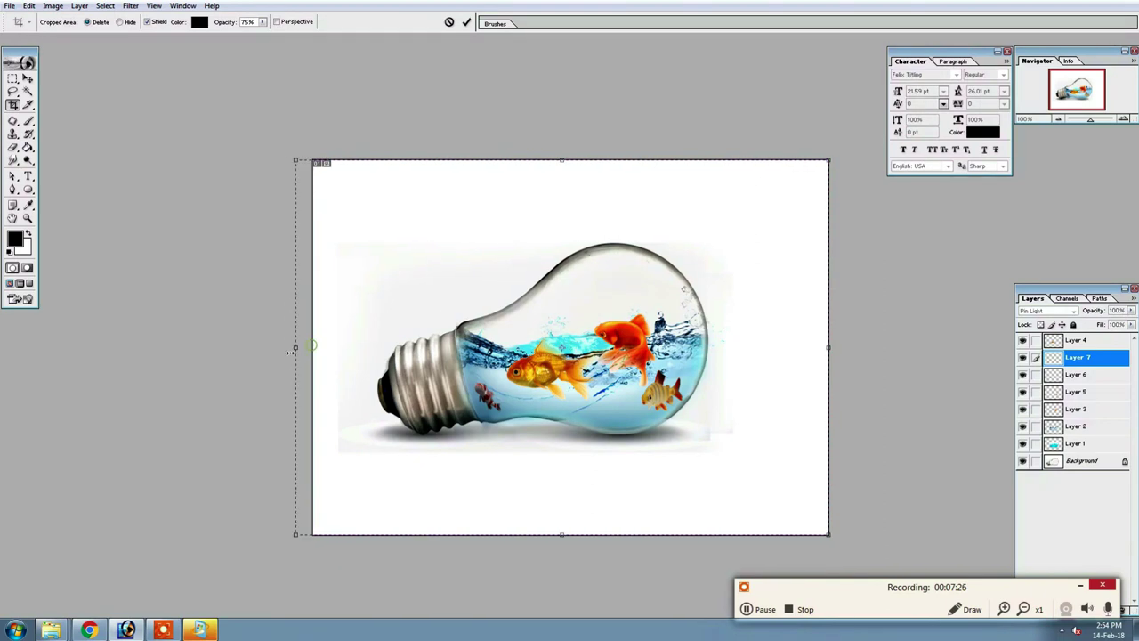
pyautogui.press('Return')
pyautogui.press('v')
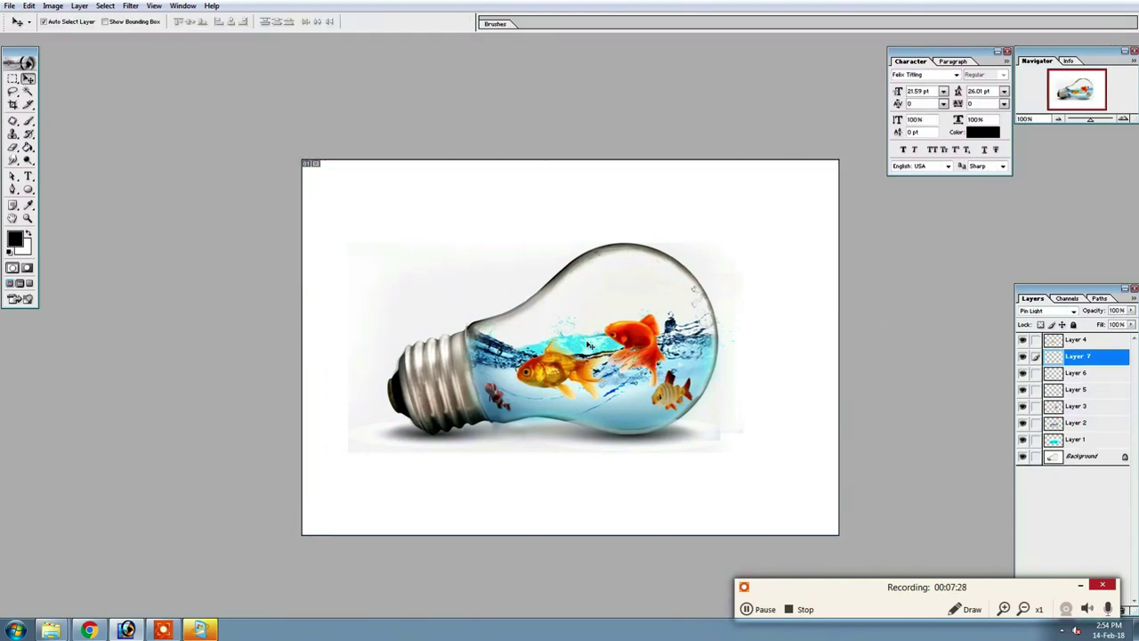
pyautogui.hotkey('ctrl', 's')
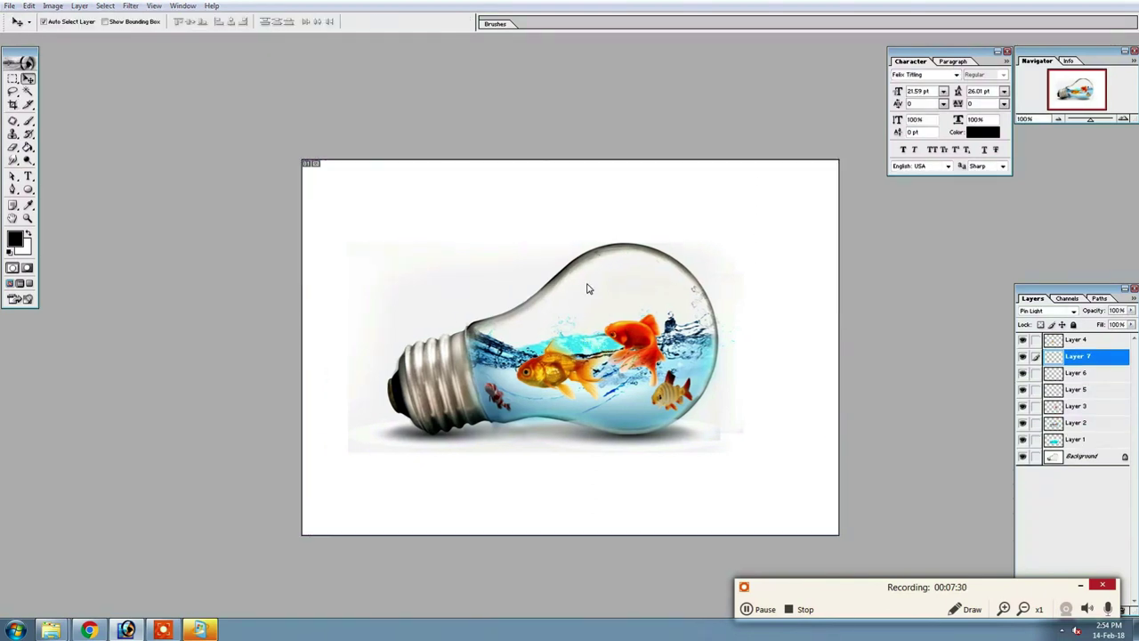
# Save the document as 02.psd in the numbered folder on the Desktop
pyautogui.click(34, 93)
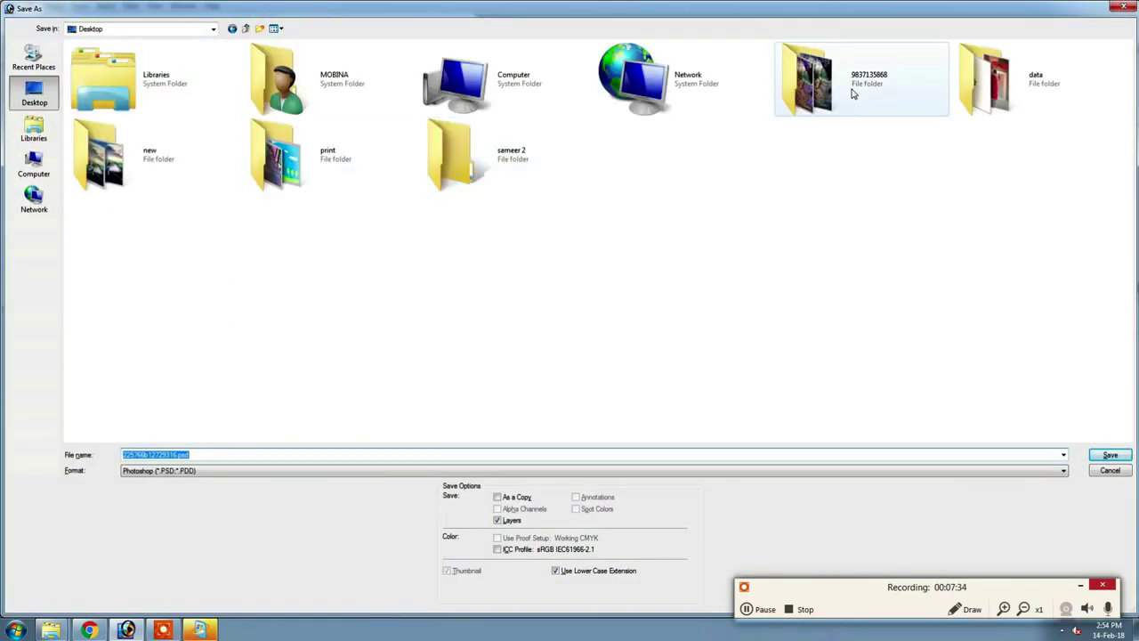
pyautogui.doubleClick(852, 93)
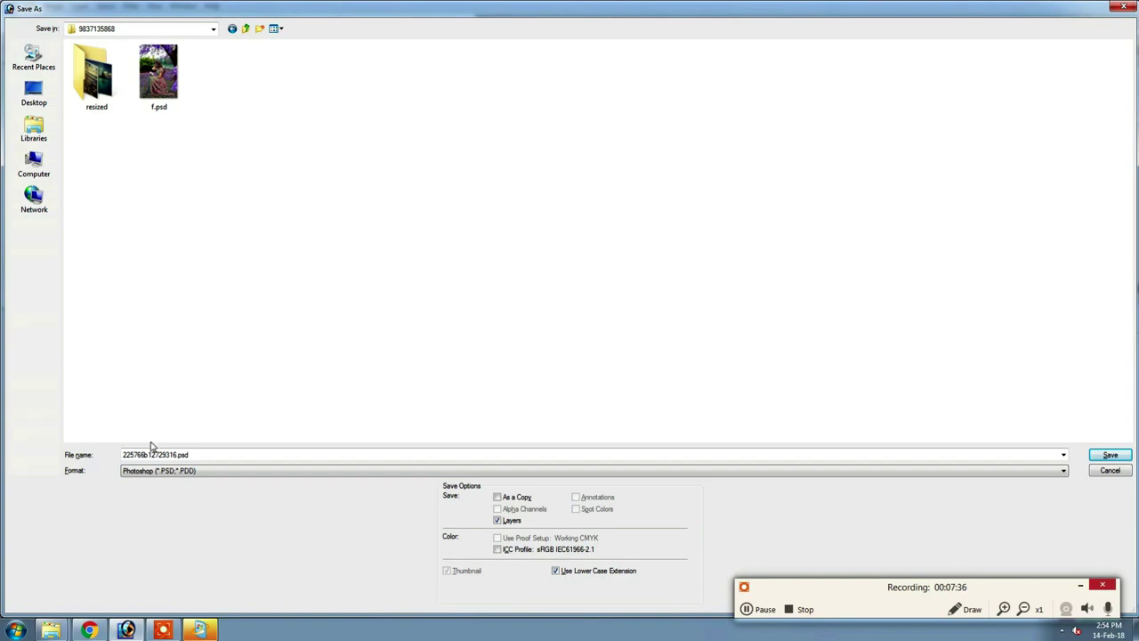
pyautogui.doubleClick(178, 455)
pyautogui.write('ab')
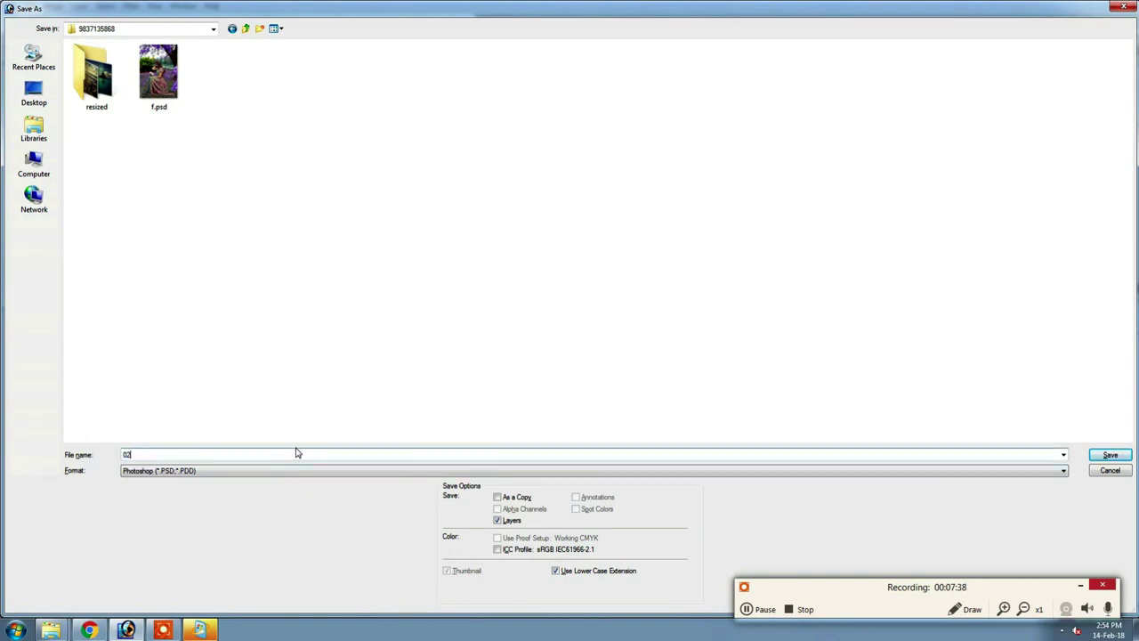
pyautogui.press('Return')
# Save a JPEG copy of the image beside it, then close the document
pyautogui.hotkey('ctrl', 'shift', 's')
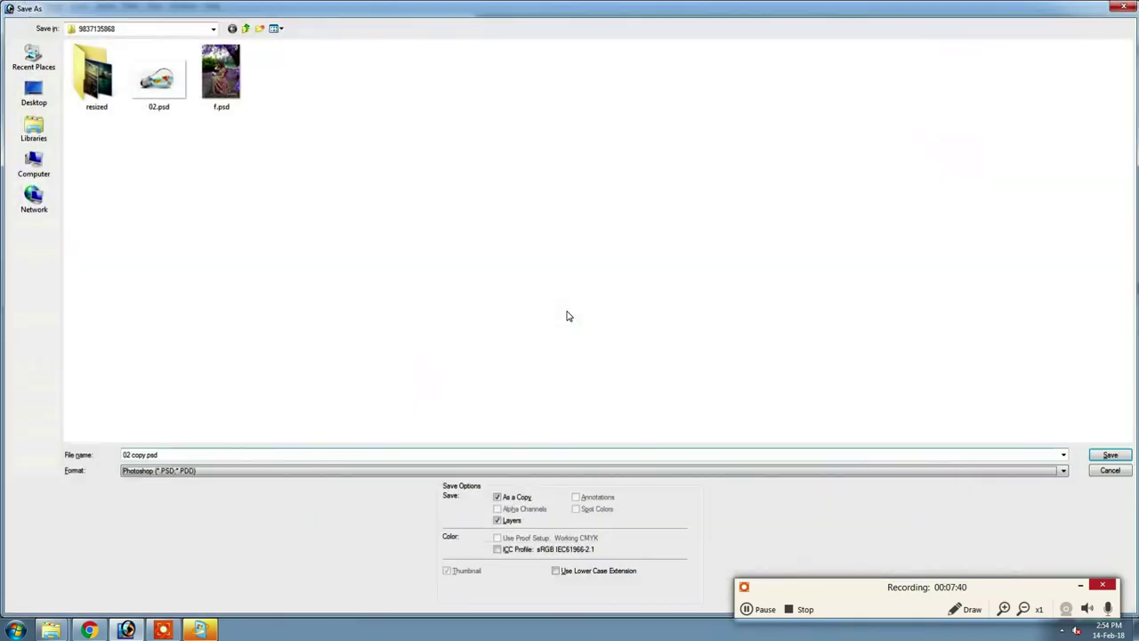
pyautogui.press('Return')
pyautogui.press('Return')
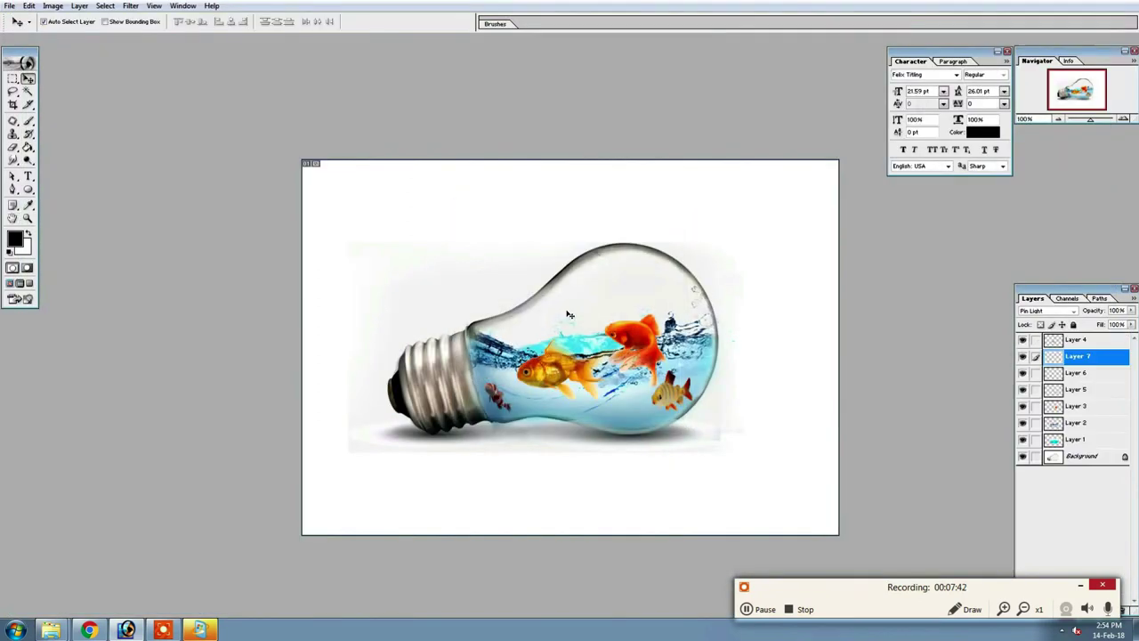
pyautogui.hotkey('ctrl', 'w')
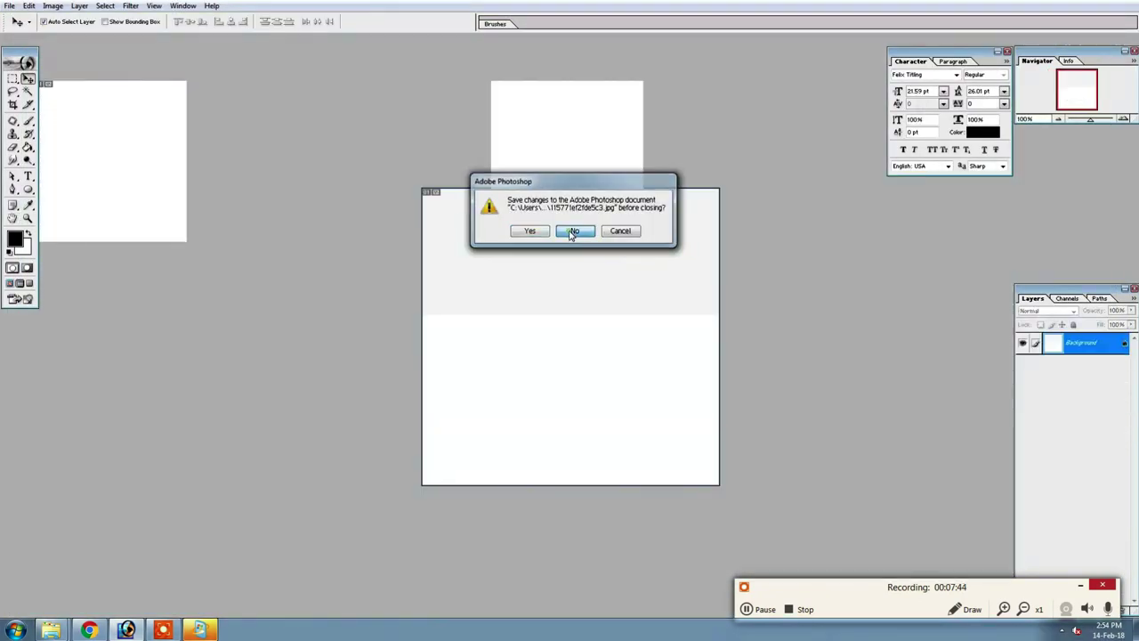
# Close the remaining blank and fish documents without saving, then open 02 copy.JPG
pyautogui.click(574, 231)
pyautogui.press('w')
pyautogui.hotkey('ctrl', 'w')
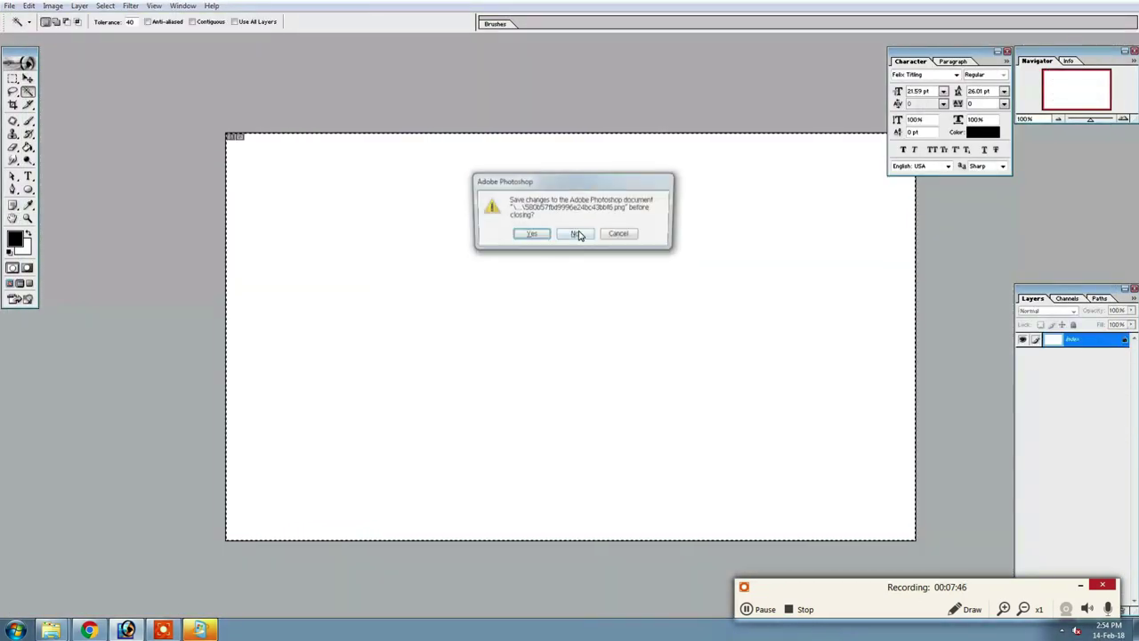
pyautogui.click(577, 231)
pyautogui.hotkey('ctrl', 'w')
pyautogui.click(577, 231)
pyautogui.hotkey('ctrl', 'o')
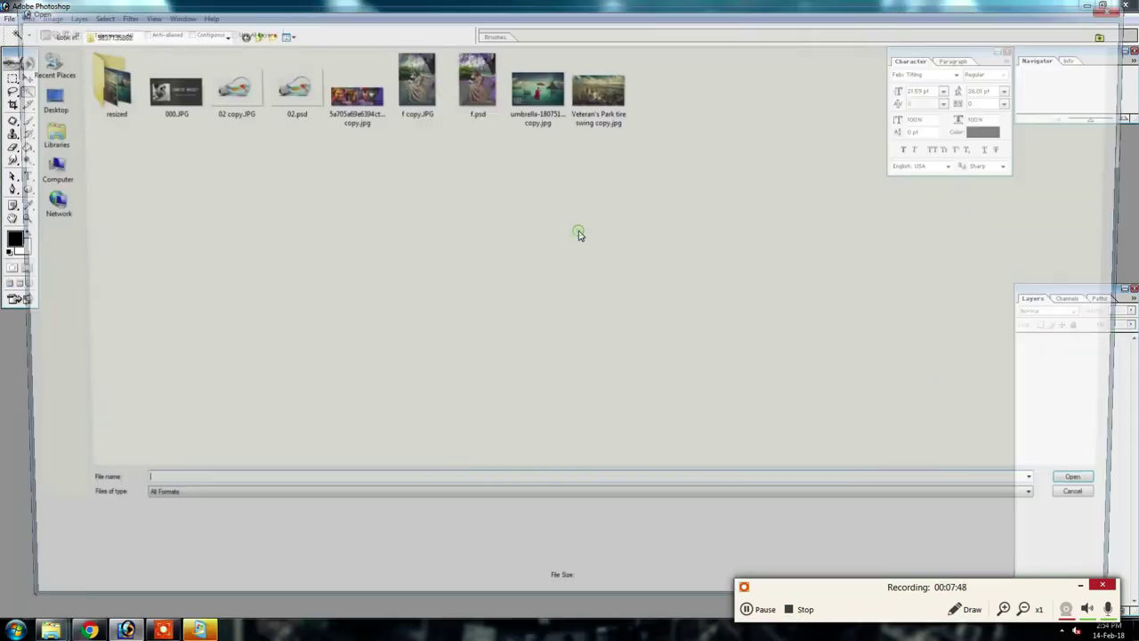
pyautogui.doubleClick(206, 93)
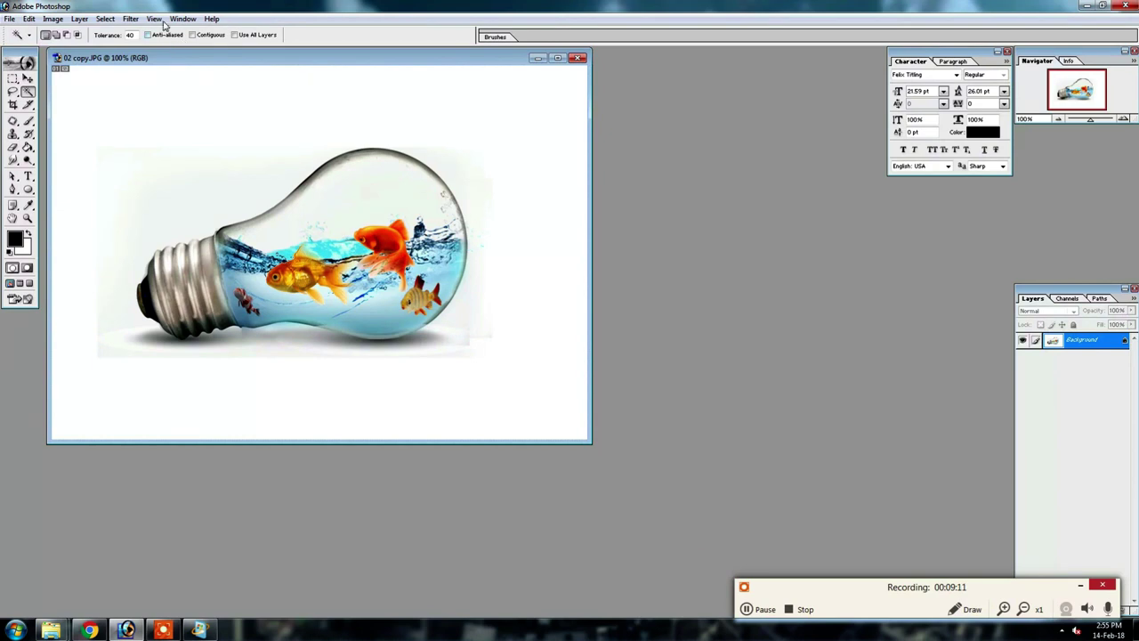
# Launch Sharpener Pro 3's RAW Presharpener and raise Adaptive Sharpening, then ease it back slightly
pyautogui.click(130, 19)
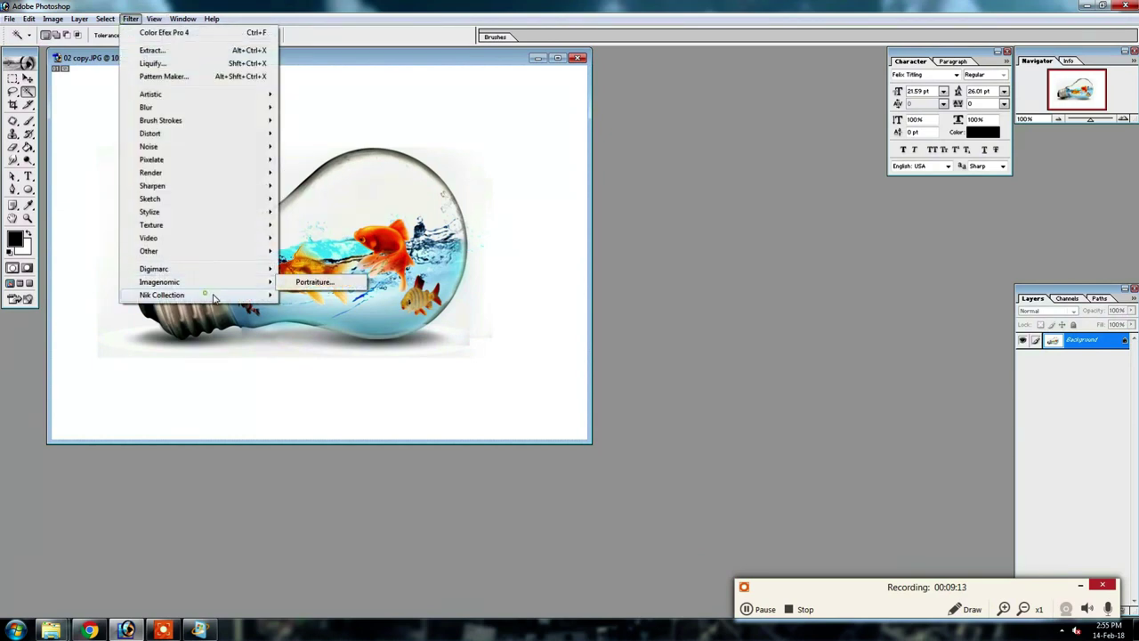
pyautogui.moveTo(162, 295)
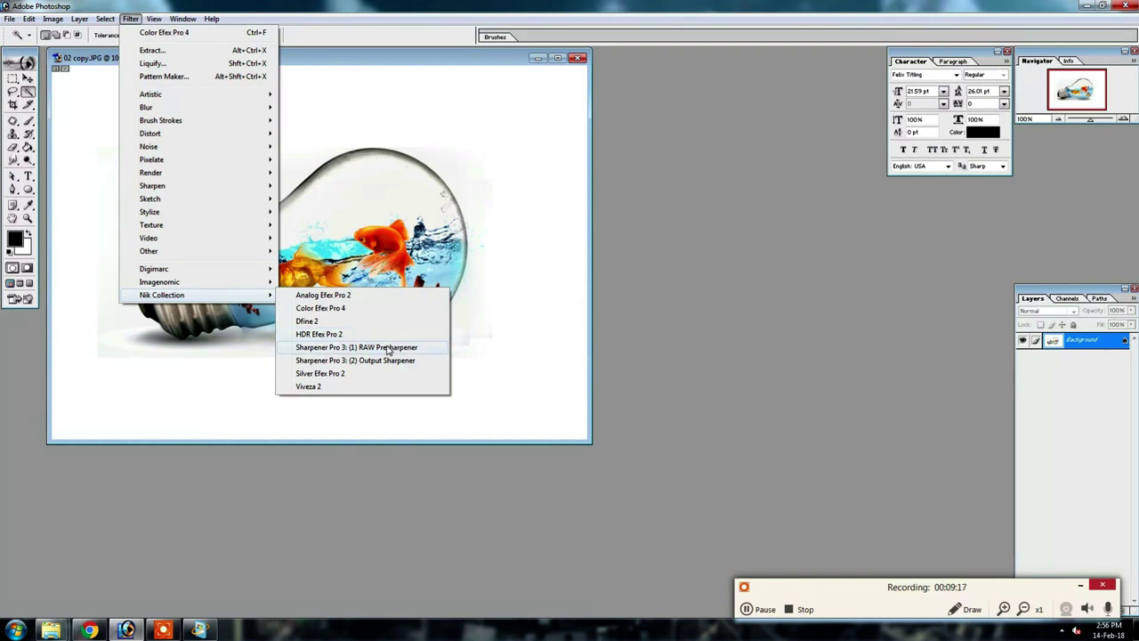
pyautogui.click(388, 348)
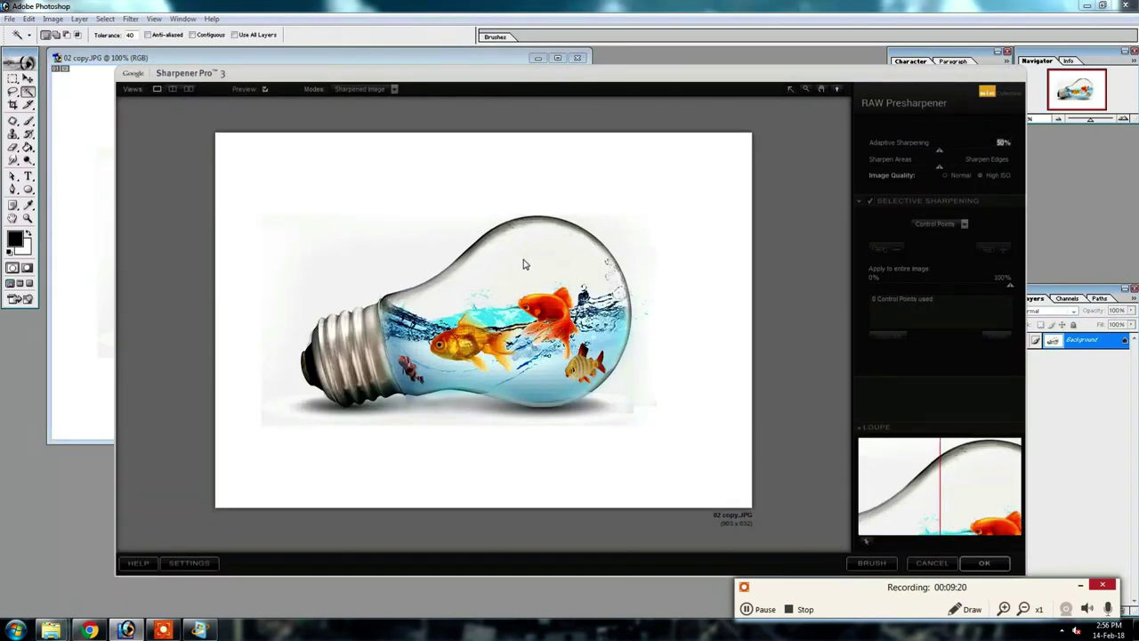
pyautogui.moveTo(900, 151); pyautogui.dragTo(970, 159)
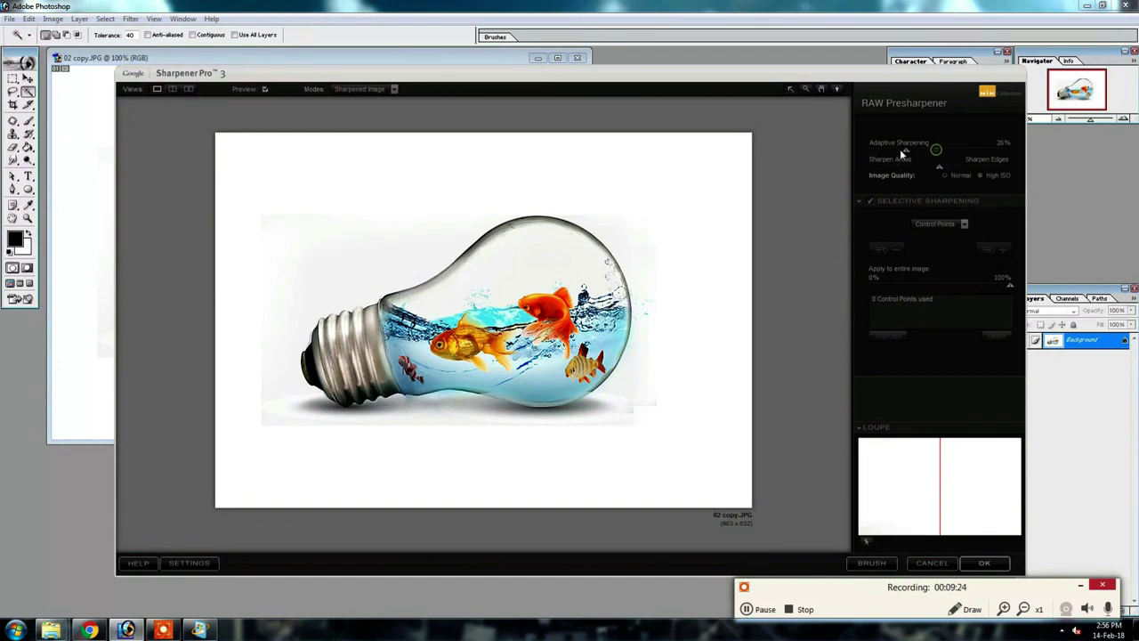
pyautogui.moveTo(975, 155); pyautogui.dragTo(948, 155)
# Apply the RAW presharpening, then try HDR Efex Pro 2 and dismiss its crash error
pyautogui.click(986, 562)
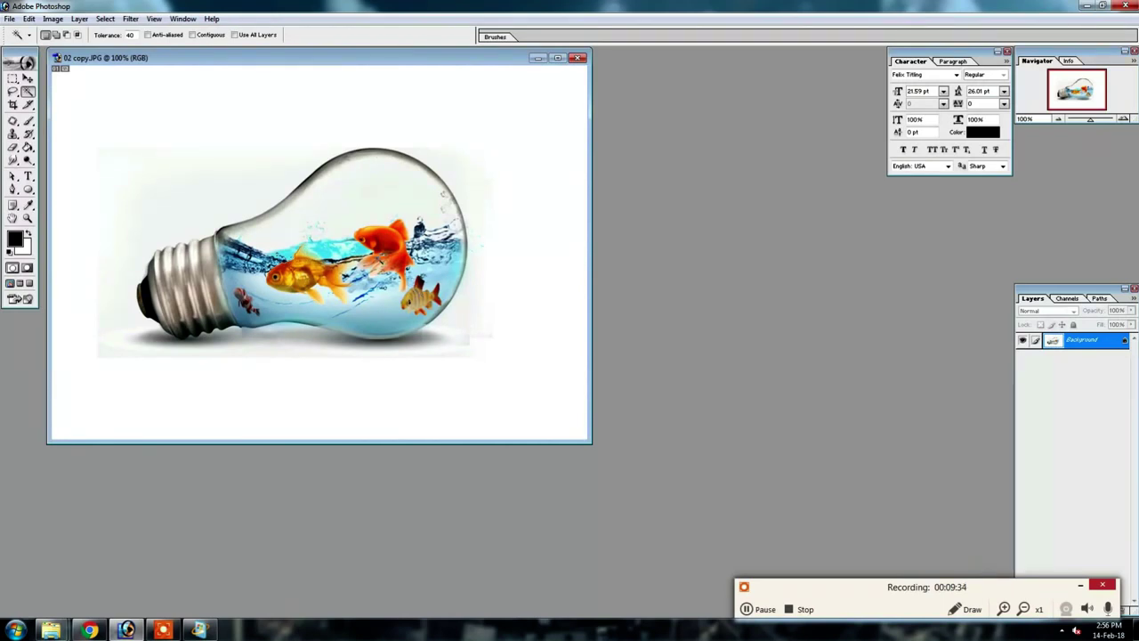
pyautogui.press('z')
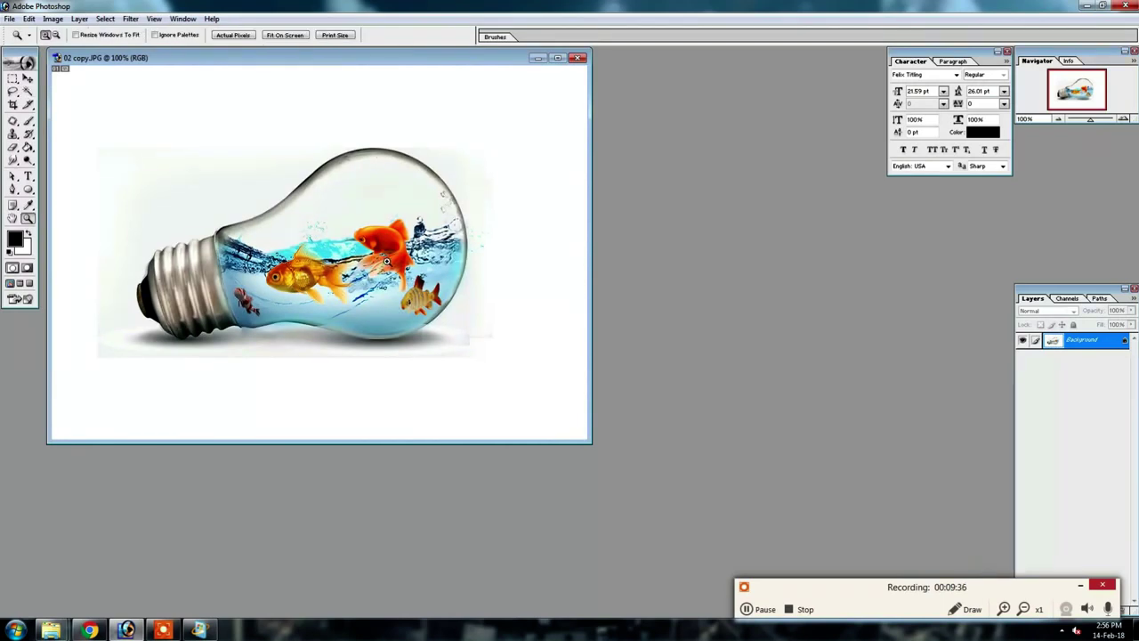
pyautogui.hotkey('alt', 't')
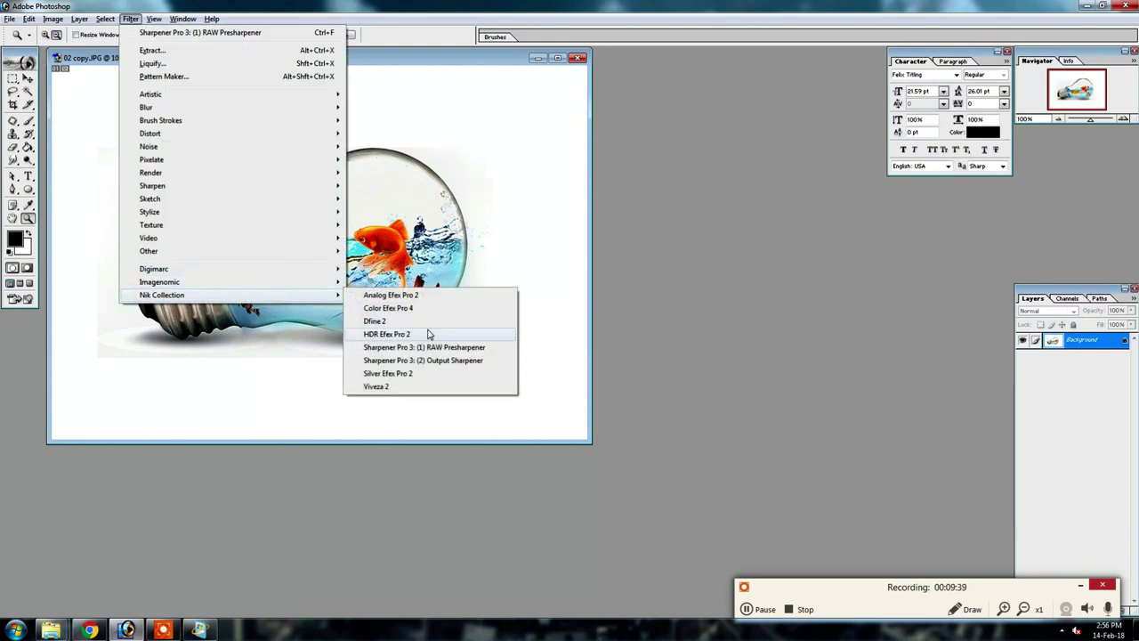
pyautogui.moveTo(162, 295)
pyautogui.click(422, 323)
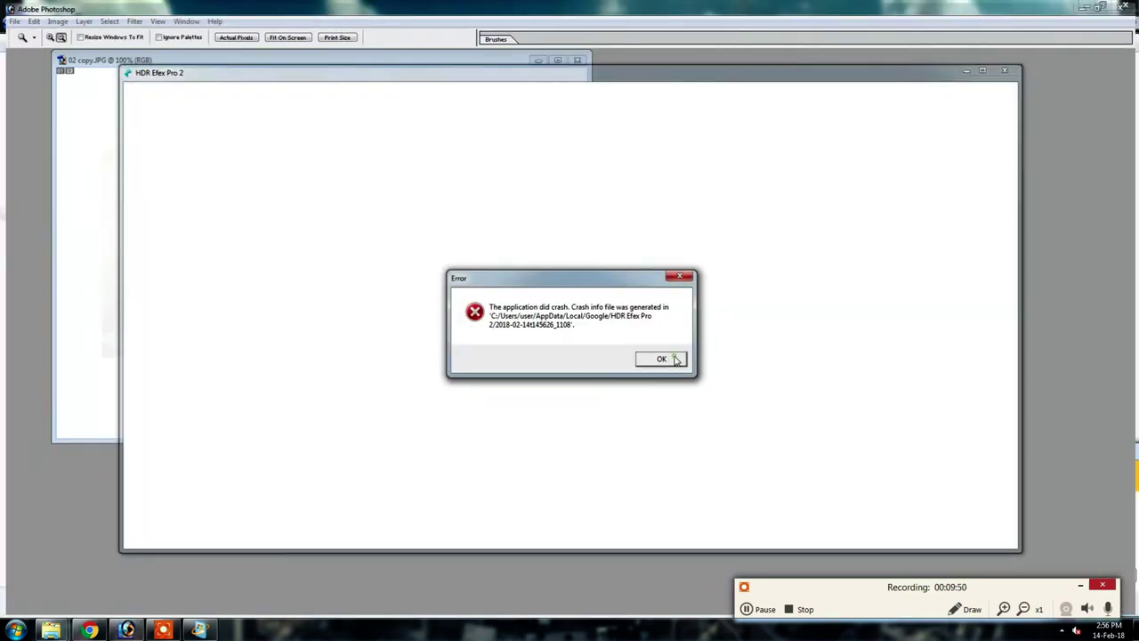
pyautogui.click(675, 358)
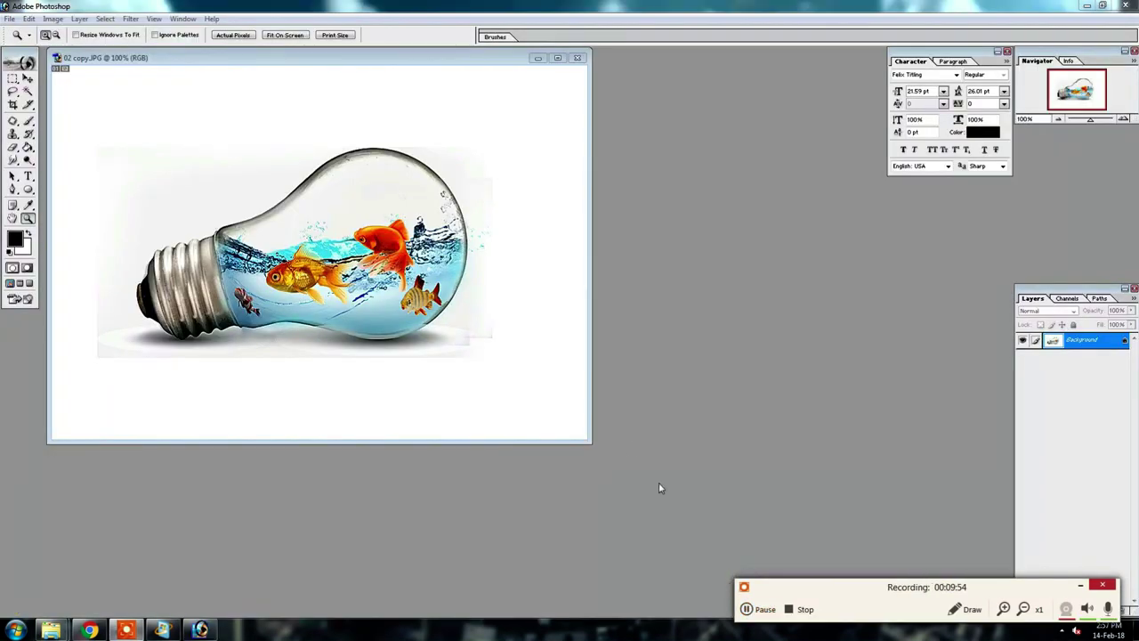
# Launch Analog Efex Pro 2 and try Classic Camera presets, including Classic Camera 7
pyautogui.click(130, 19)
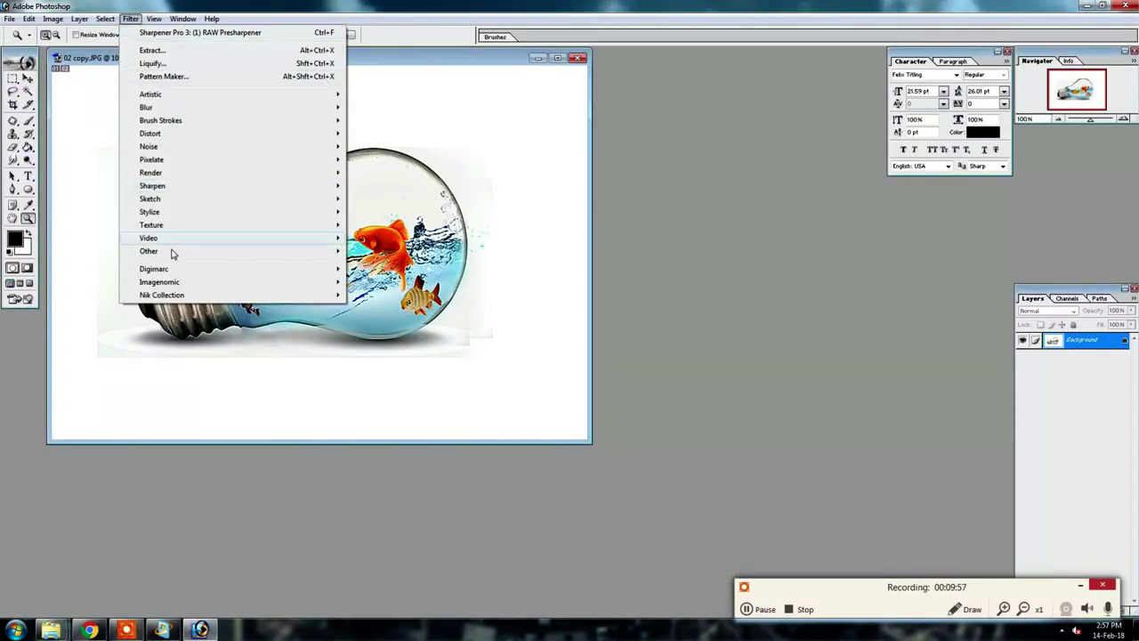
pyautogui.moveTo(162, 295)
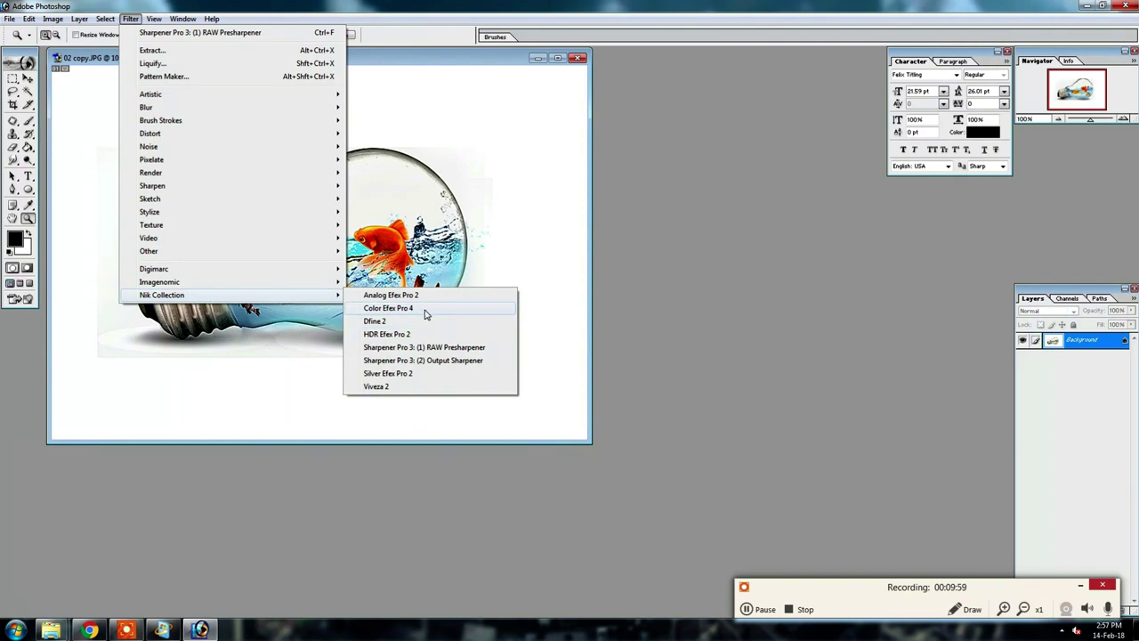
pyautogui.click(418, 295)
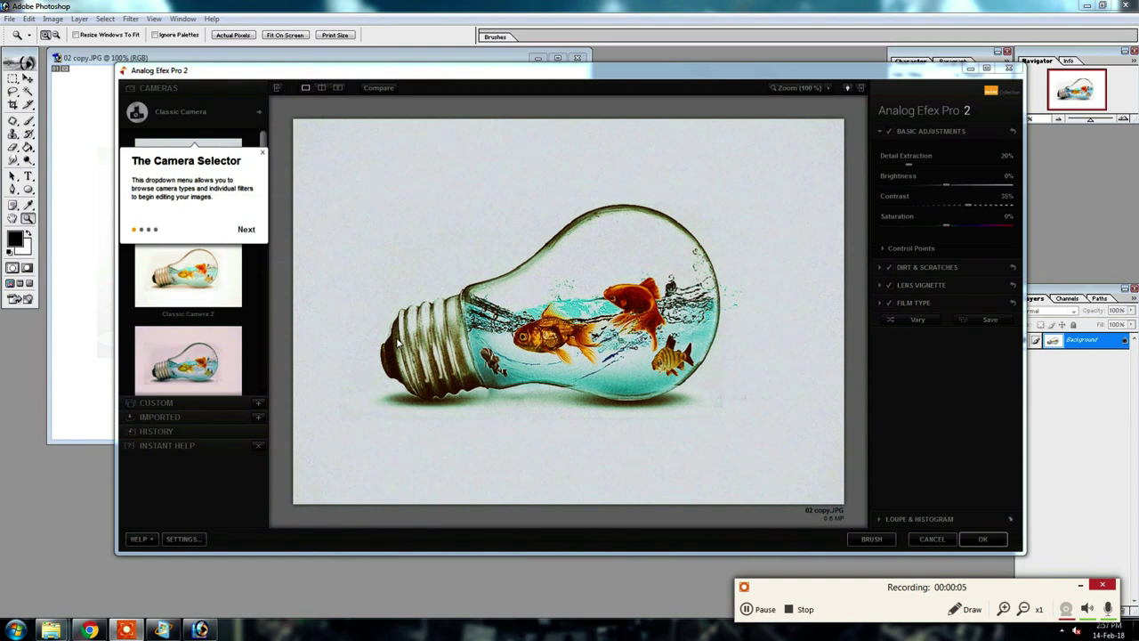
pyautogui.click(261, 159)
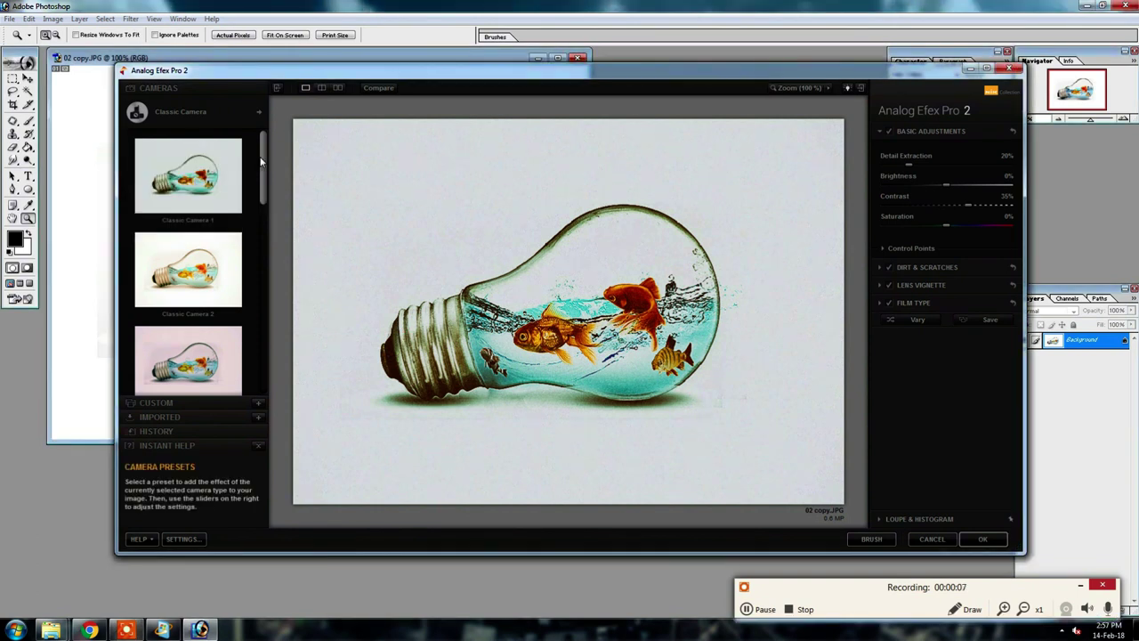
pyautogui.moveTo(261, 160); pyautogui.dragTo(261, 228)
pyautogui.click(247, 239)
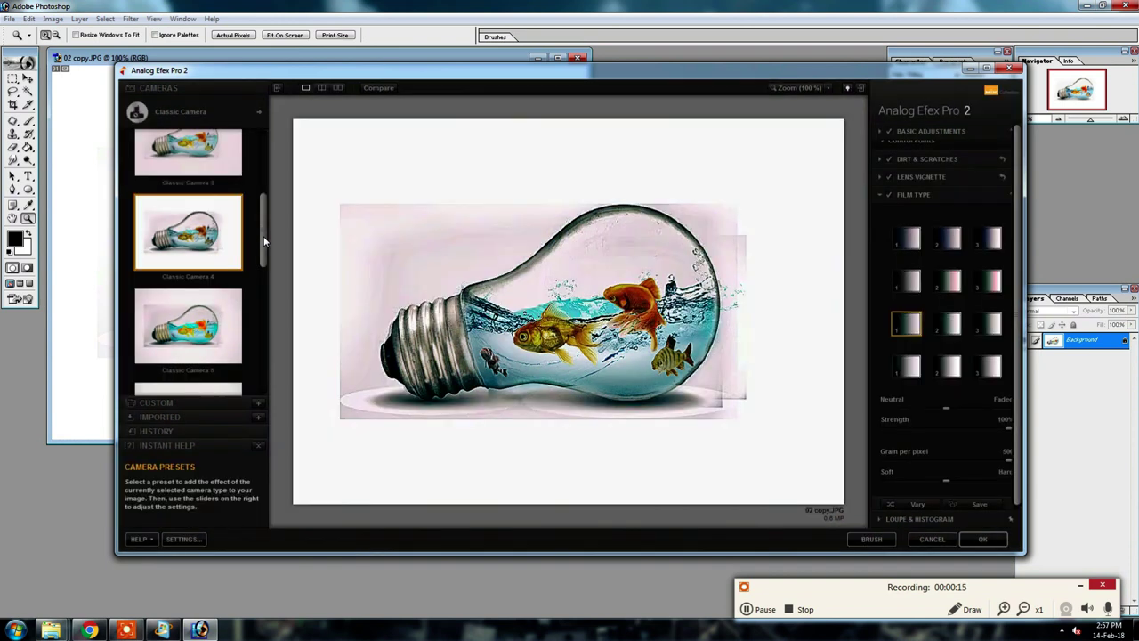
pyautogui.moveTo(263, 236); pyautogui.dragTo(262, 309)
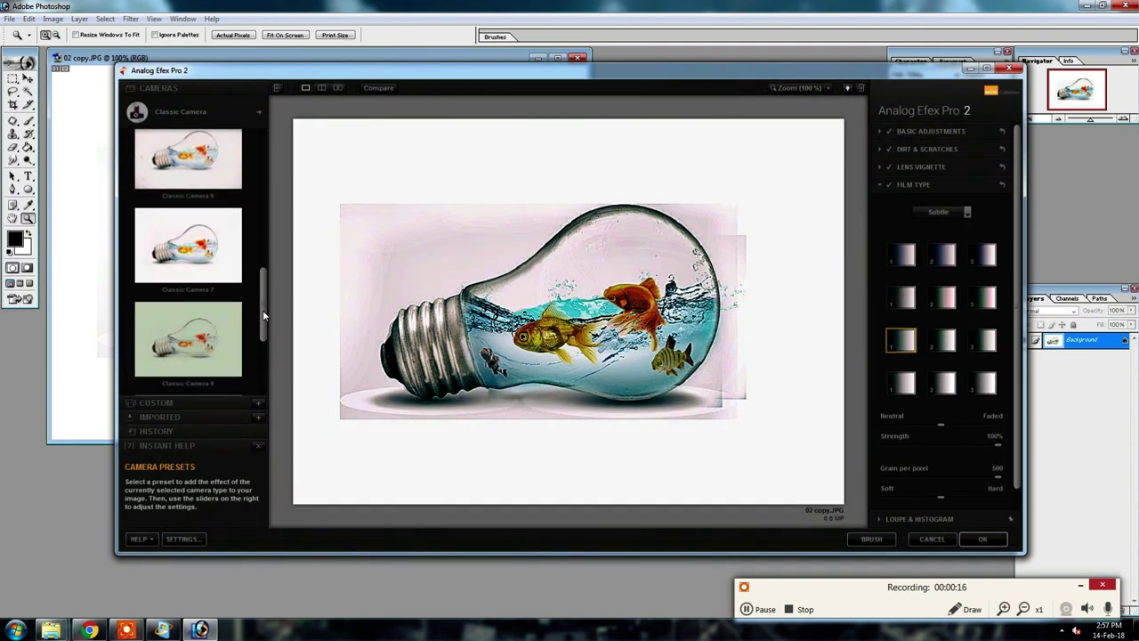
pyautogui.click(214, 272)
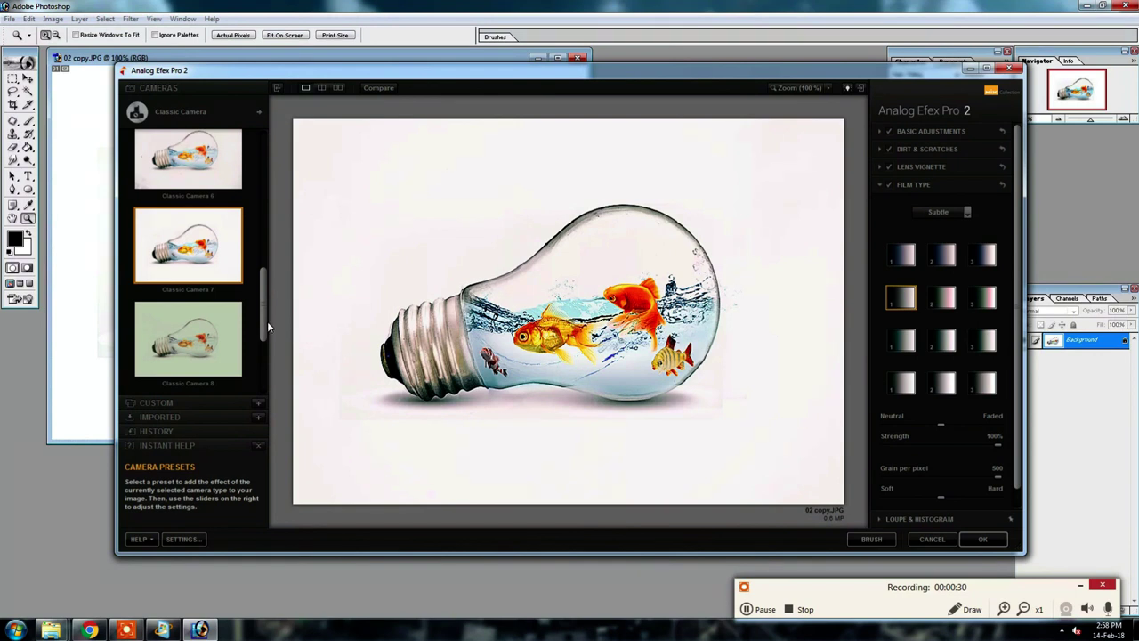
# Choose the Classic Camera 9 preset and accept the vintage look
pyautogui.moveTo(262, 319); pyautogui.dragTo(262, 367)
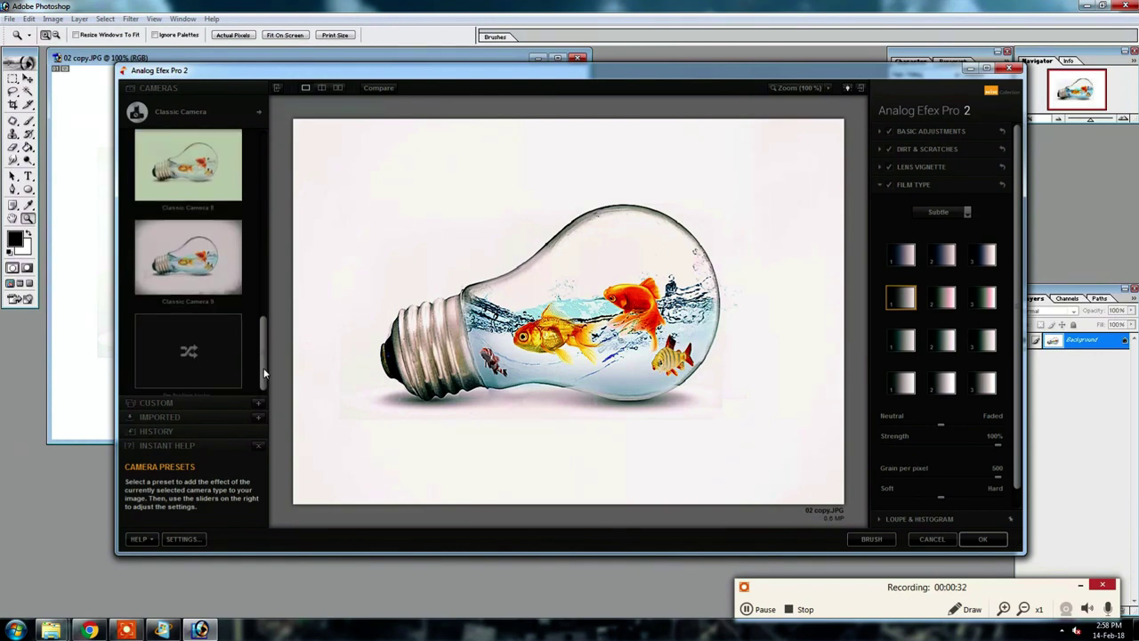
pyautogui.click(203, 284)
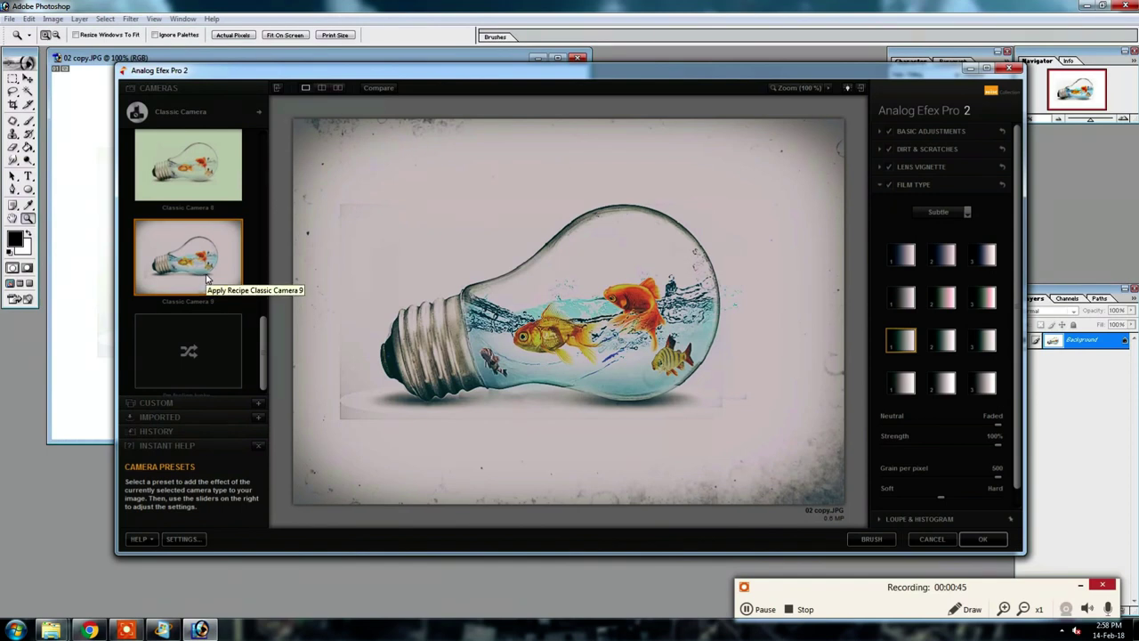
pyautogui.press('Return')
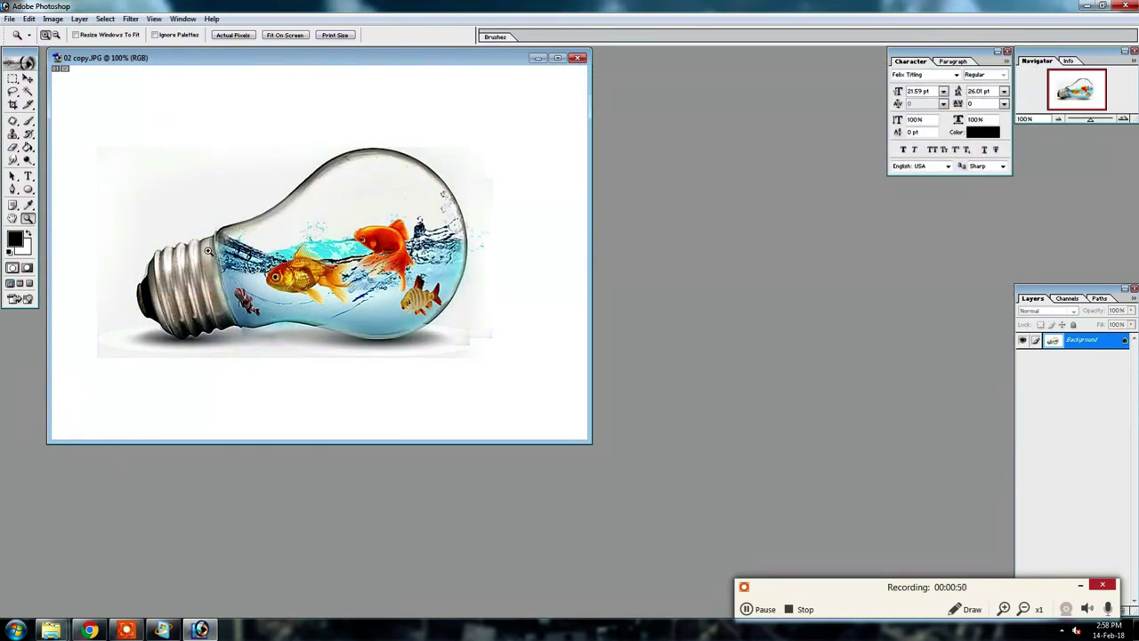
# Duplicate the image onto a new layer and reapply the Analog Efex vintage filter to it
pyautogui.keyDown('alt'); pyautogui.click(207, 251); pyautogui.keyUp('alt')
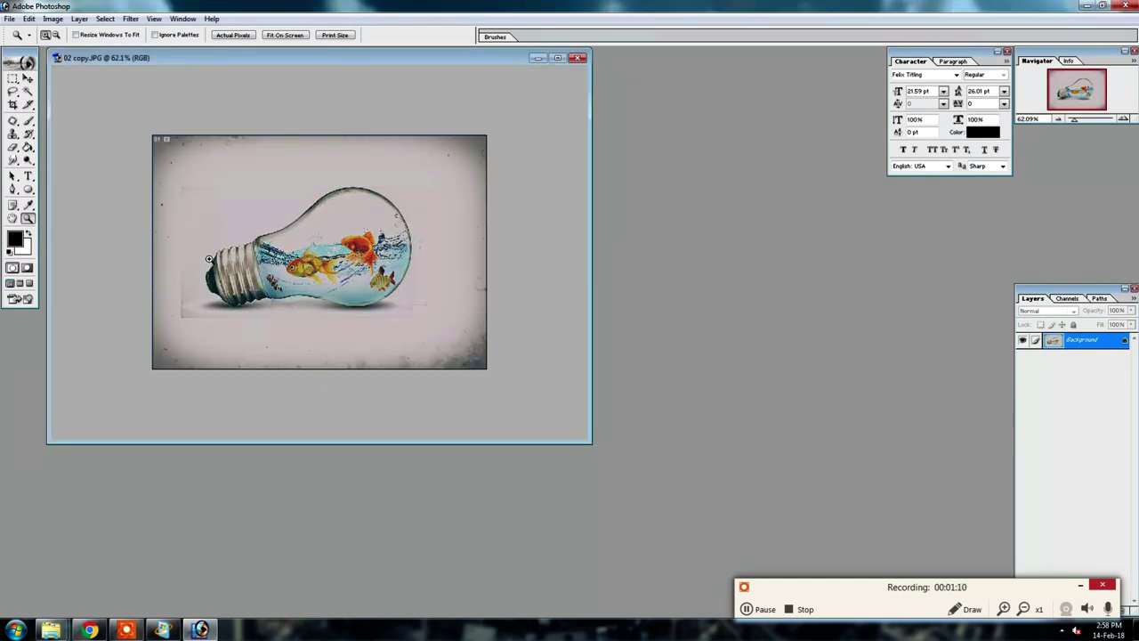
pyautogui.hotkey('ctrl', 'z')
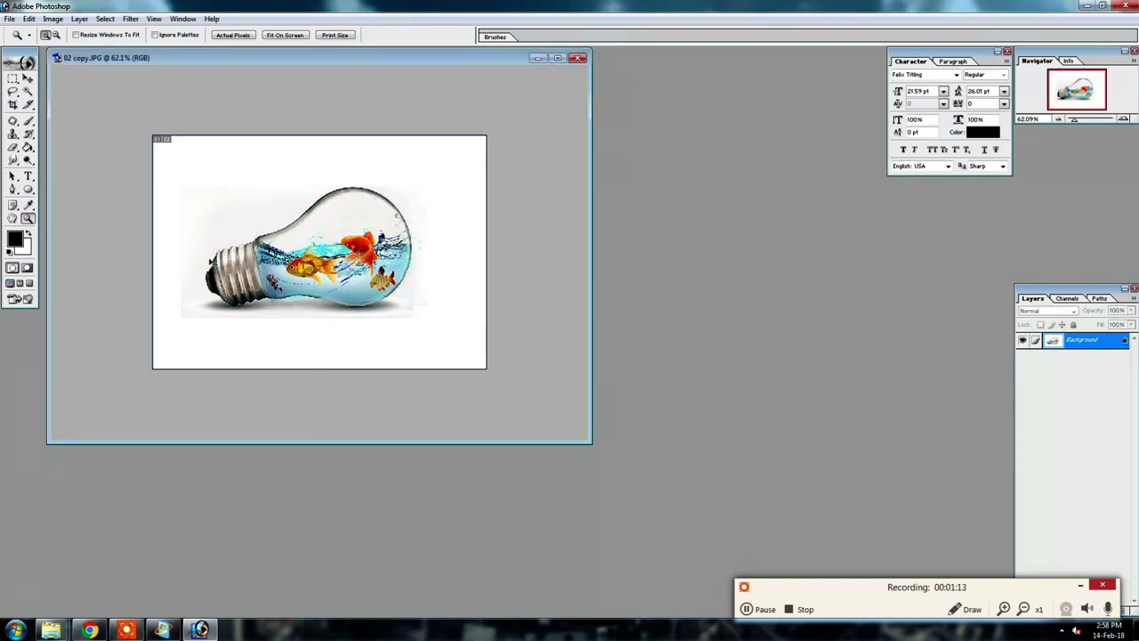
pyautogui.hotkey('ctrl', 'j')
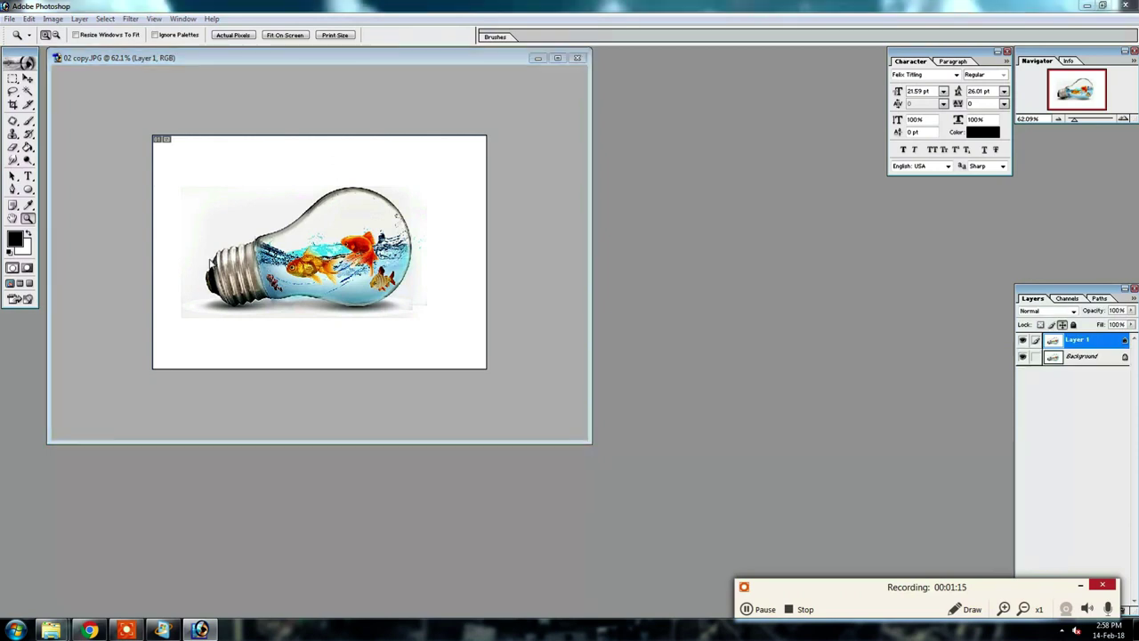
pyautogui.hotkey('ctrl', 'f')
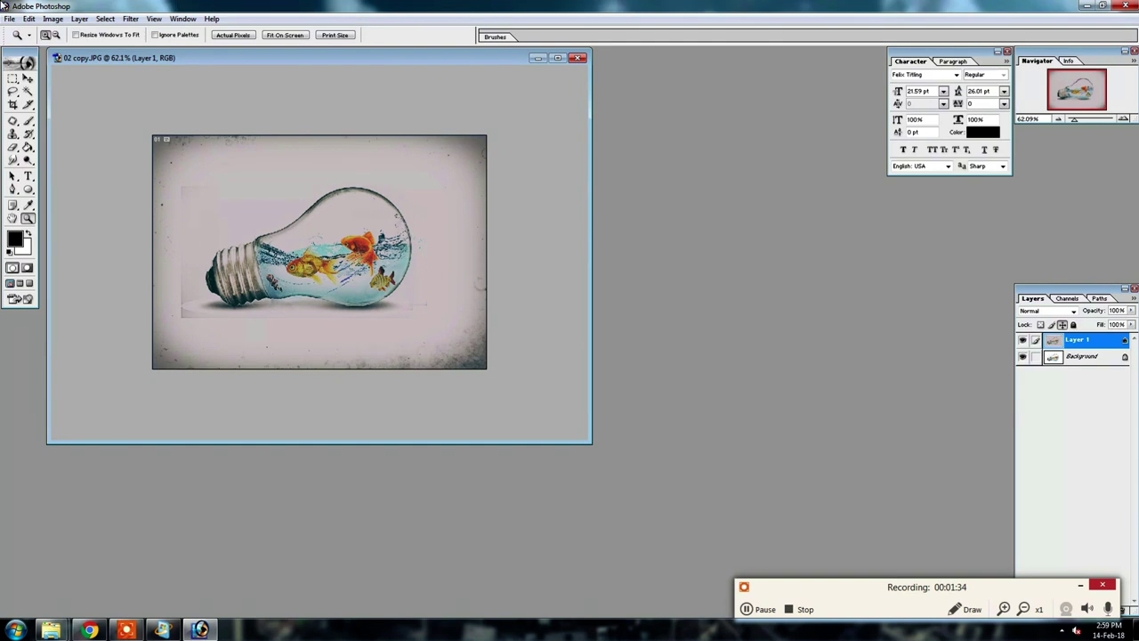
# Erase the faded vintage overlay from the bulb in full-screen view
pyautogui.press('f')
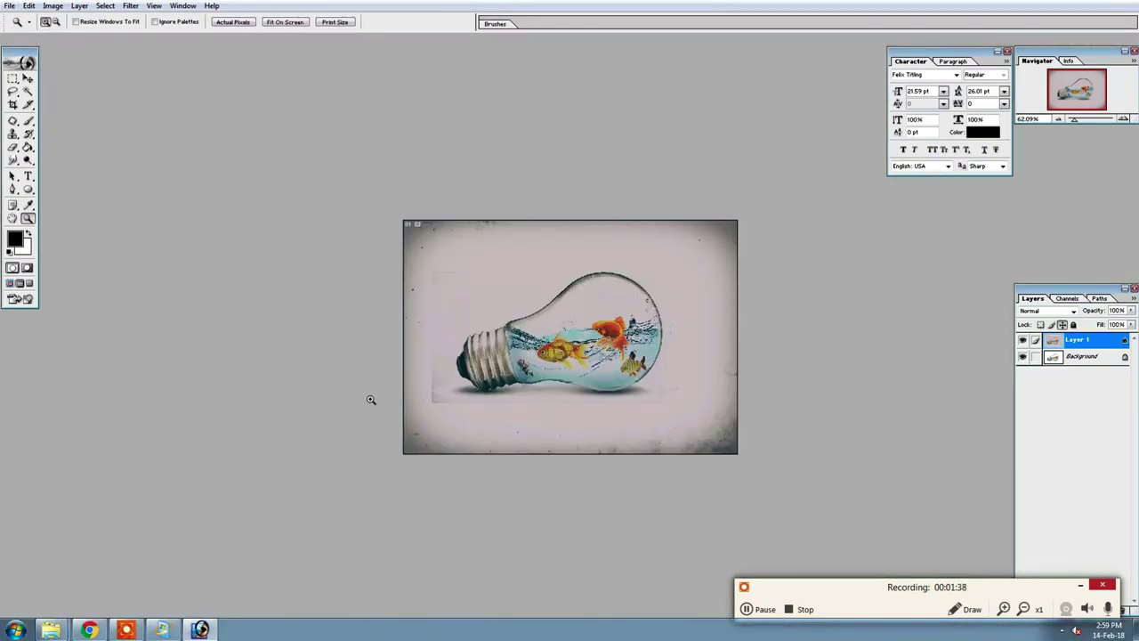
pyautogui.click(747, 610)
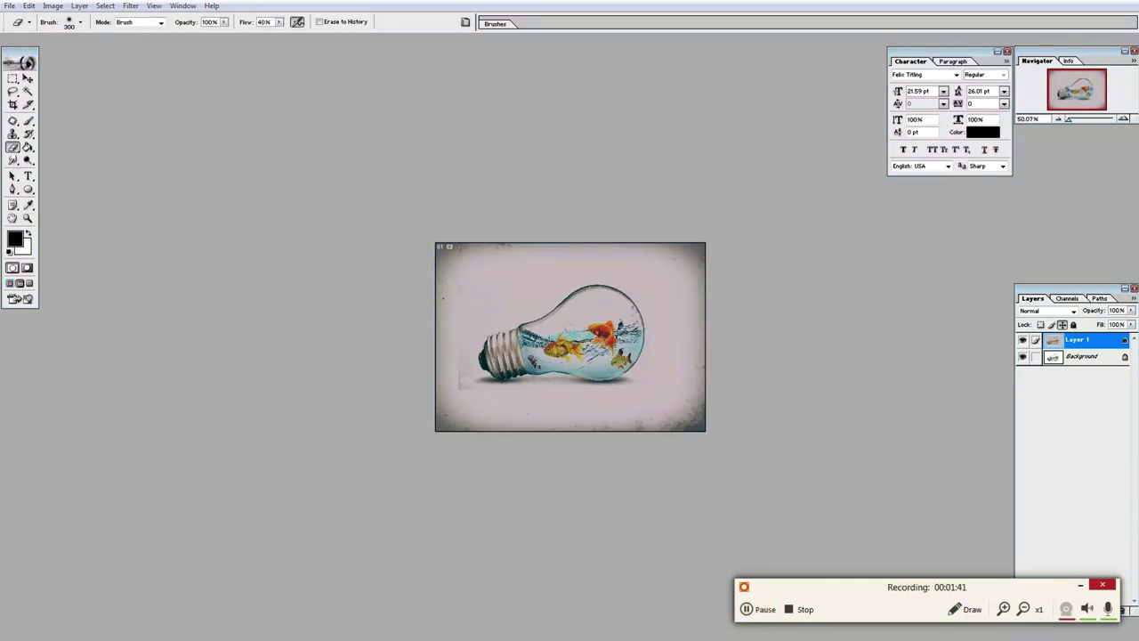
pyautogui.moveTo(606, 317)
pyautogui.mouseDown()
pyautogui.moveTo(460, 372)
pyautogui.moveTo(655, 313)
pyautogui.moveTo(533, 349)
pyautogui.mouseUp()
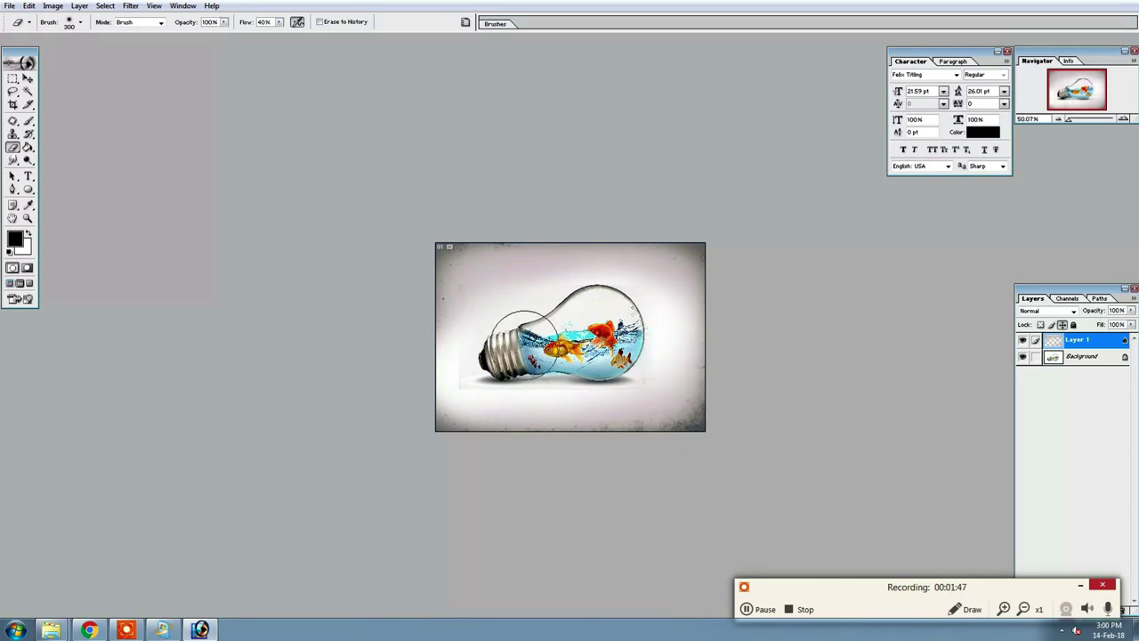
# Slightly boost saturation and darken the midtones with a Curves adjustment
pyautogui.press('i')
pyautogui.hotkey('shift', 'i')
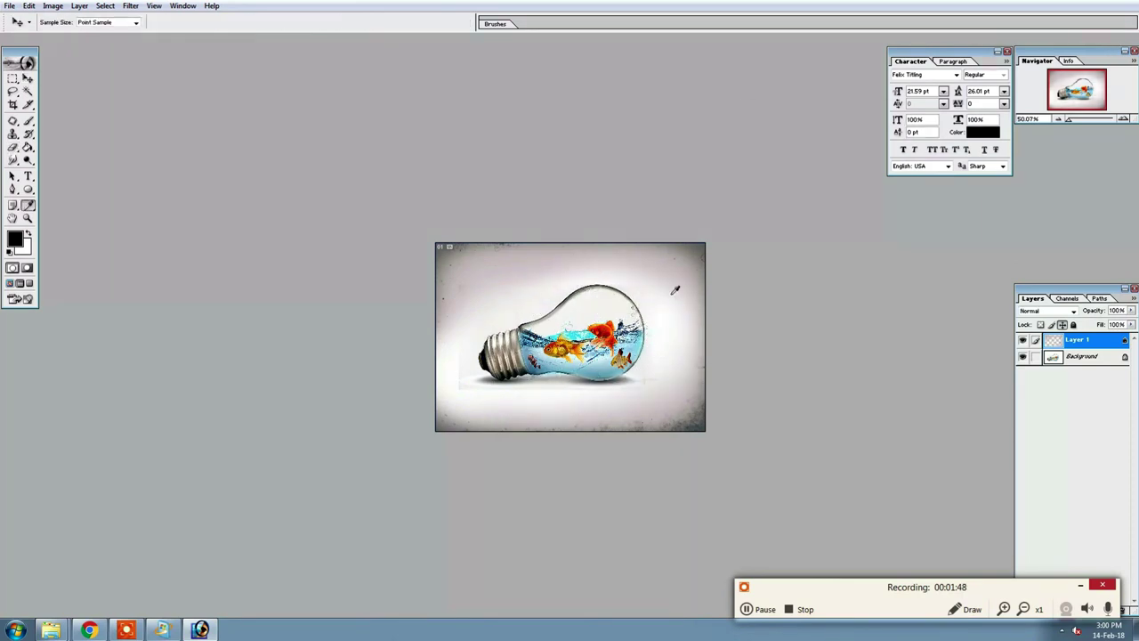
pyautogui.hotkey('ctrl', 'u')
pyautogui.moveTo(837, 183)
pyautogui.mouseDown()
pyautogui.moveTo(856, 184)
pyautogui.moveTo(839, 183)
pyautogui.mouseUp()
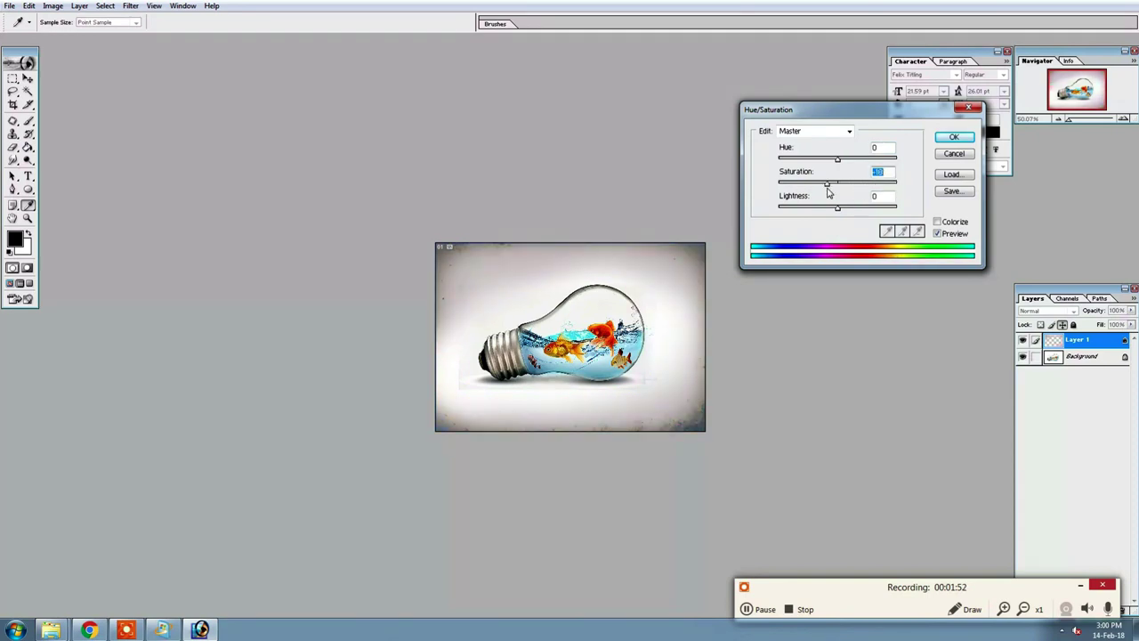
pyautogui.press('Return')
pyautogui.press('v')
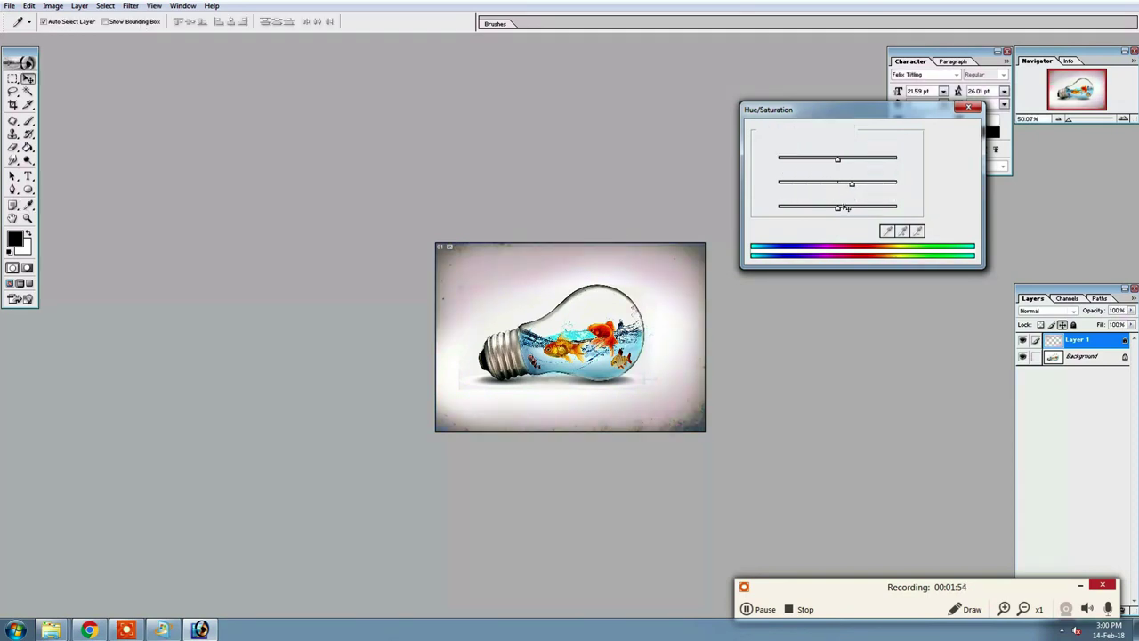
pyautogui.hotkey('ctrl', 'm')
pyautogui.moveTo(778, 300); pyautogui.dragTo(779, 310)
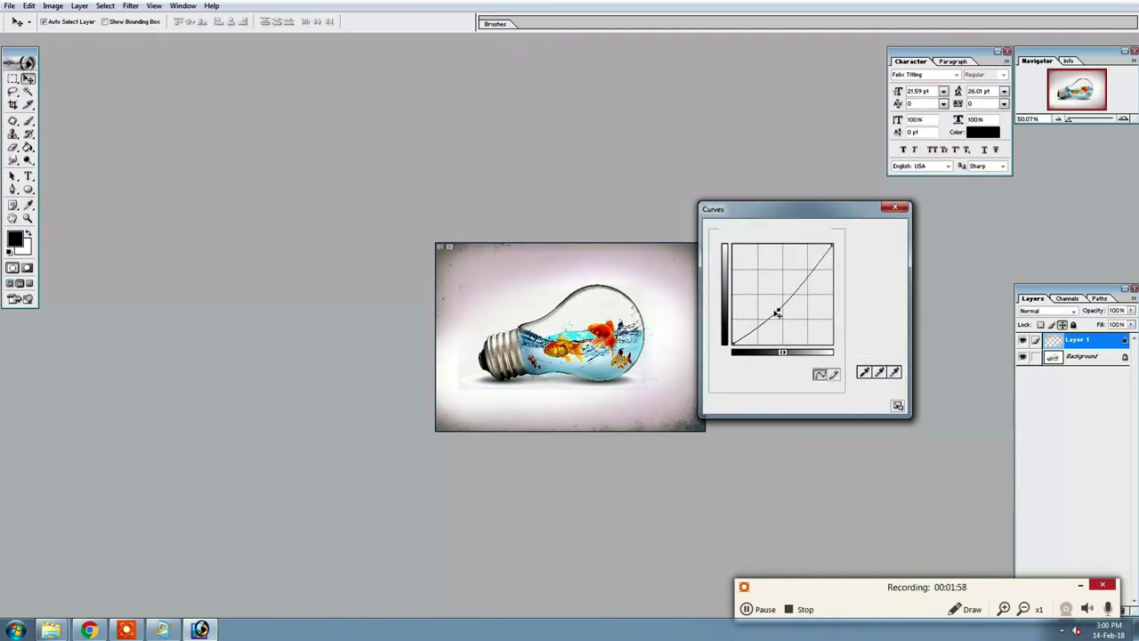
pyautogui.press('Return')
# Merge Layer 1 into the Background, then darken the midtones again with Curves
pyautogui.hotkey('ctrl', 'e')
pyautogui.hotkey('ctrl', 'u')
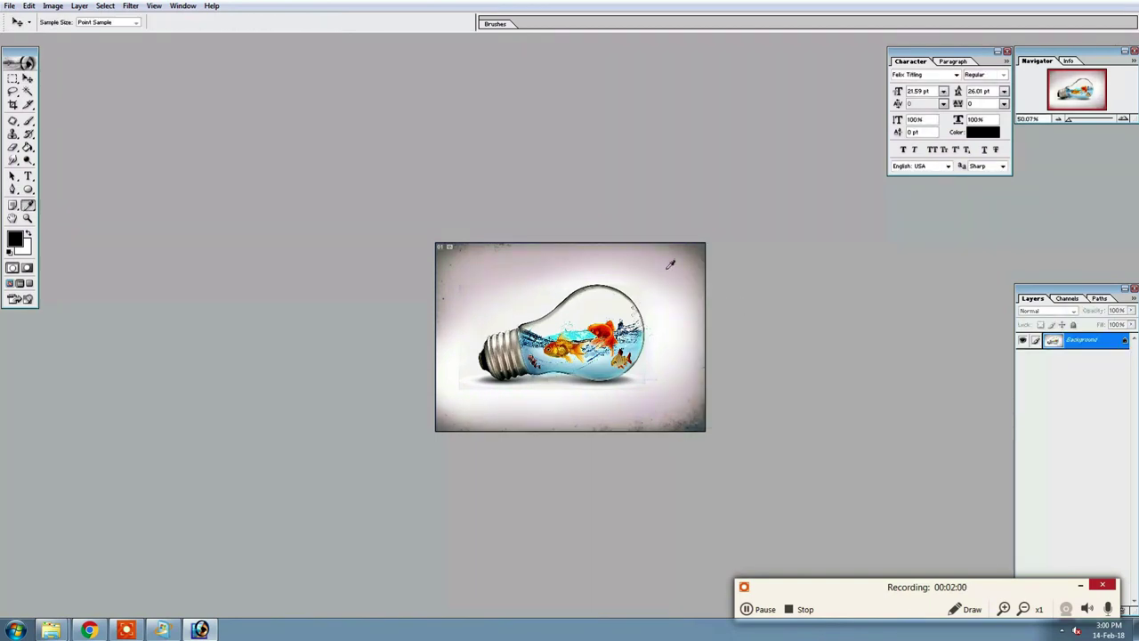
pyautogui.moveTo(842, 186); pyautogui.dragTo(838, 188)
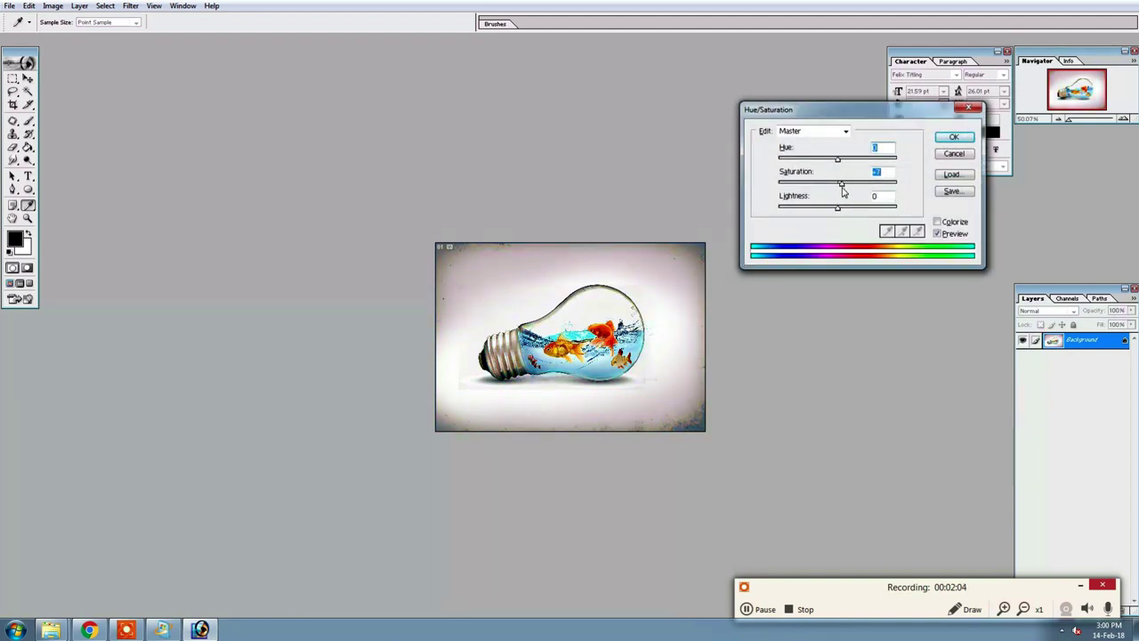
pyautogui.press('Return')
pyautogui.hotkey('ctrl', 'm')
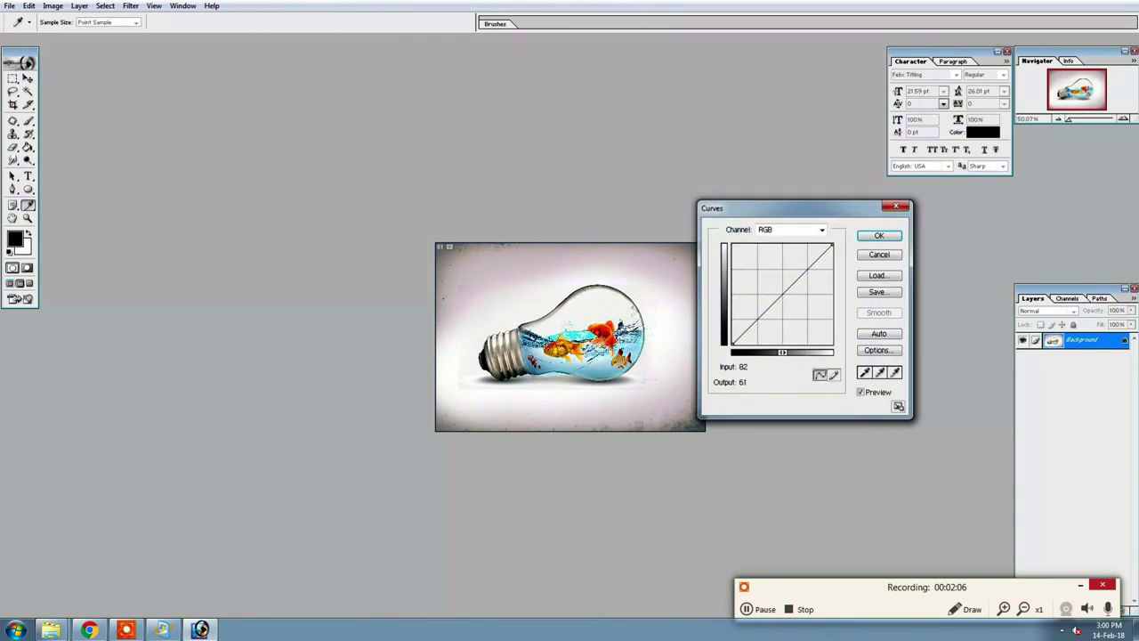
pyautogui.moveTo(770, 307); pyautogui.dragTo(770, 314)
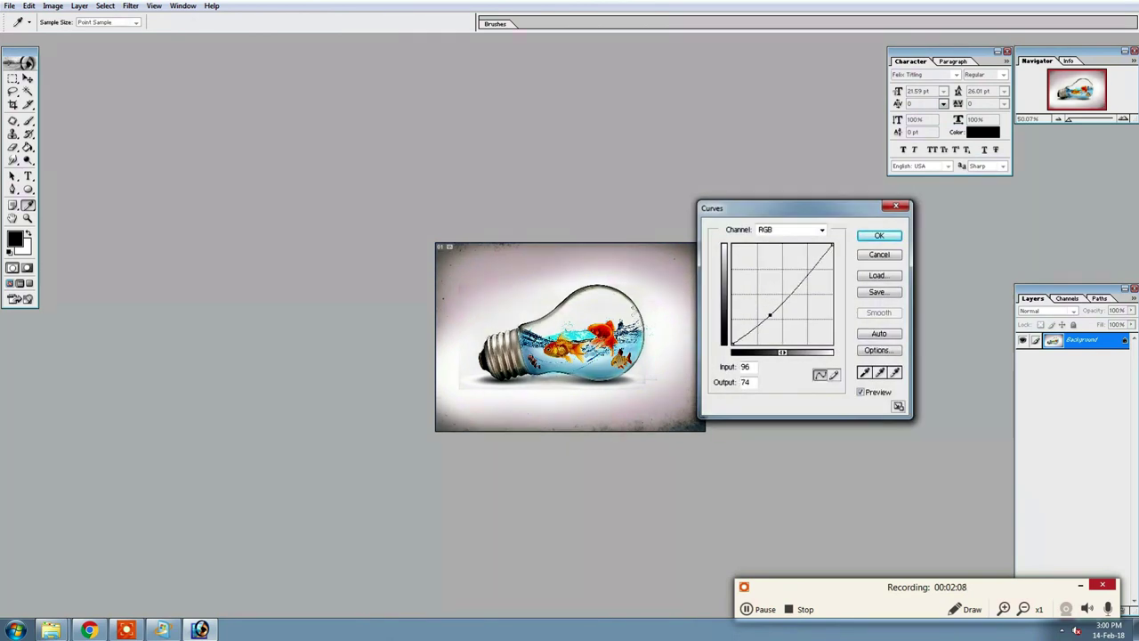
pyautogui.press('Return')
pyautogui.press('v')
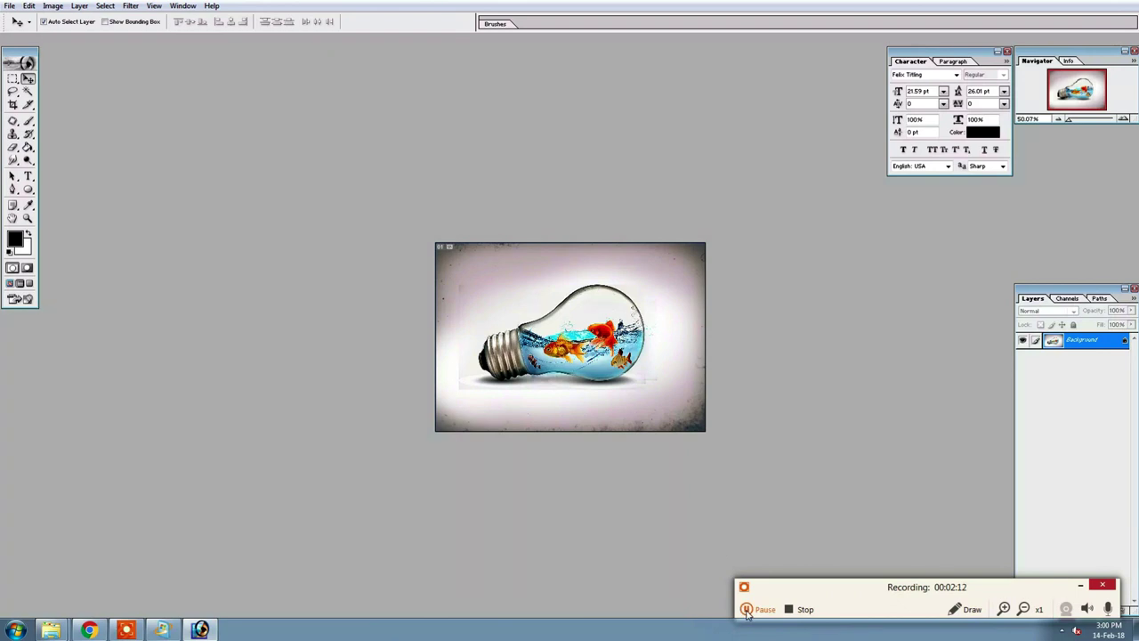
# Fit the image on screen, zoom out slightly, and preview it with panels hidden
pyautogui.press('z')
pyautogui.rightClick(559, 331)
pyautogui.click(581, 338)
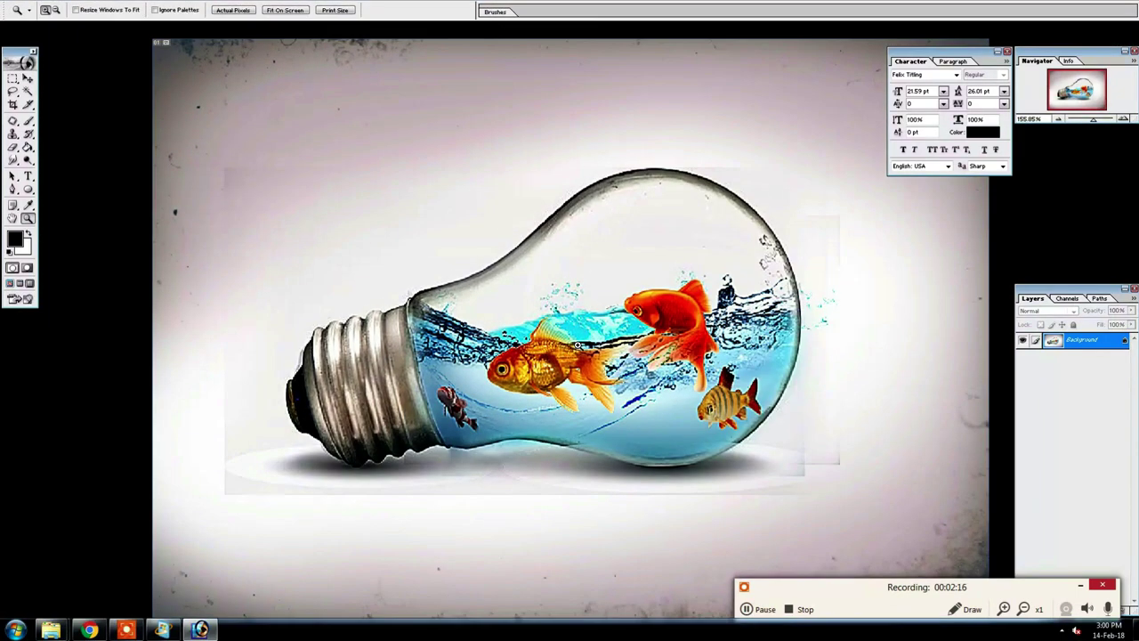
pyautogui.keyDown('alt'); pyautogui.click(577, 343); pyautogui.keyUp('alt')
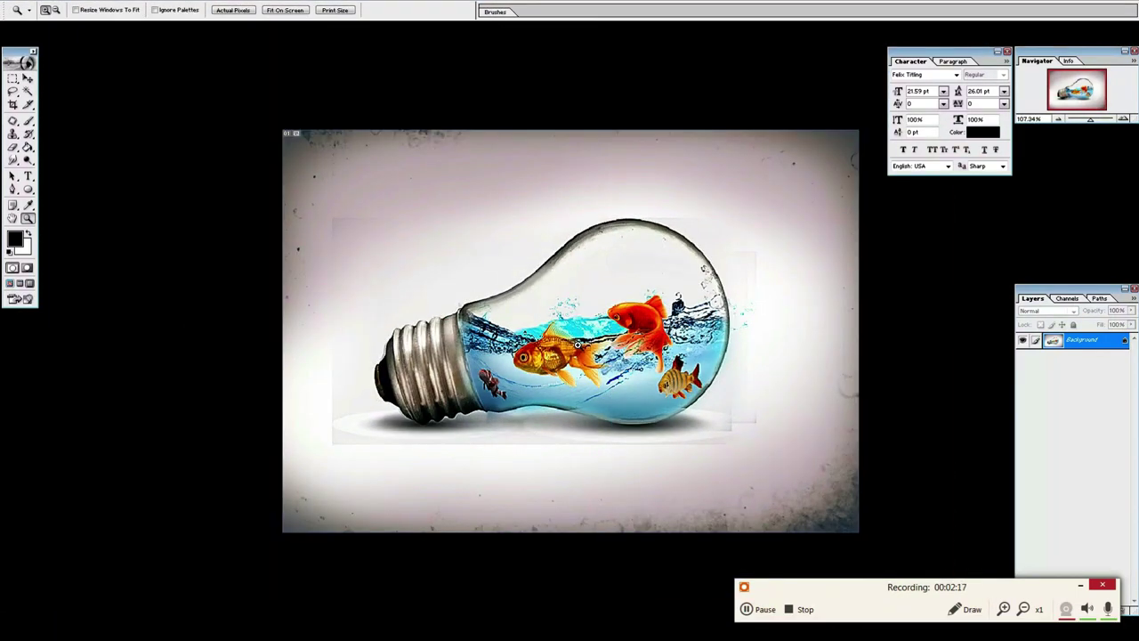
pyautogui.keyDown('alt'); pyautogui.click(578, 344); pyautogui.keyUp('alt')
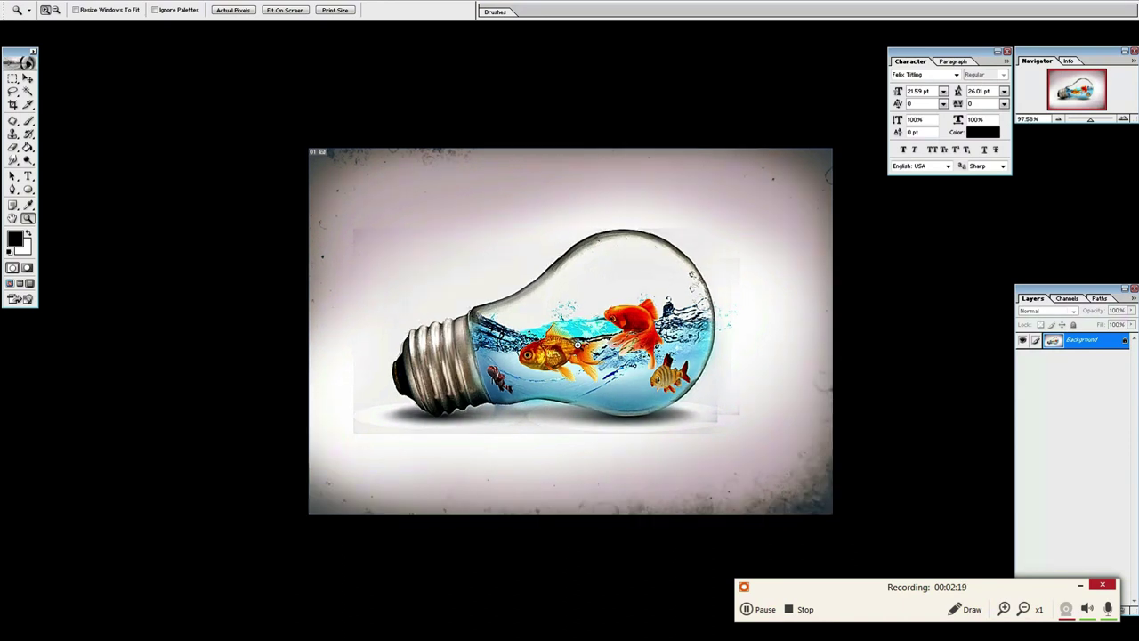
pyautogui.press('Tab')
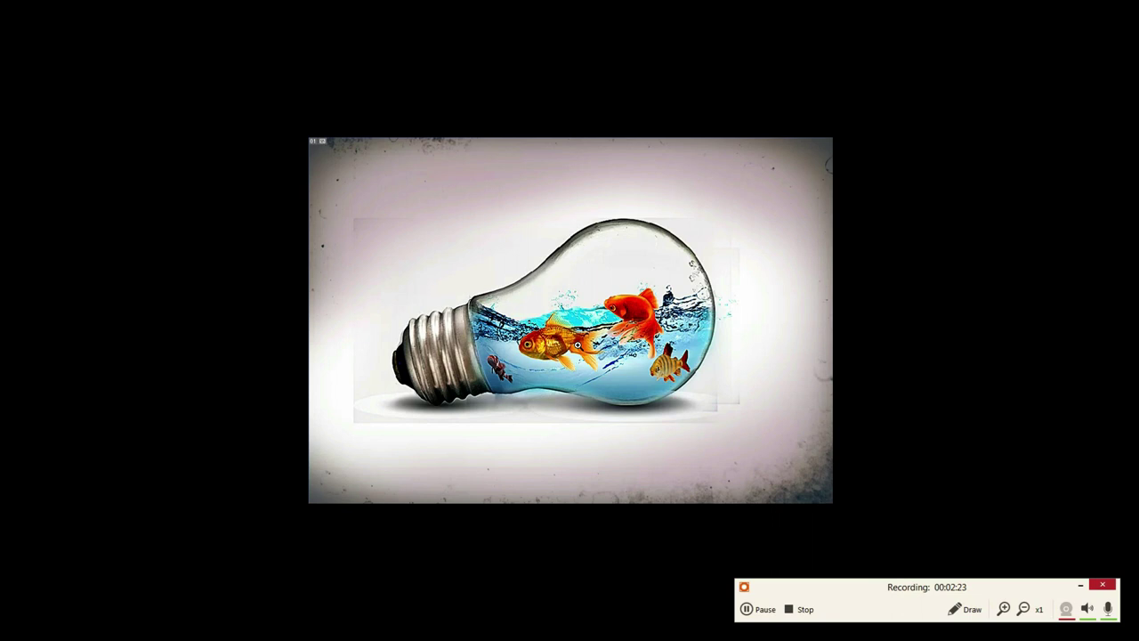
pyautogui.press('Tab')
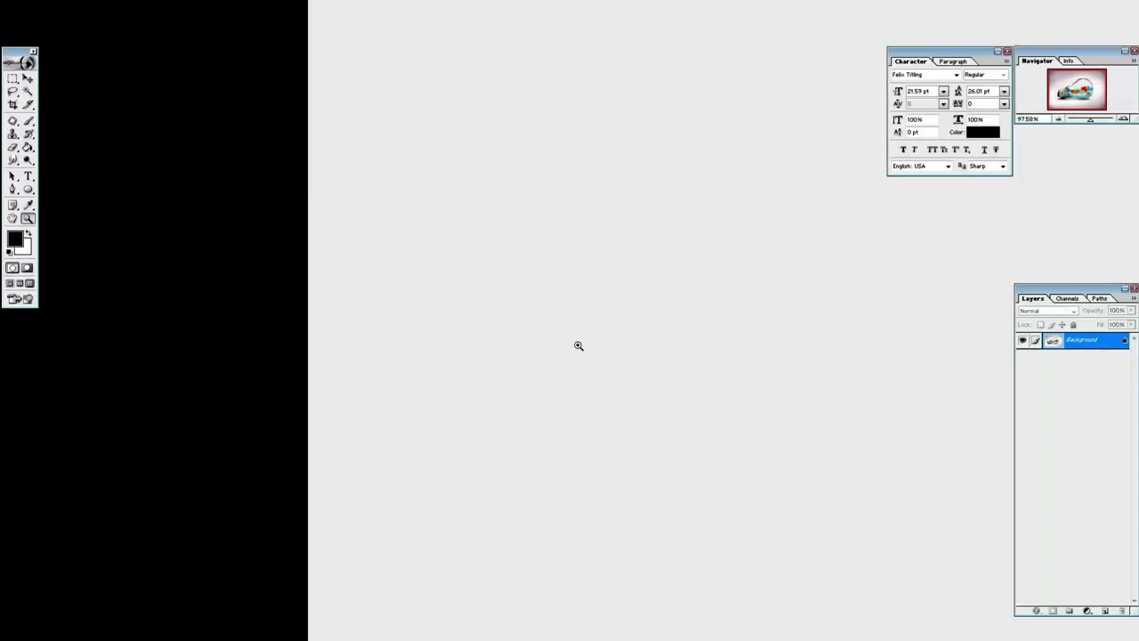
pyautogui.press('Tab')
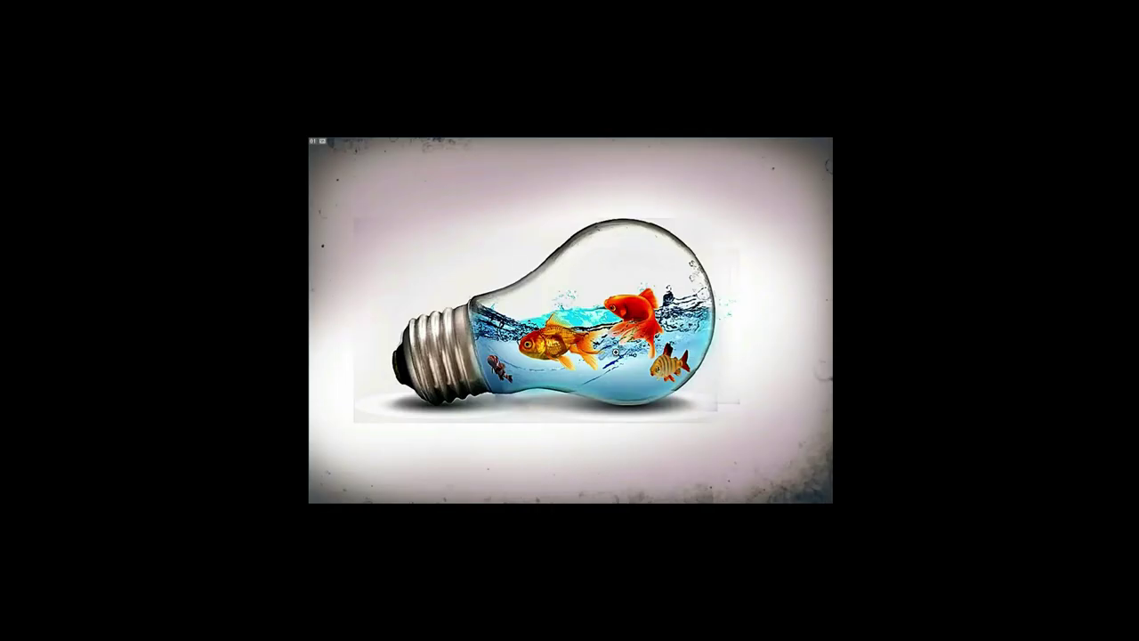
pyautogui.press('Tab')
pyautogui.press(']')
pyautogui.press(']')
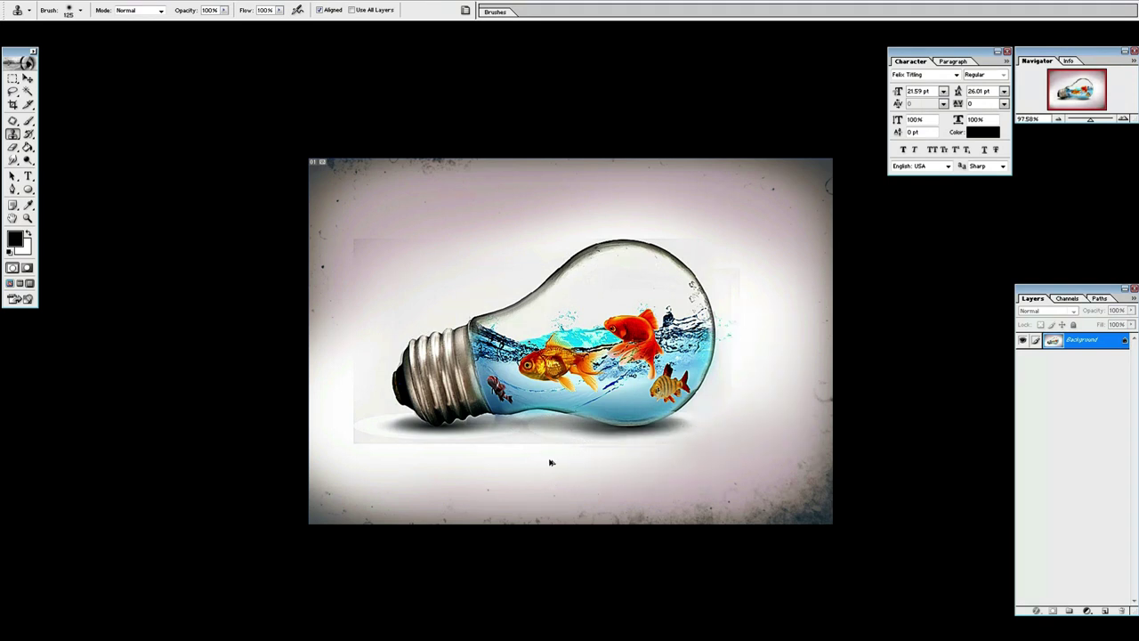
# With a smaller Clone Stamp brush, clone clean backdrop over seams below, left and right of the bulb
pyautogui.press('[')
pyautogui.press('[')
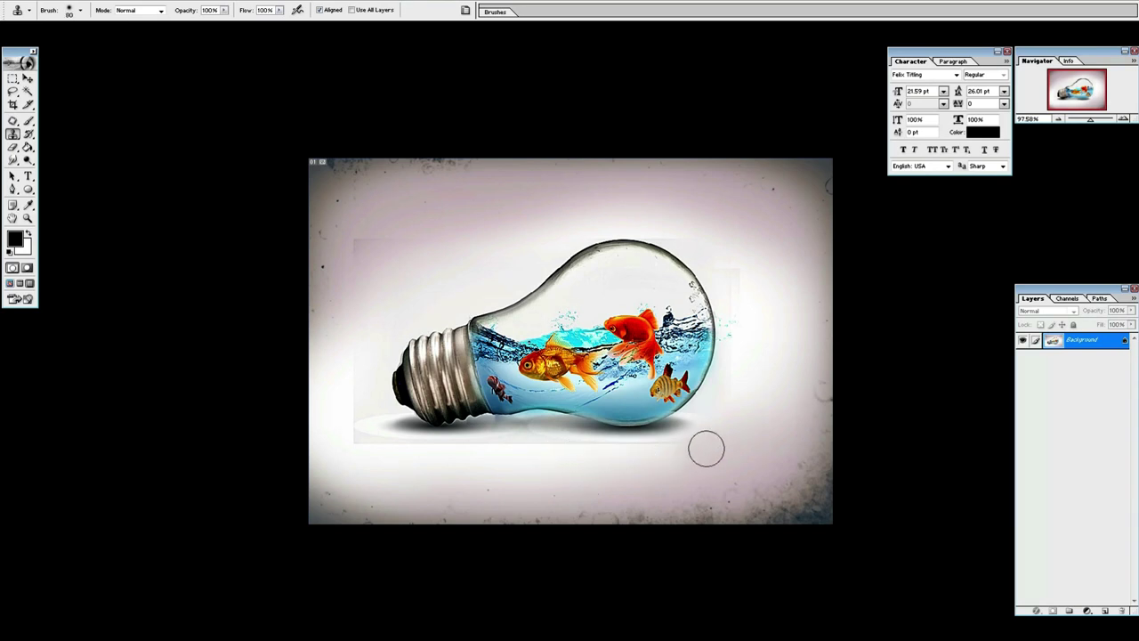
pyautogui.keyDown('alt'); pyautogui.click(571, 452); pyautogui.keyUp('alt')
pyautogui.moveTo(484, 445); pyautogui.dragTo(562, 442)
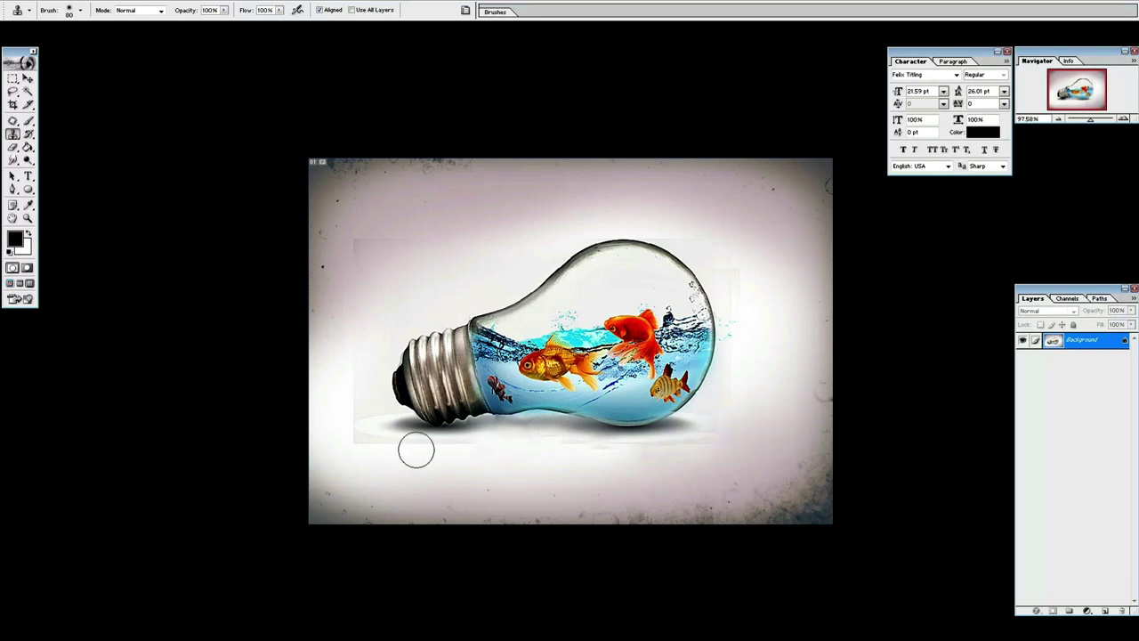
pyautogui.keyDown('alt'); pyautogui.click(347, 413); pyautogui.keyUp('alt')
pyautogui.moveTo(346, 383); pyautogui.dragTo(397, 228)
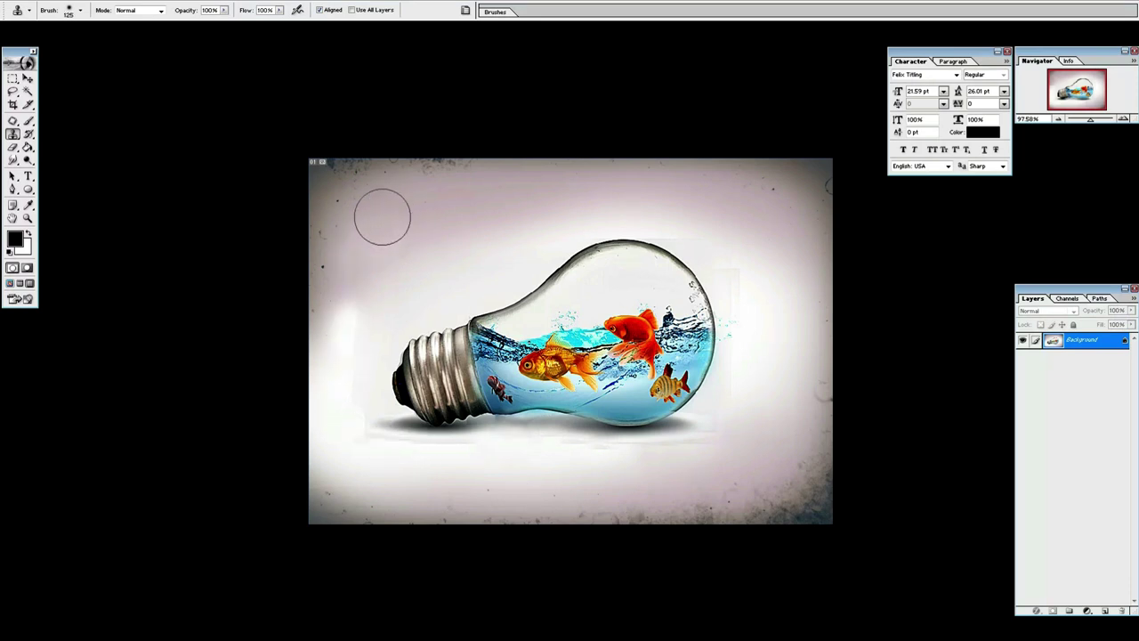
pyautogui.keyDown('alt'); pyautogui.click(689, 234); pyautogui.keyUp('alt')
pyautogui.click(665, 229)
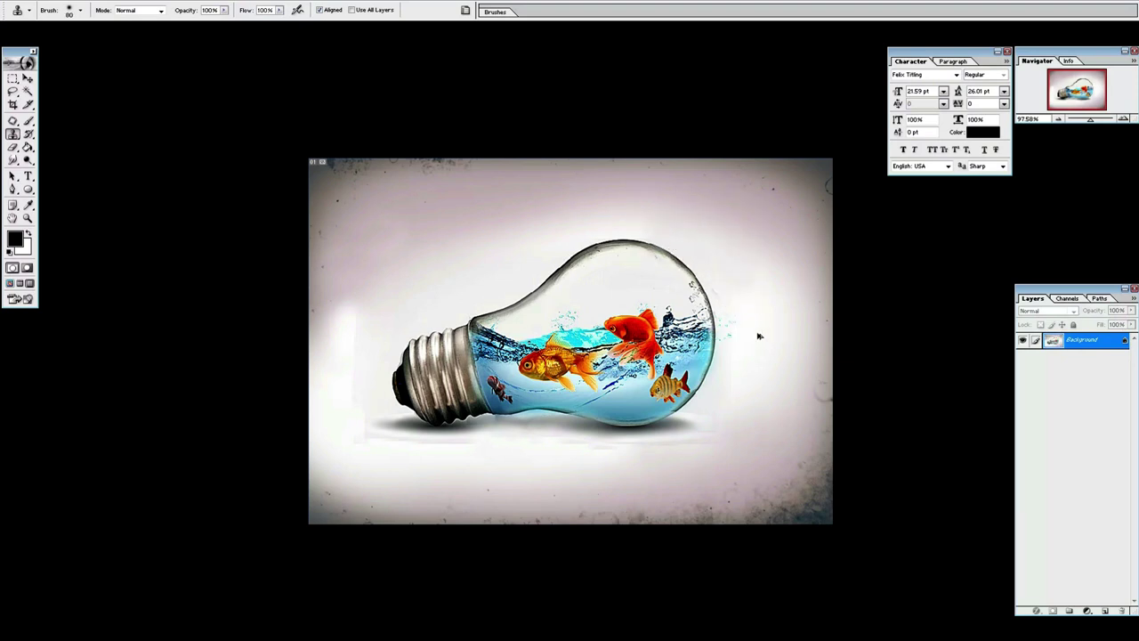
pyautogui.moveTo(738, 267); pyautogui.dragTo(725, 256)
# Zoom in on the bulb's base and clone nearby backdrop over its shadow
pyautogui.moveTo(370, 274); pyautogui.dragTo(797, 508)
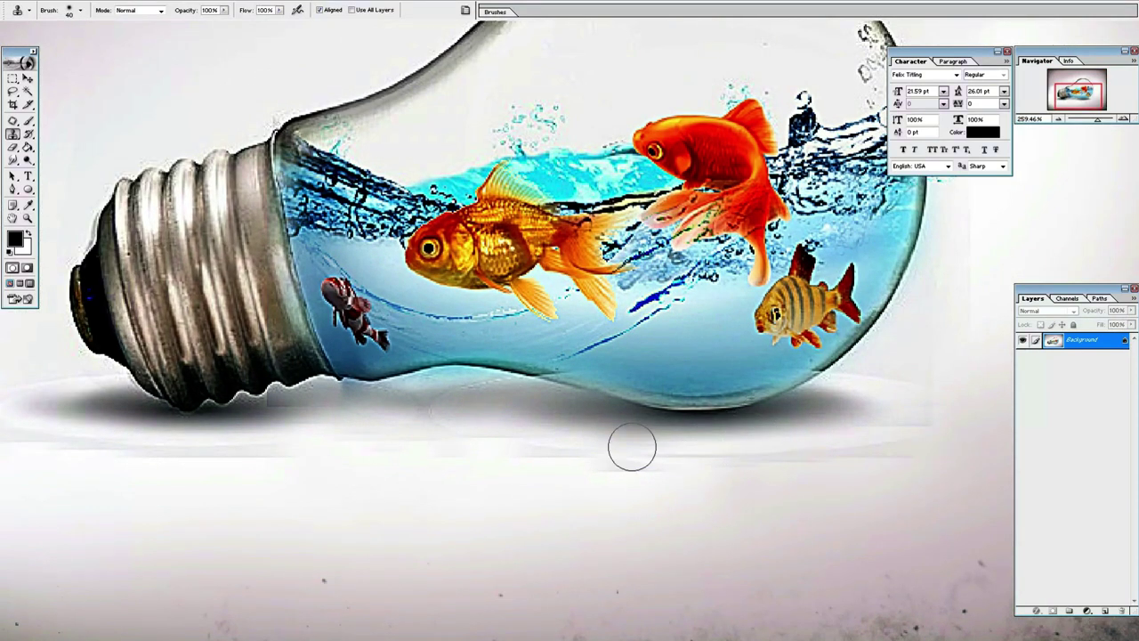
pyautogui.keyDown('alt'); pyautogui.click(314, 412); pyautogui.keyUp('alt')
pyautogui.moveTo(301, 415); pyautogui.dragTo(283, 412)
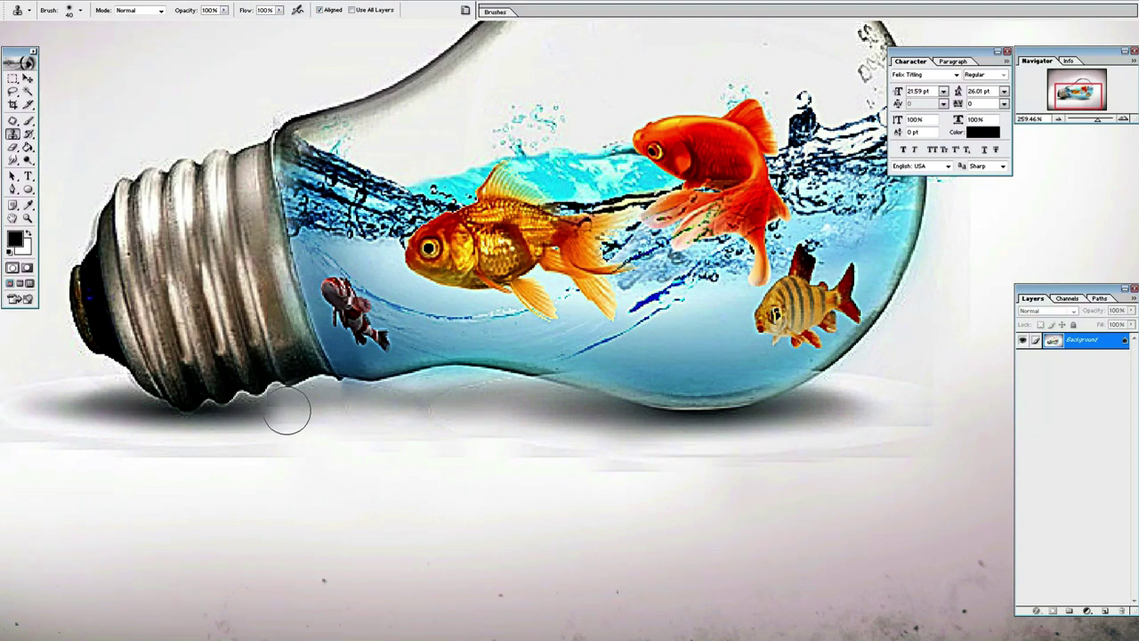
pyautogui.click(269, 412)
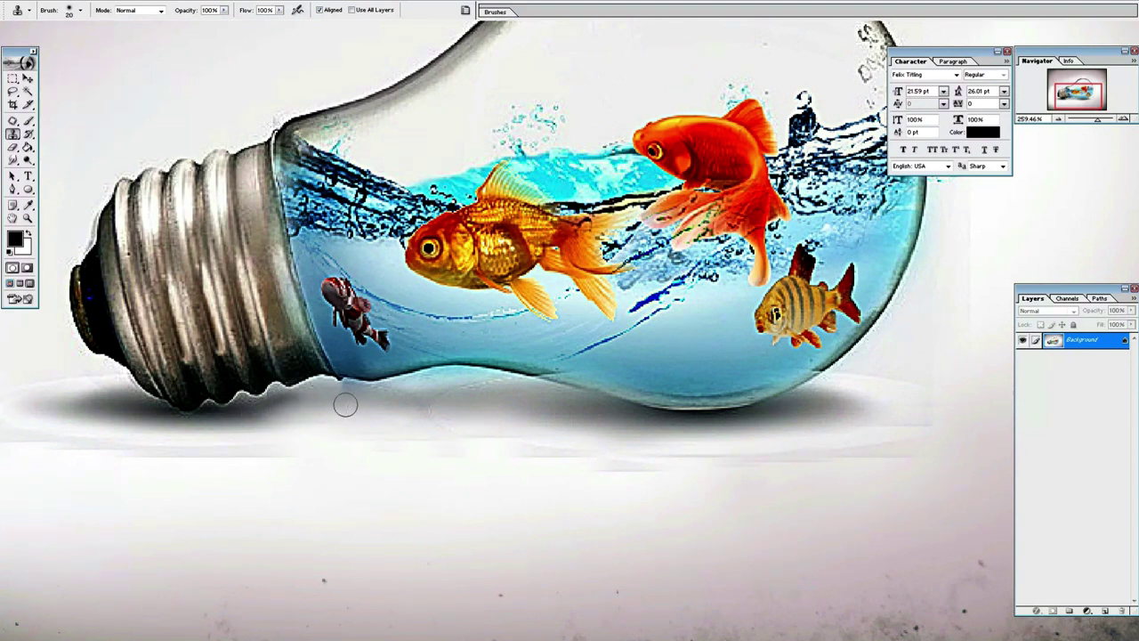
# Fit the image on screen and preview it full screen on black with panels hidden
pyautogui.hotkey('ctrl', '0')
pyautogui.press('f')
pyautogui.press('f')
pyautogui.press('Tab')
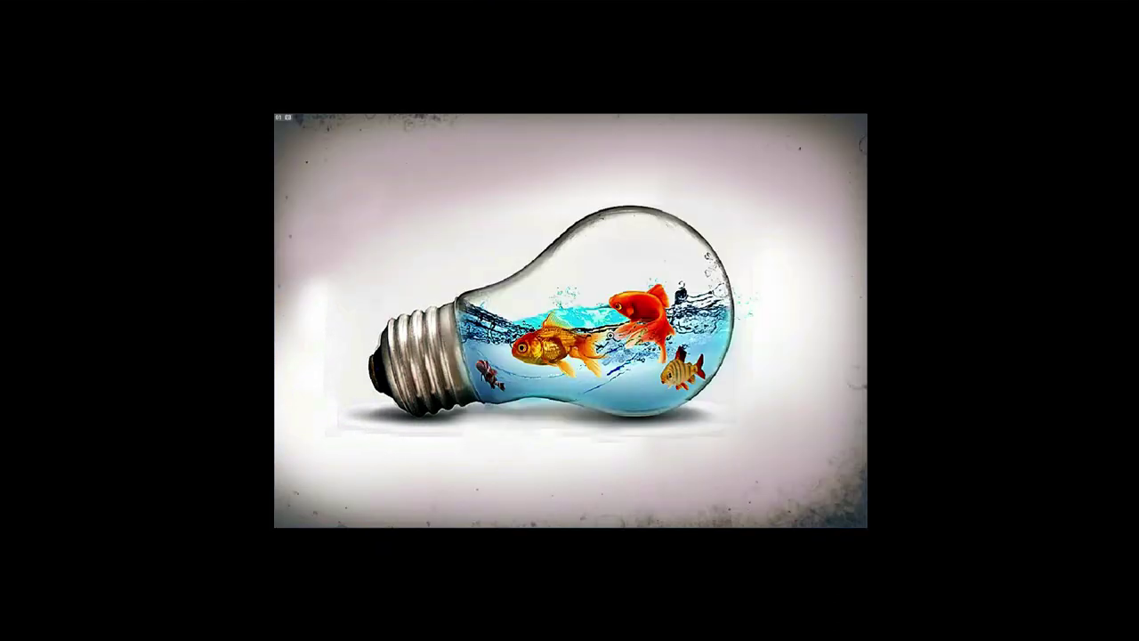